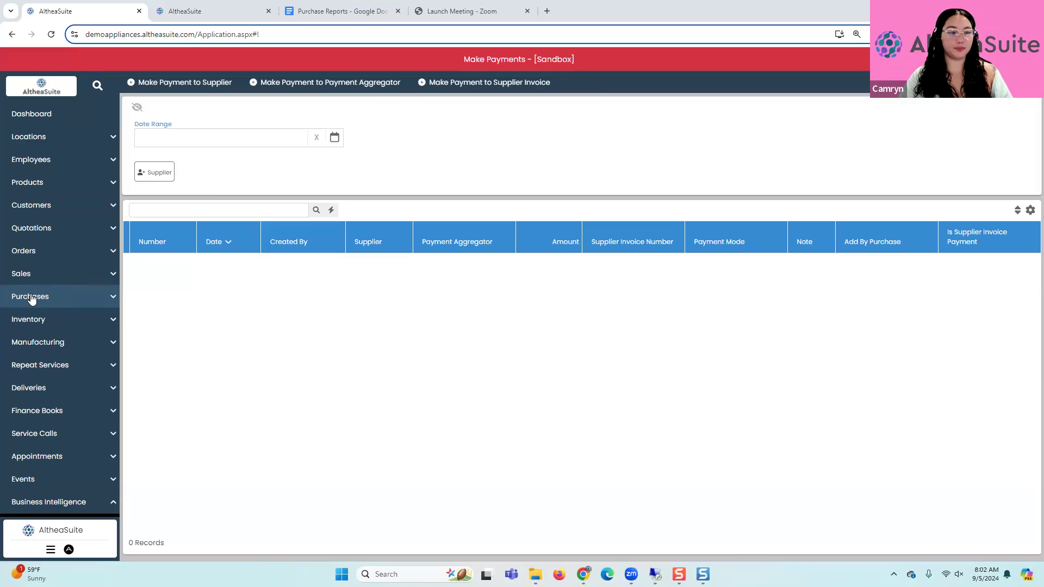
Open the Financial Accounts list within Finance Books
{"action": "scroll", "coordinate": [37, 298], "scroll_direction": "down", "scroll_amount": 2}
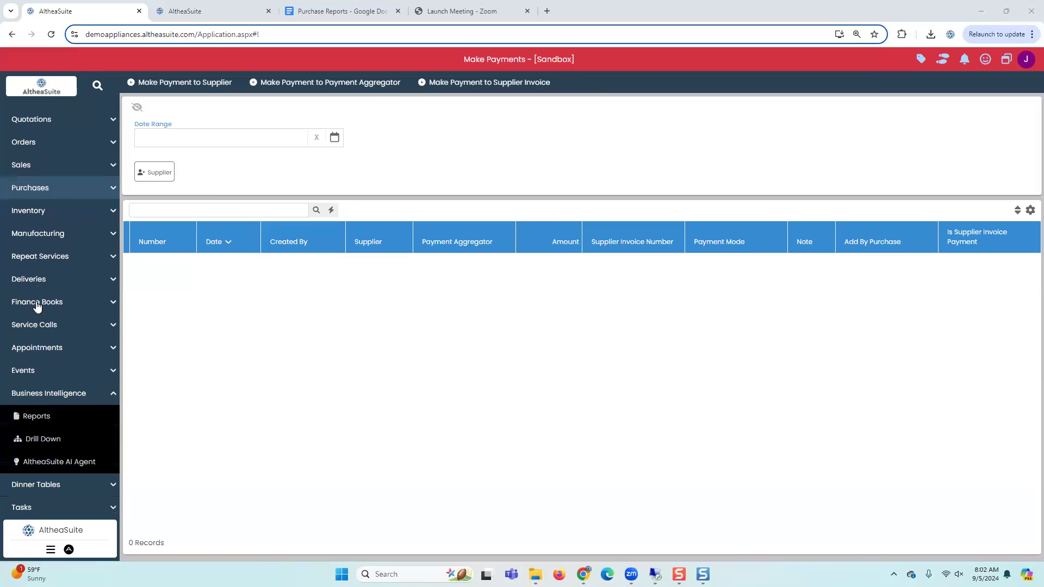
{"action": "left_click", "coordinate": [36, 305]}
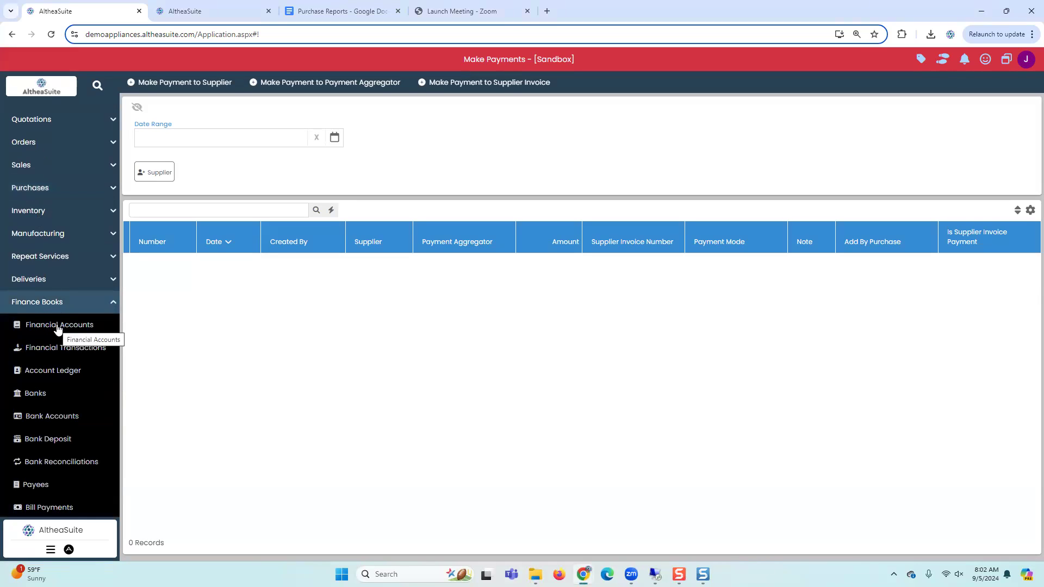
{"action": "left_click", "coordinate": [58, 327]}
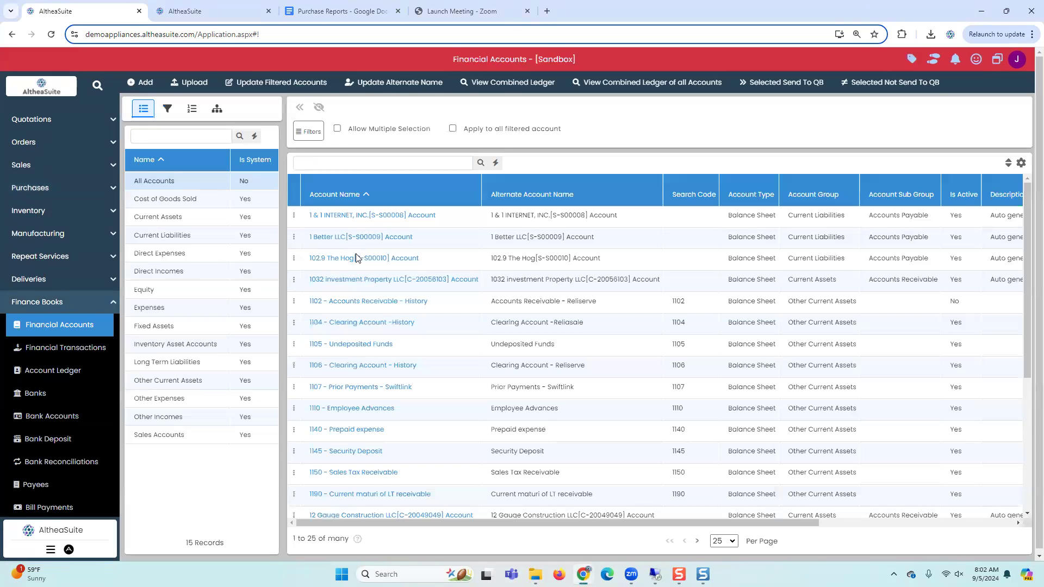
{"action": "scroll", "coordinate": [349, 266], "scroll_direction": "down", "scroll_amount": 4}
Browse the financial accounts by group, including Cost of Goods Sold, Expenses, Fixed Assets, Inventory Asset Accounts, Direct Incomes and Direct Expenses
{"action": "left_click", "coordinate": [155, 195]}
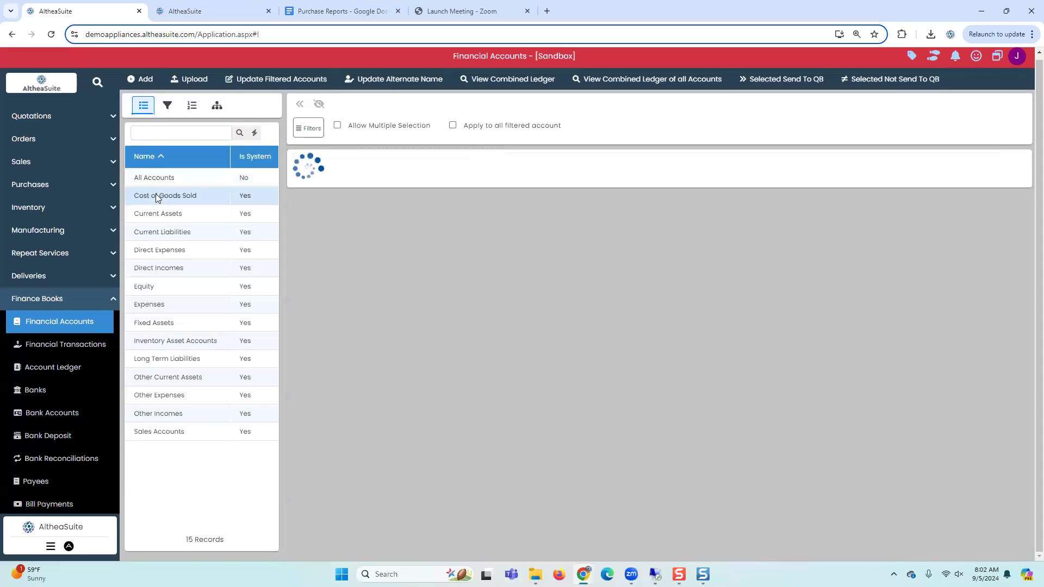
{"action": "left_click", "coordinate": [164, 306]}
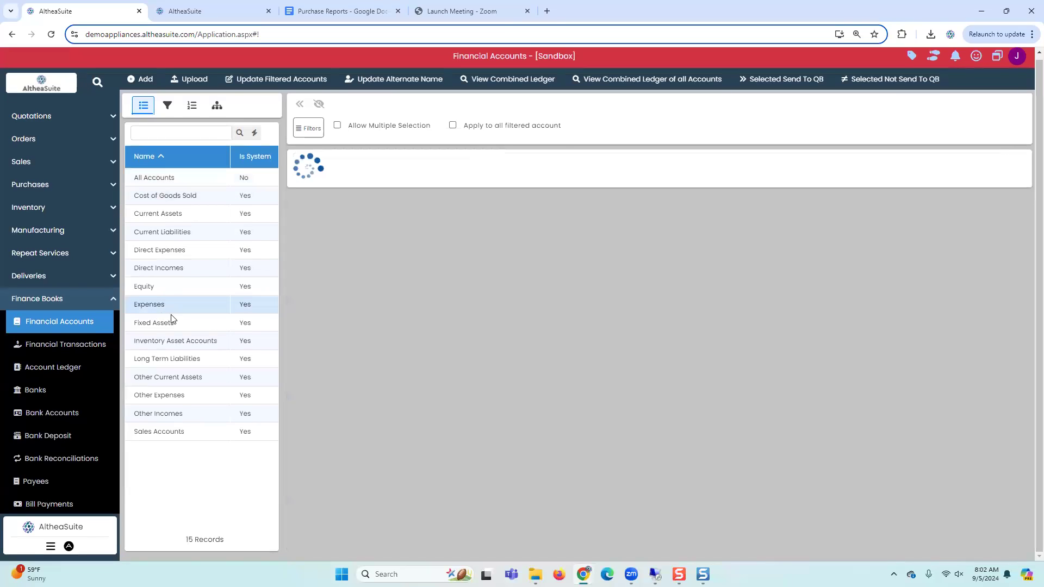
{"action": "left_click", "coordinate": [171, 324]}
{"action": "left_click", "coordinate": [176, 342]}
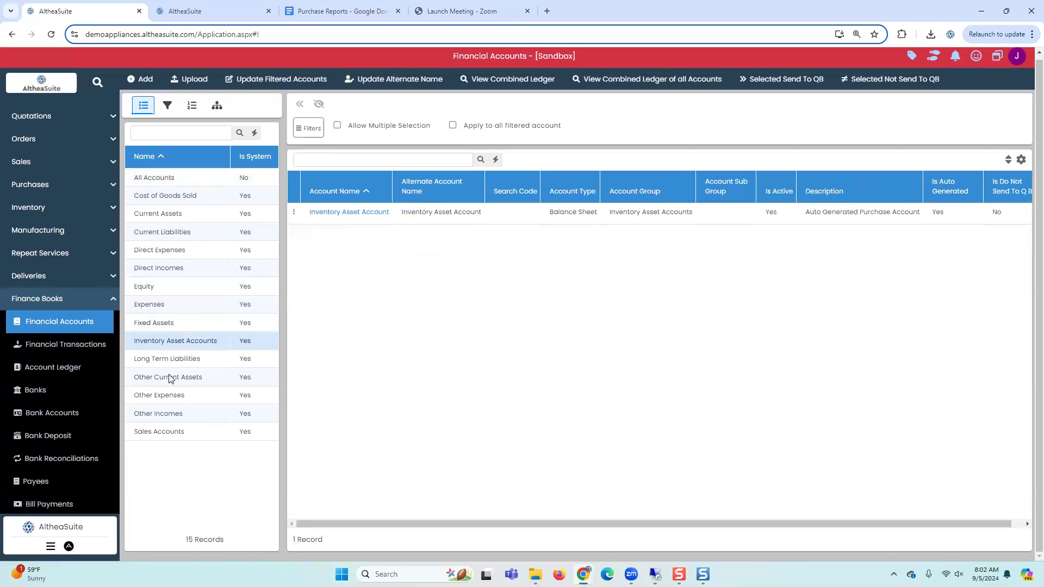
{"action": "left_click", "coordinate": [183, 271]}
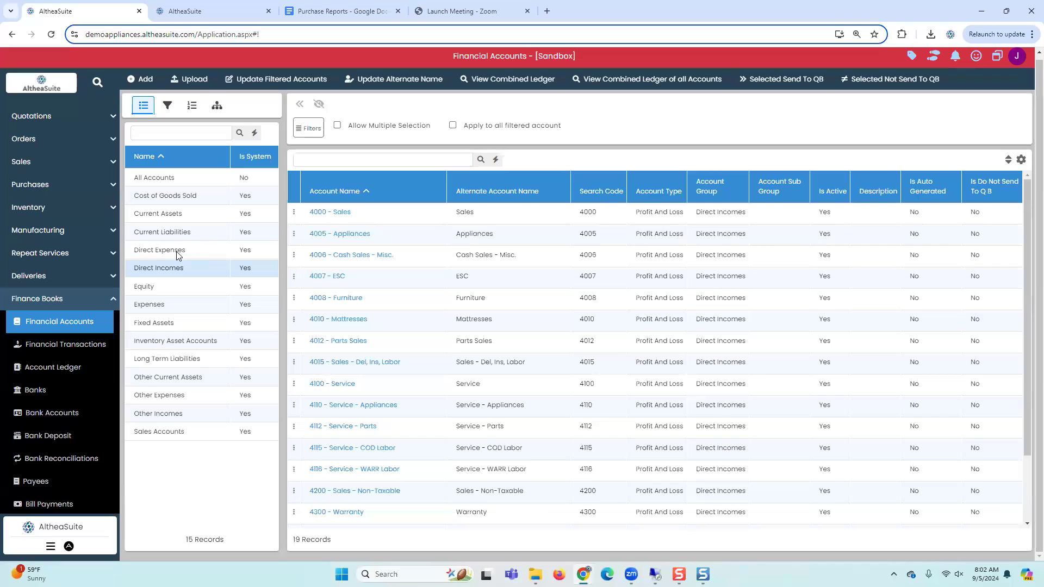
{"action": "left_click", "coordinate": [174, 256]}
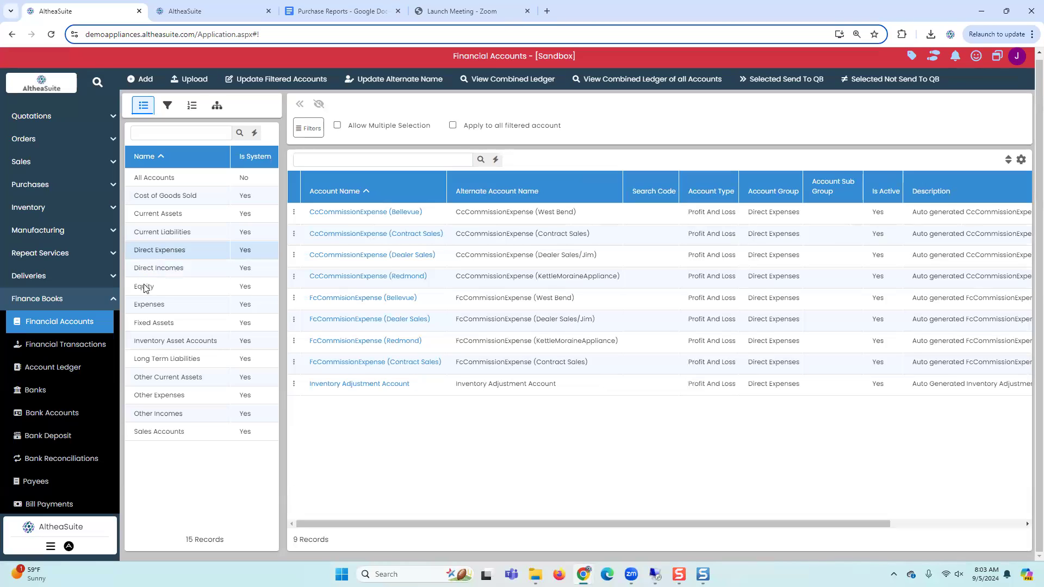
Look through the Finance Books lists for Financial Transactions, Banks, Bank Deposit, Payees and Bill Payments
{"action": "left_click", "coordinate": [57, 346]}
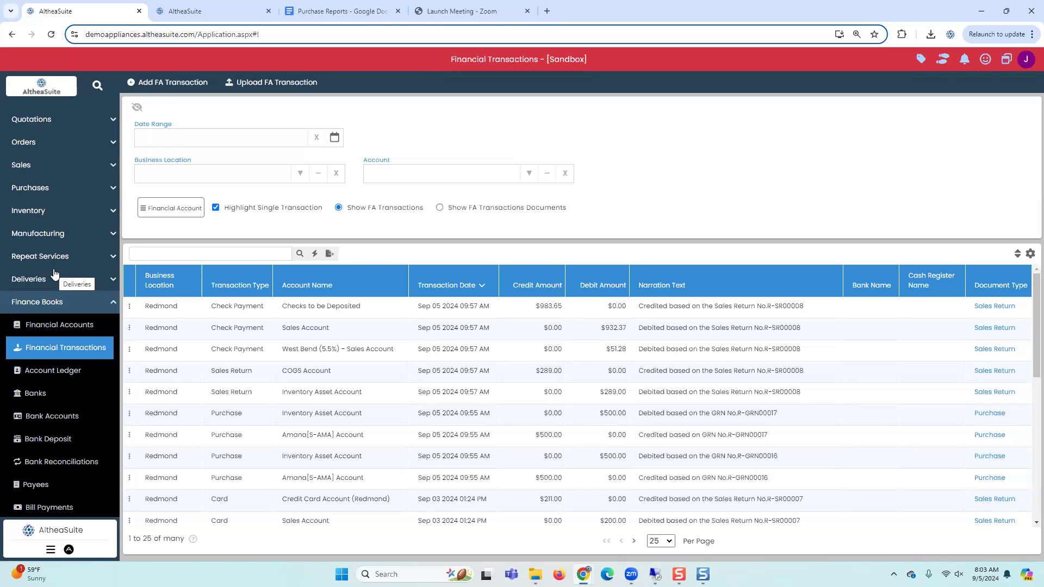
{"action": "scroll", "coordinate": [82, 326], "scroll_direction": "down", "scroll_amount": 1}
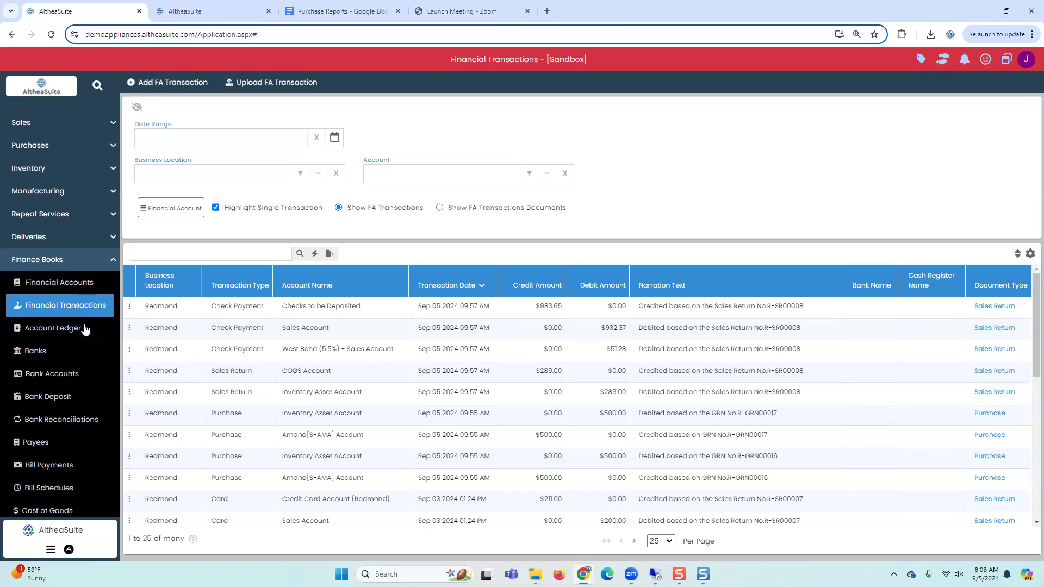
{"action": "left_click", "coordinate": [52, 341]}
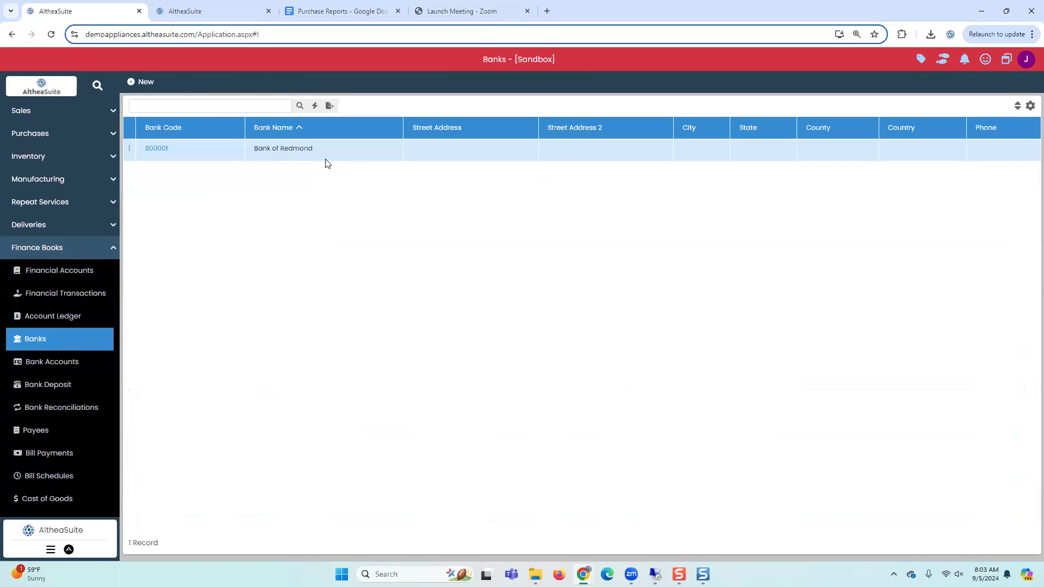
{"action": "left_click", "coordinate": [71, 391]}
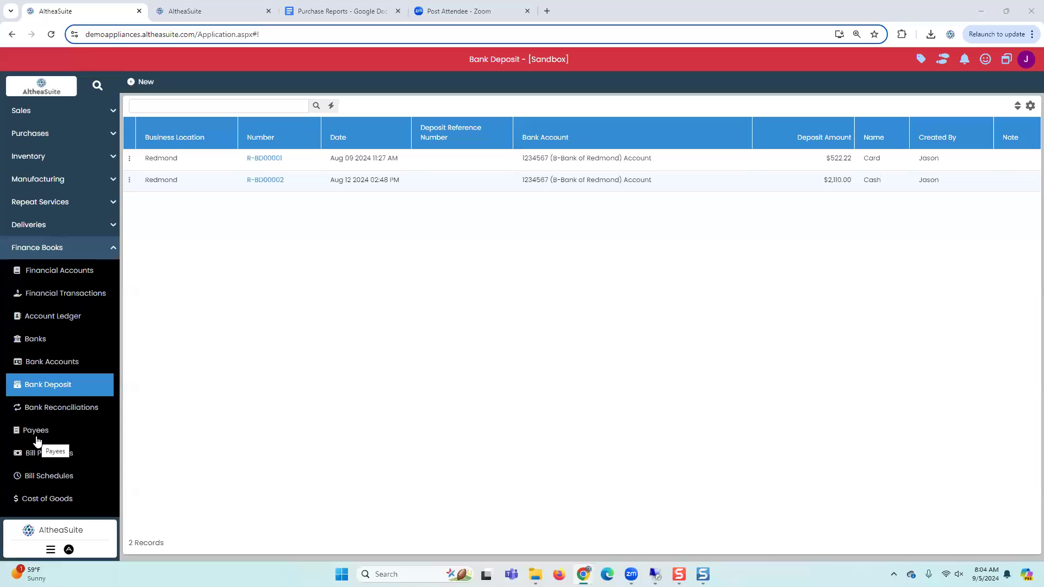
{"action": "left_click", "coordinate": [37, 440]}
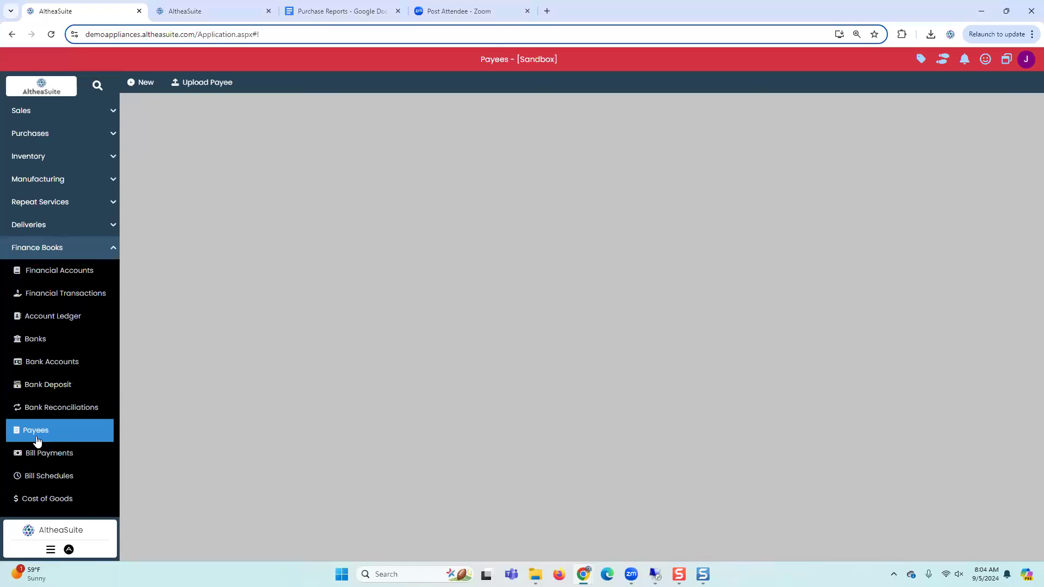
{"action": "scroll", "coordinate": [108, 400], "scroll_direction": "down", "scroll_amount": 3}
{"action": "left_click", "coordinate": [53, 461]}
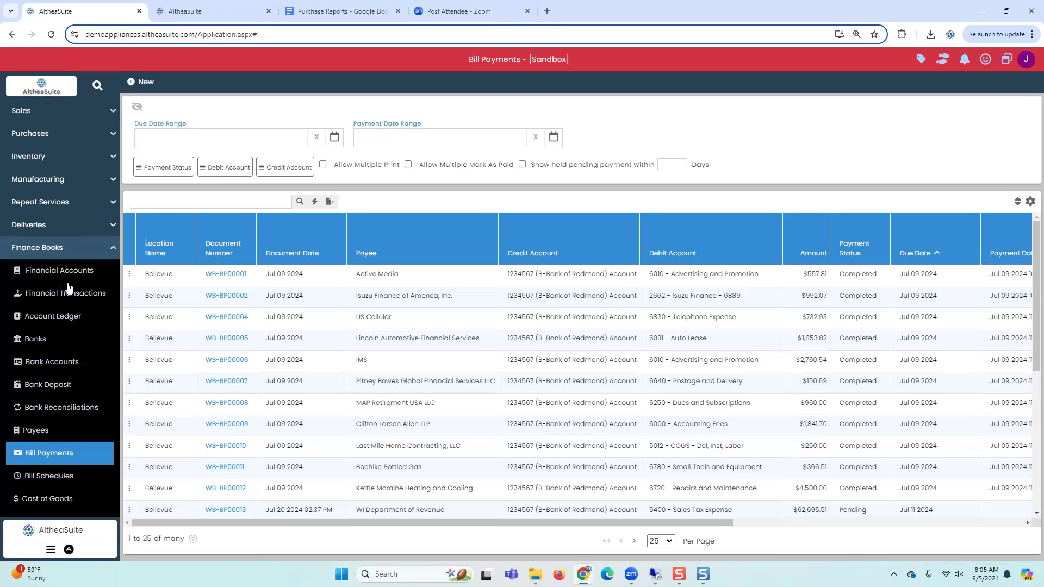
Open the Business Intelligence reports and show only the Financial category
{"action": "scroll", "coordinate": [65, 294], "scroll_direction": "down", "scroll_amount": 4}
{"action": "left_click", "coordinate": [52, 490]}
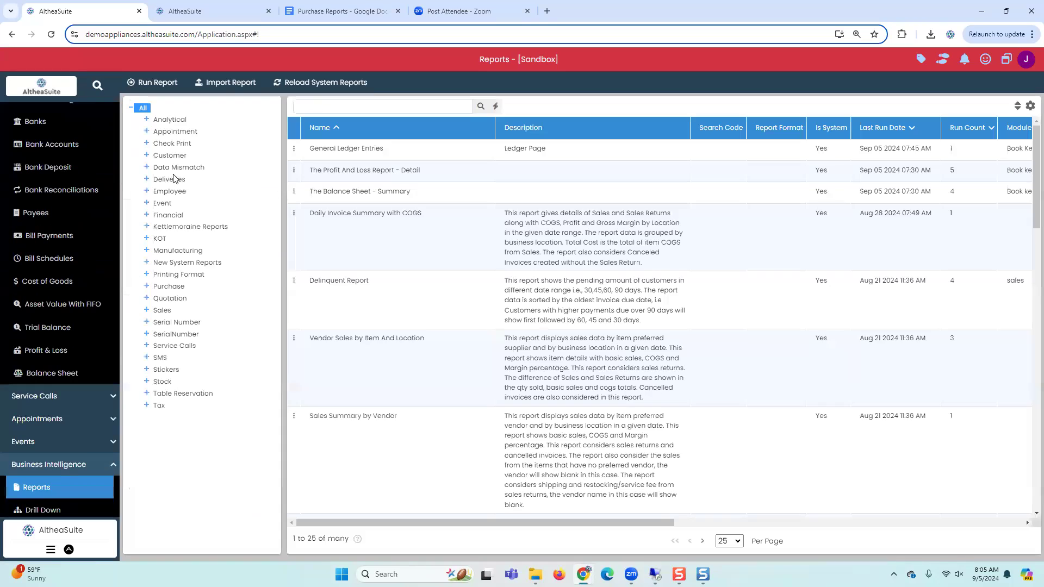
{"action": "left_click", "coordinate": [169, 216]}
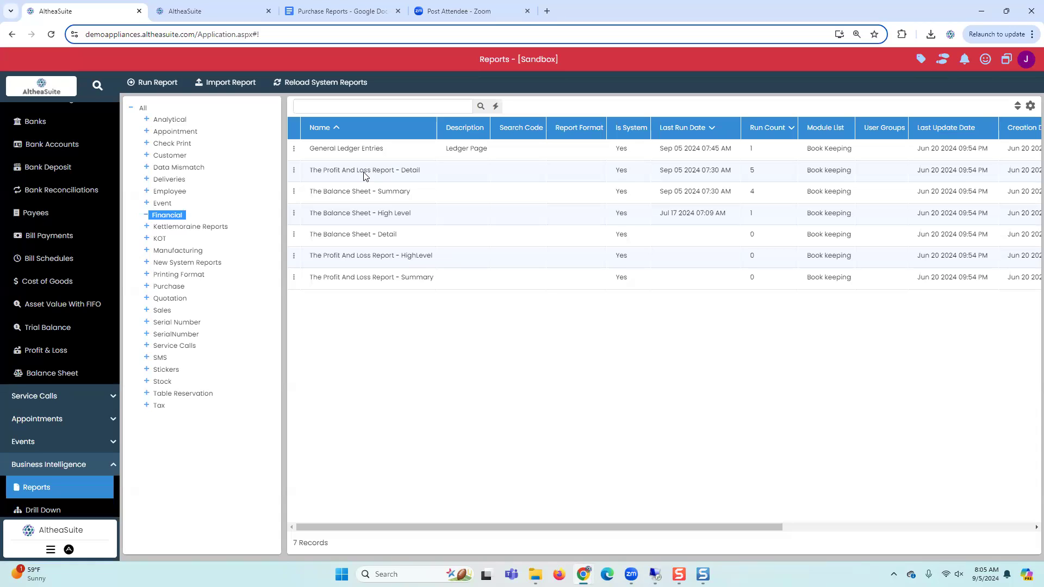
Collapse the Finance Books section and open the Purchases list
{"action": "scroll", "coordinate": [75, 222], "scroll_direction": "up", "scroll_amount": 1}
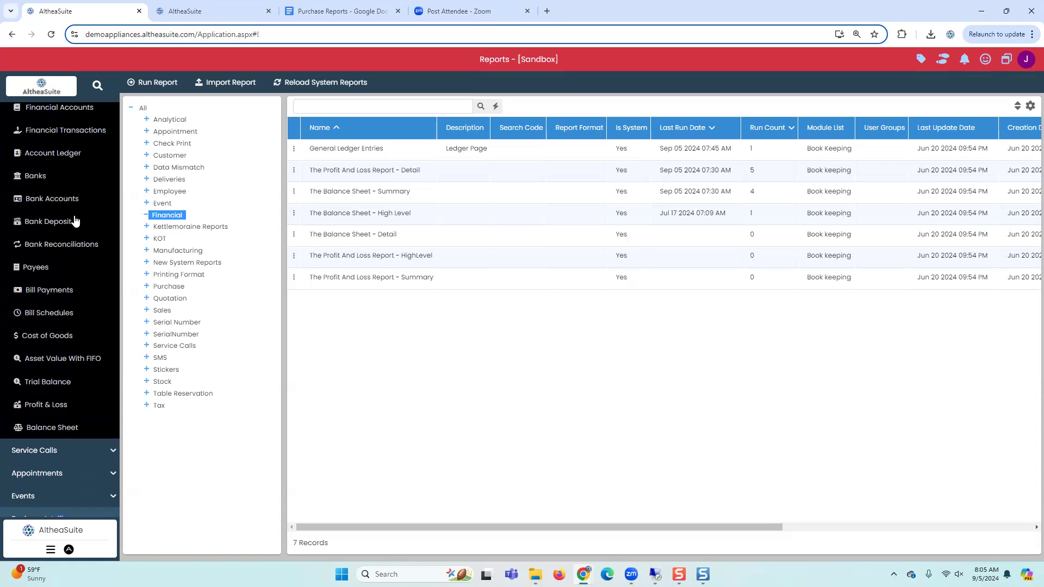
{"action": "scroll", "coordinate": [55, 250], "scroll_direction": "up", "scroll_amount": 3}
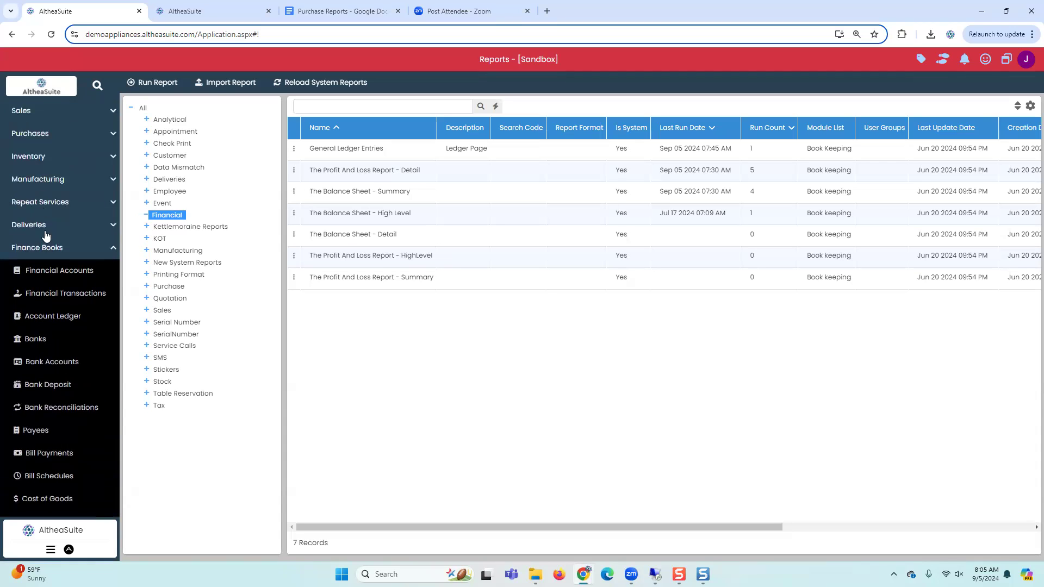
{"action": "left_click", "coordinate": [53, 248]}
{"action": "scroll", "coordinate": [57, 283], "scroll_direction": "up", "scroll_amount": 2}
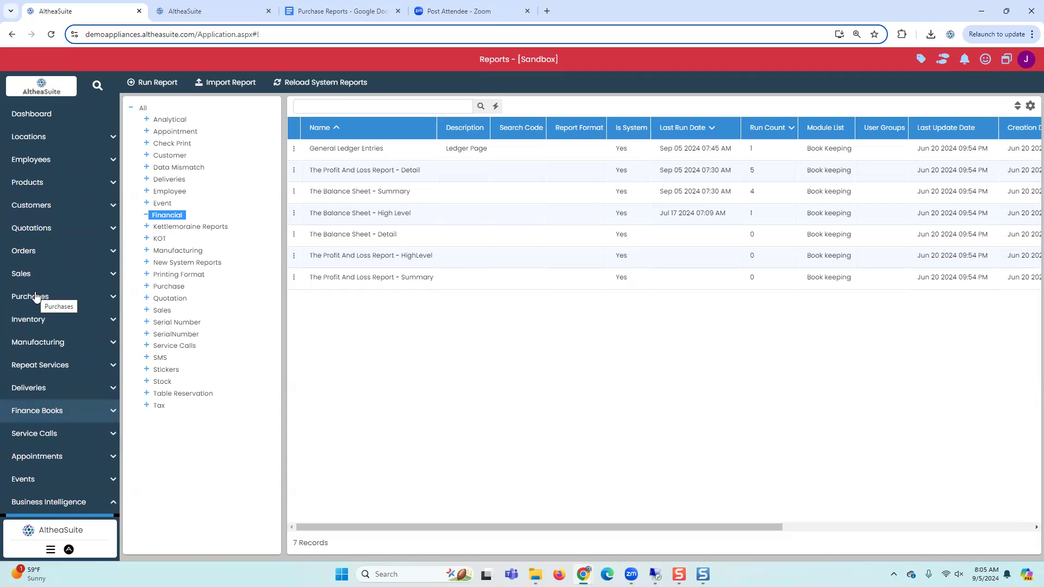
{"action": "left_click", "coordinate": [36, 297]}
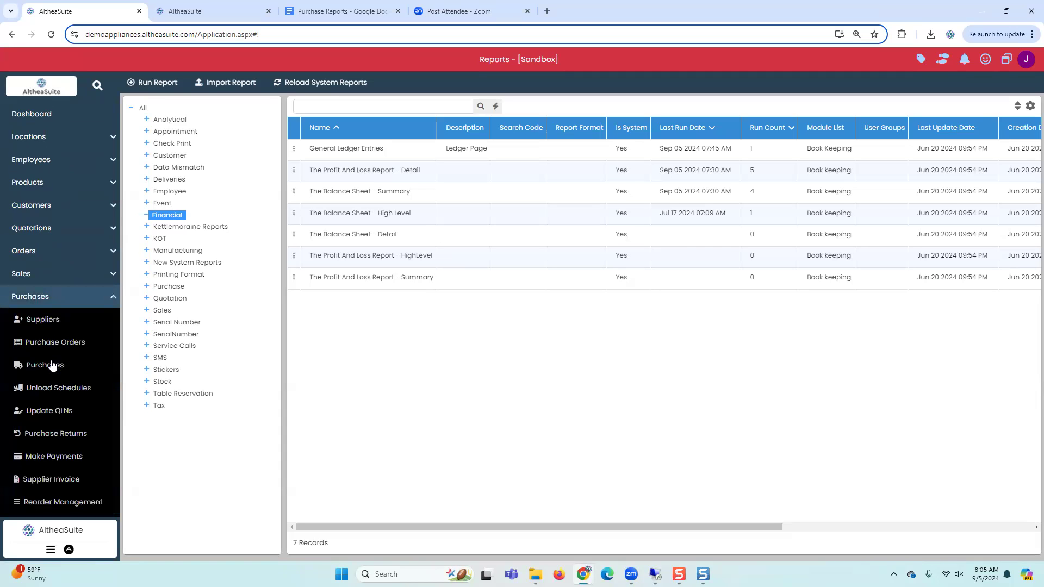
{"action": "left_click", "coordinate": [46, 365]}
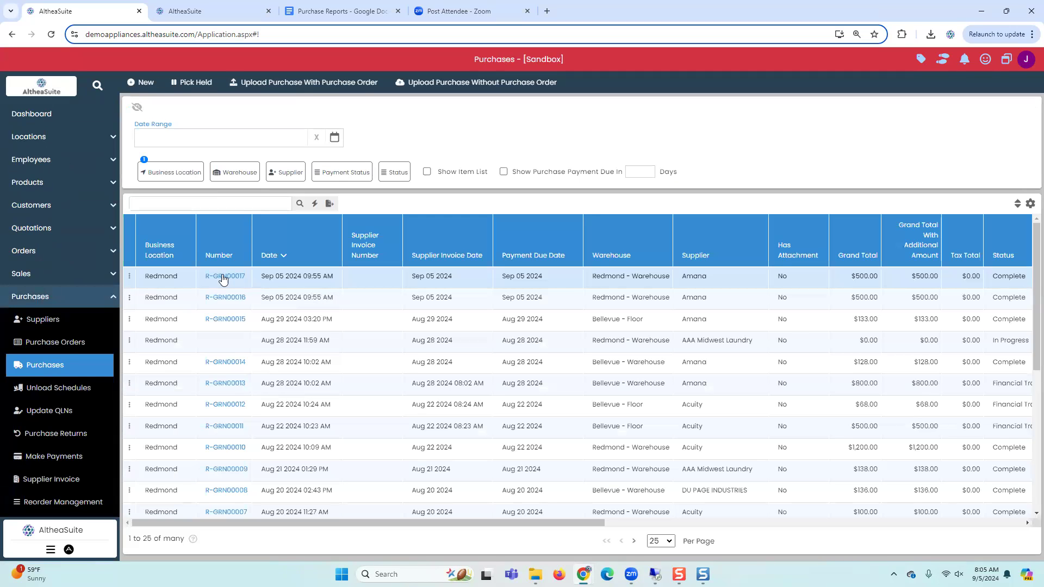
Start a new purchase with Amana as the supplier
{"action": "left_click", "coordinate": [142, 82]}
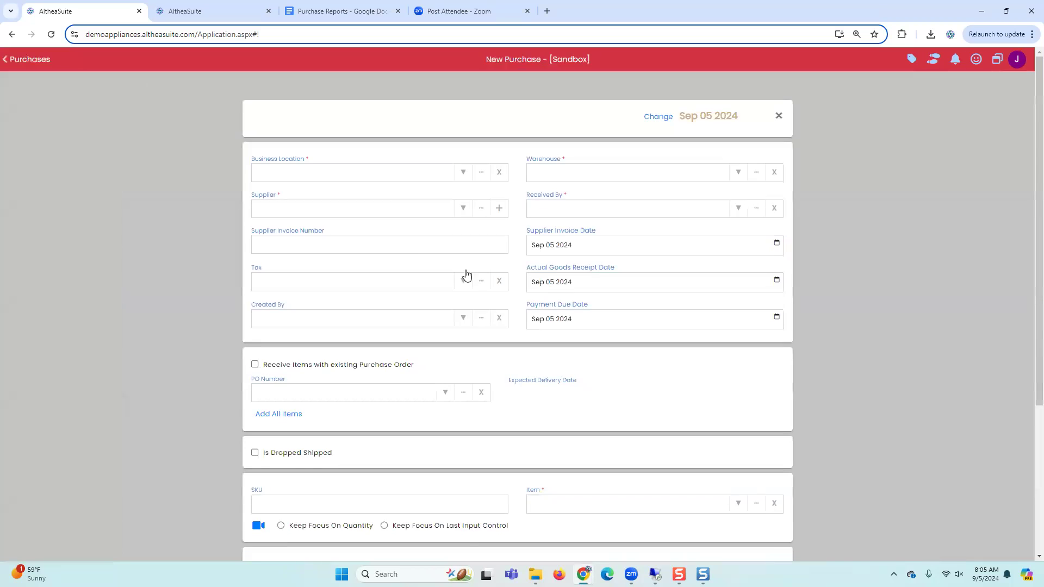
{"action": "left_click", "coordinate": [463, 208]}
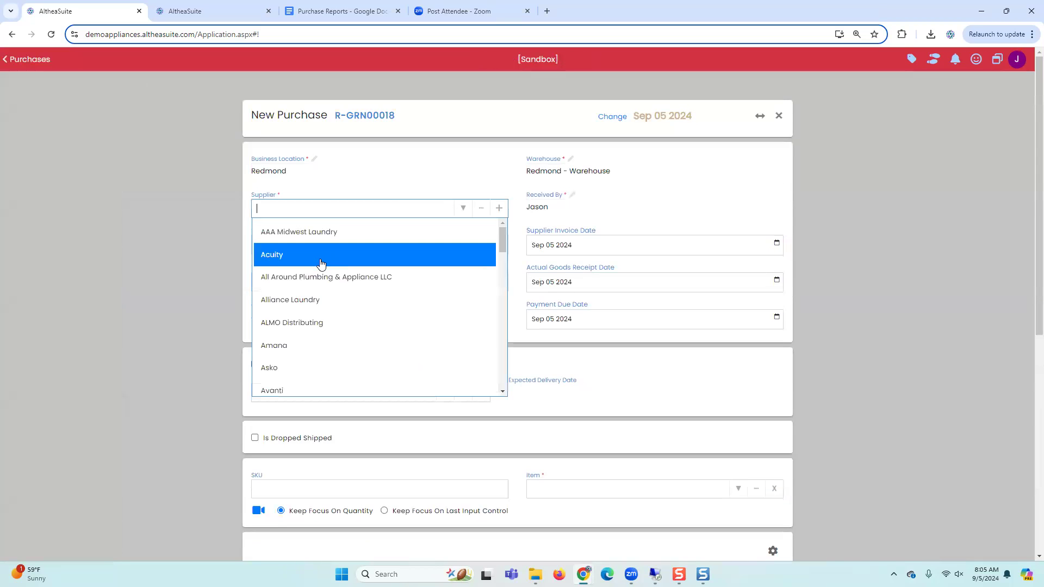
{"action": "left_click", "coordinate": [310, 346]}
Find the item with "demo" and add Demo Chair - T00044 to the purchase
{"action": "scroll", "coordinate": [541, 425], "scroll_direction": "down", "scroll_amount": 2}
{"action": "left_click", "coordinate": [575, 378]}
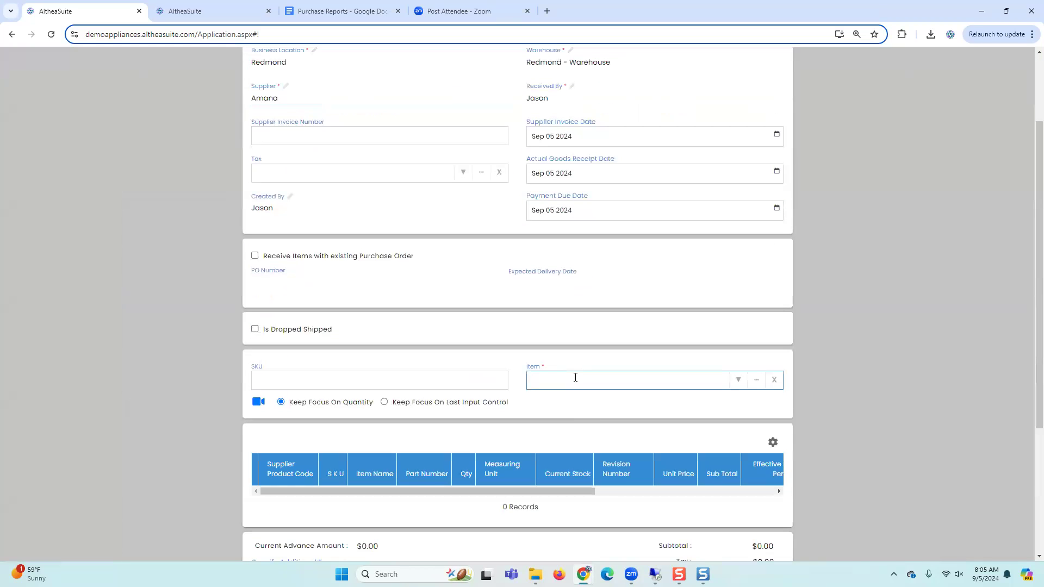
{"action": "type", "text": "demo"}
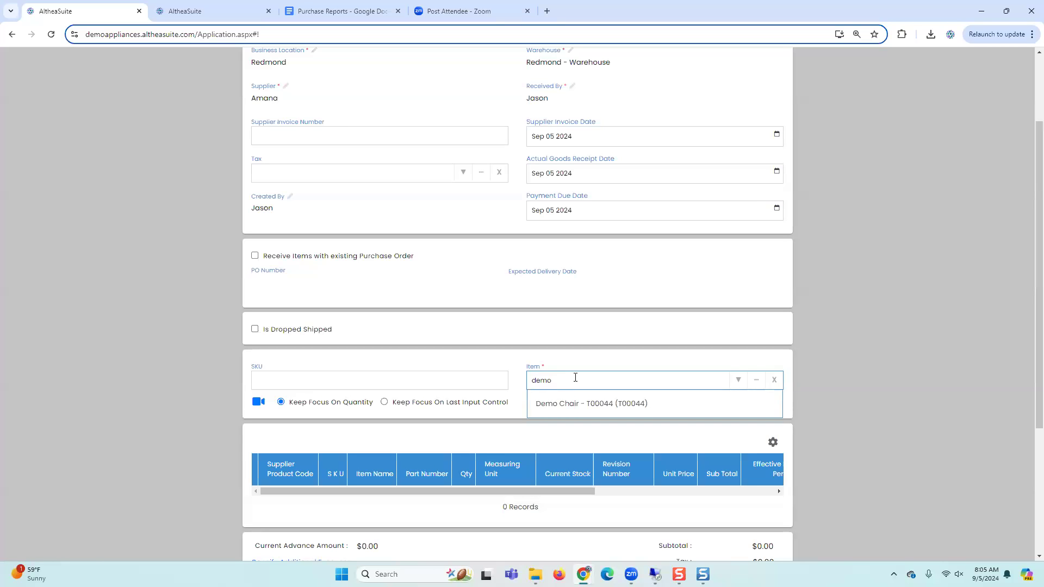
{"action": "left_click", "coordinate": [599, 403]}
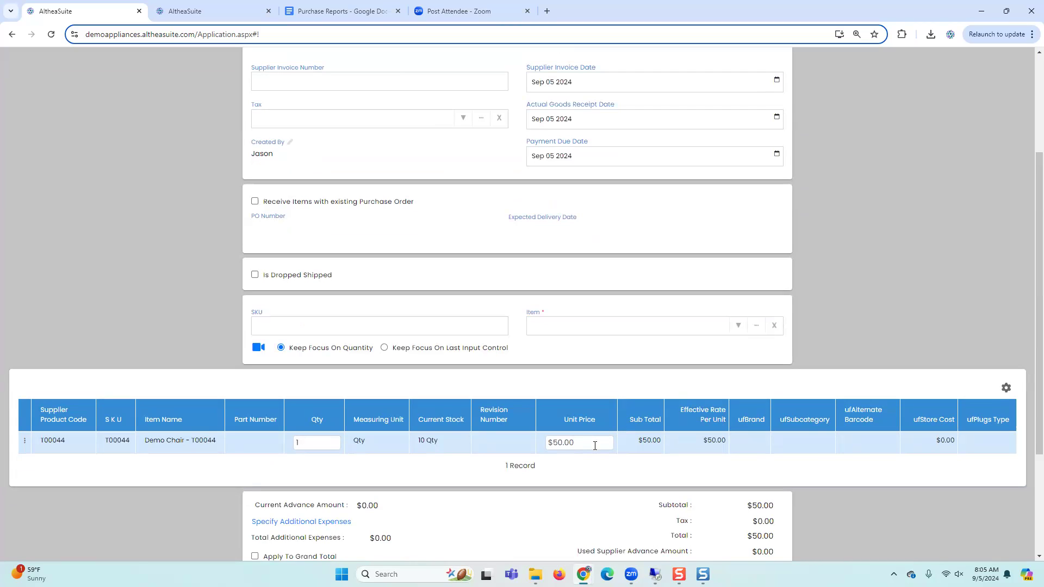
Specify an additional Freight expense of 10 for the purchase
{"action": "scroll", "coordinate": [461, 433], "scroll_direction": "down", "scroll_amount": 3}
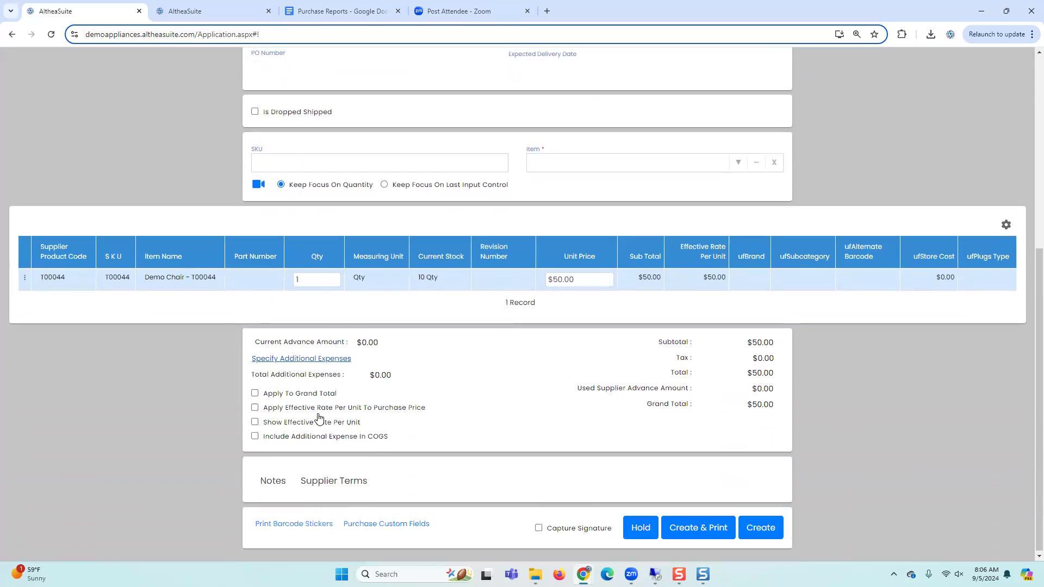
{"action": "left_click", "coordinate": [319, 359]}
{"action": "left_click", "coordinate": [548, 228]}
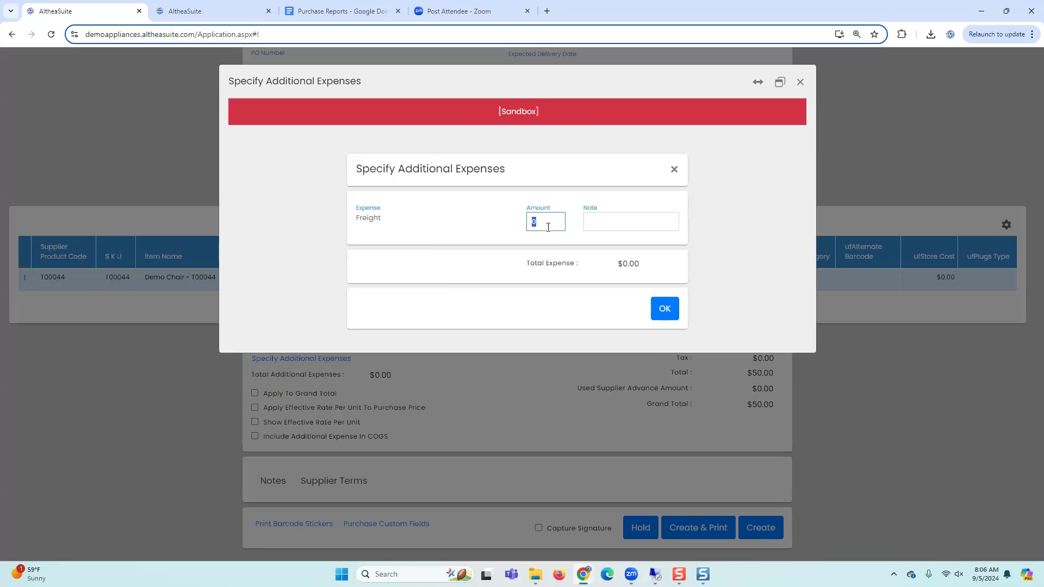
{"action": "type", "text": "10"}
{"action": "left_click", "coordinate": [677, 306]}
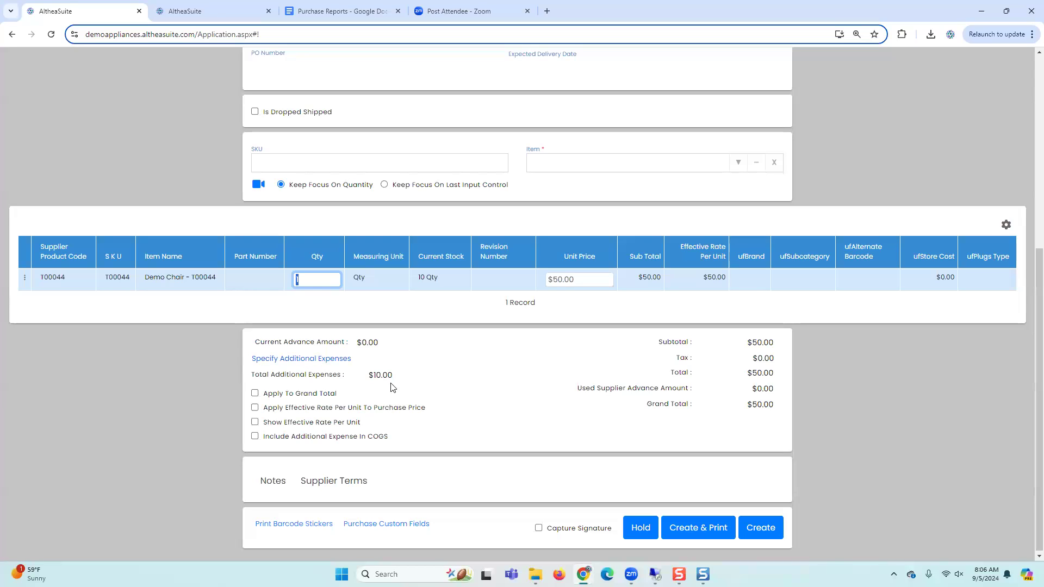
Try applying the additional expenses to the purchase's grand total
{"action": "left_click", "coordinate": [308, 395]}
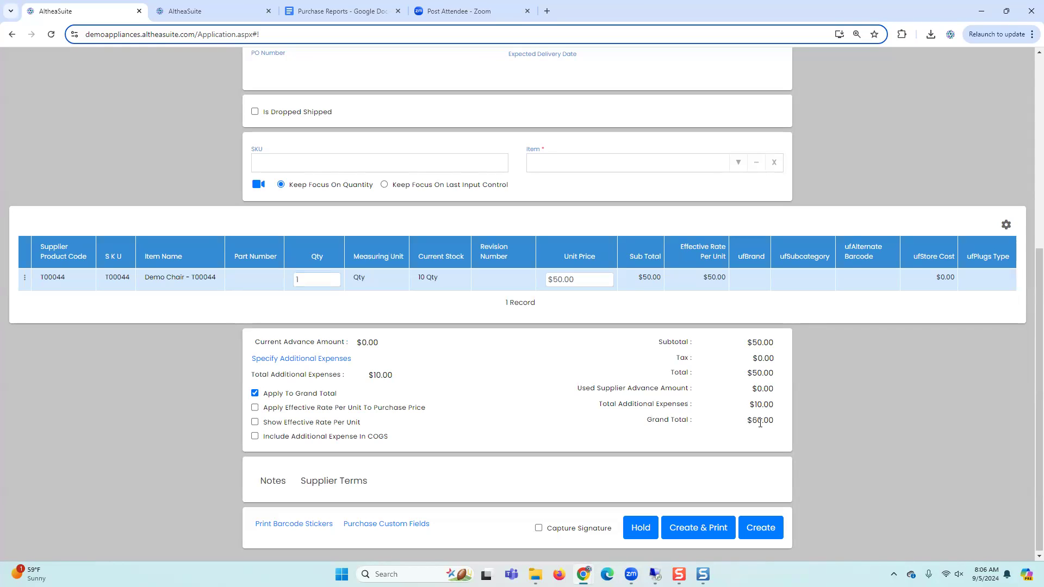
{"action": "left_click", "coordinate": [303, 394]}
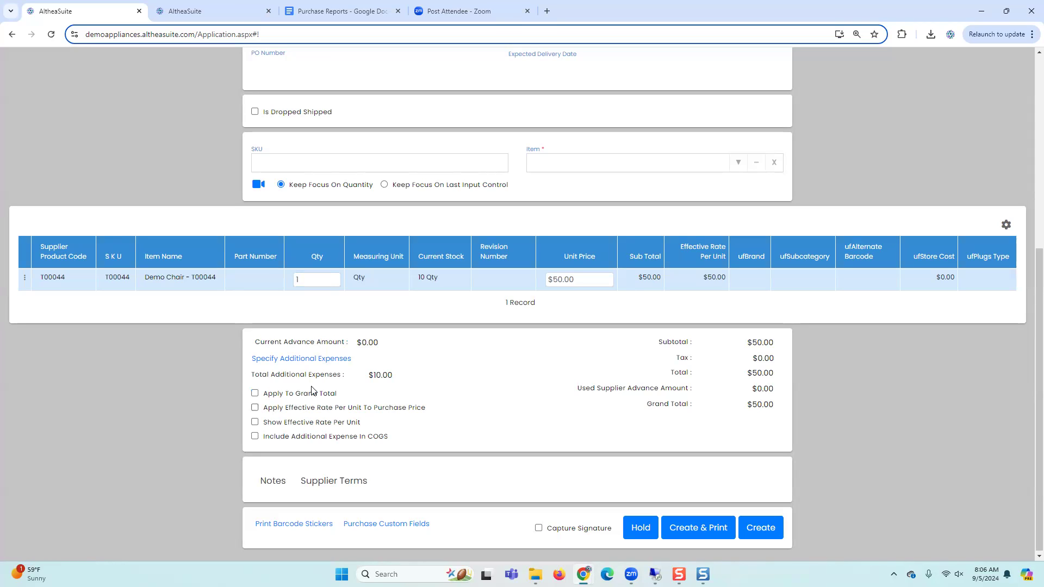
Create the purchase with the effective rate per unit applied to the purchase price and the additional expense included in COGS
{"action": "left_click", "coordinate": [297, 411]}
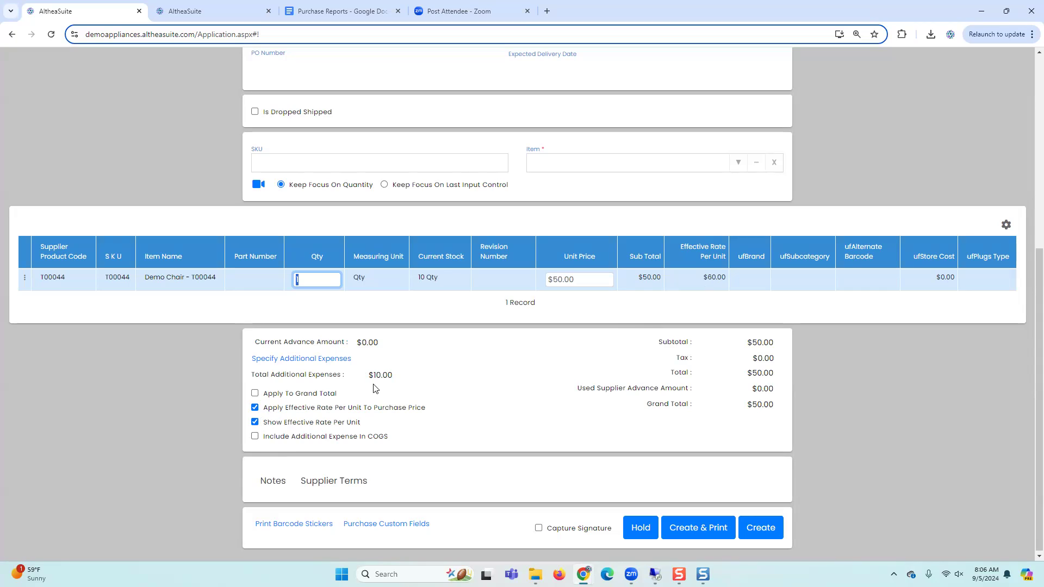
{"action": "left_click", "coordinate": [256, 437]}
{"action": "left_click", "coordinate": [771, 533]}
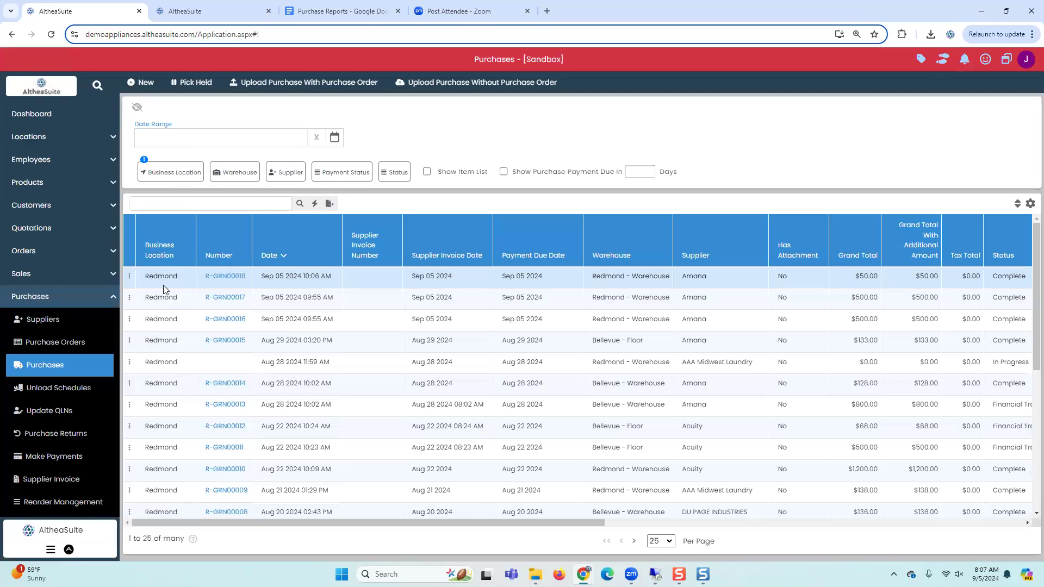
Filter the purchases list by three business locations, including Redmond and Bellevue
{"action": "left_click", "coordinate": [172, 173]}
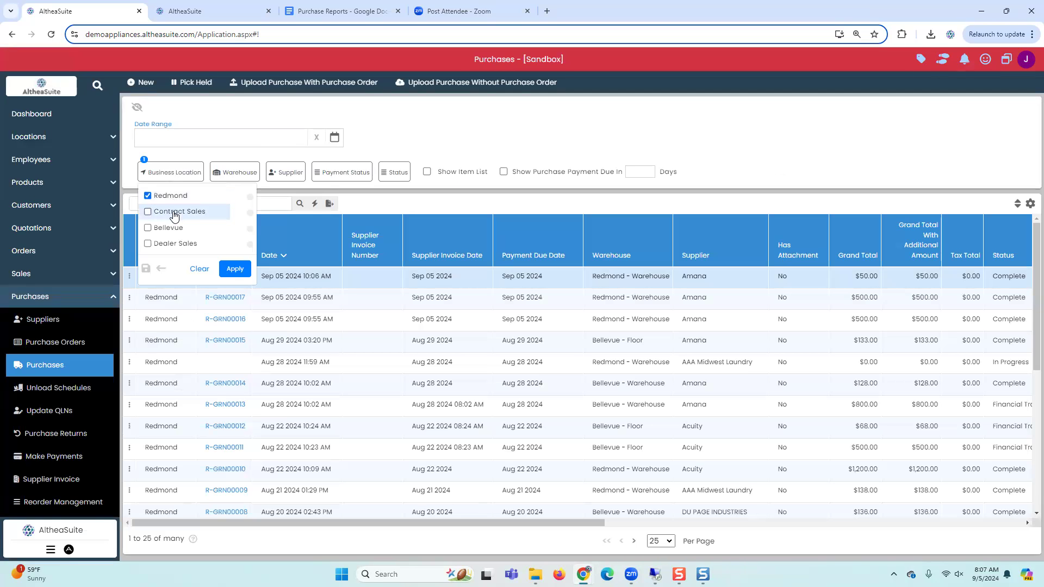
{"action": "left_click", "coordinate": [235, 270]}
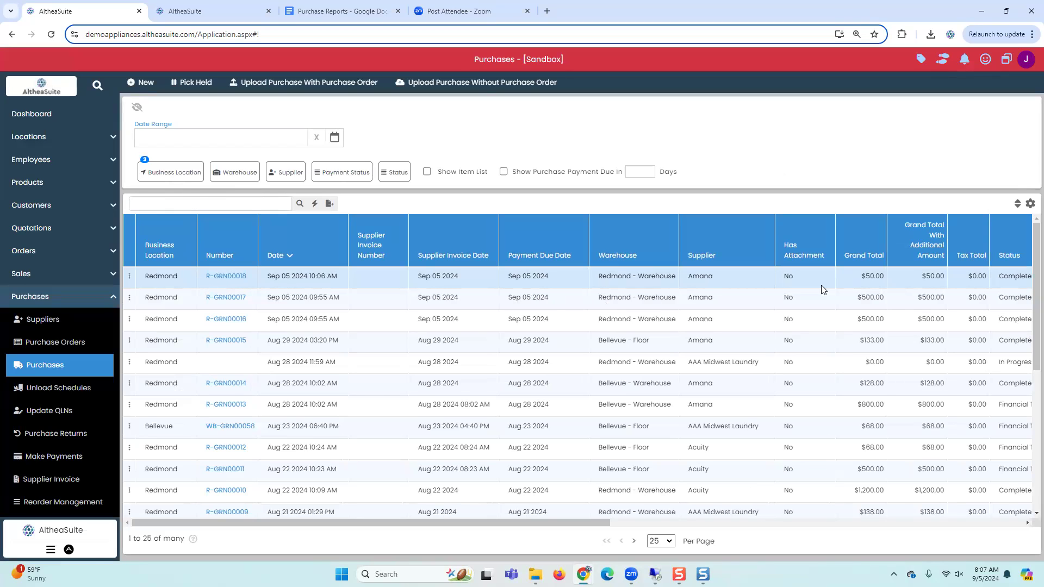
View the financial transactions of the newest purchase, R-GRN00018, and close the transactions window
{"action": "left_click", "coordinate": [129, 277]}
{"action": "left_click", "coordinate": [188, 455]}
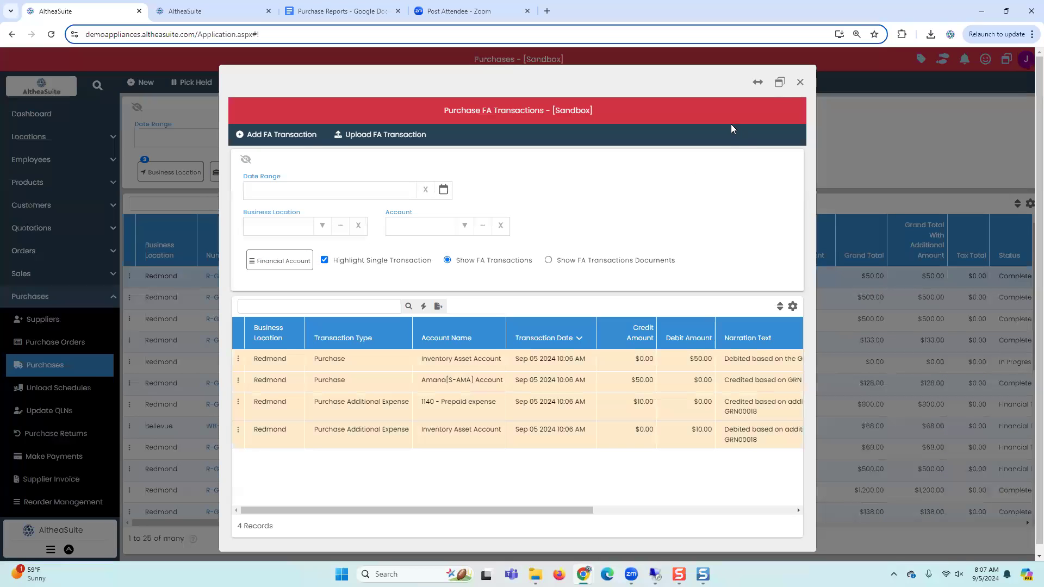
{"action": "left_click", "coordinate": [800, 82]}
Add Dealer Sales to the business locations that filter the purchases list
{"action": "left_click", "coordinate": [167, 177]}
{"action": "left_click", "coordinate": [147, 243]}
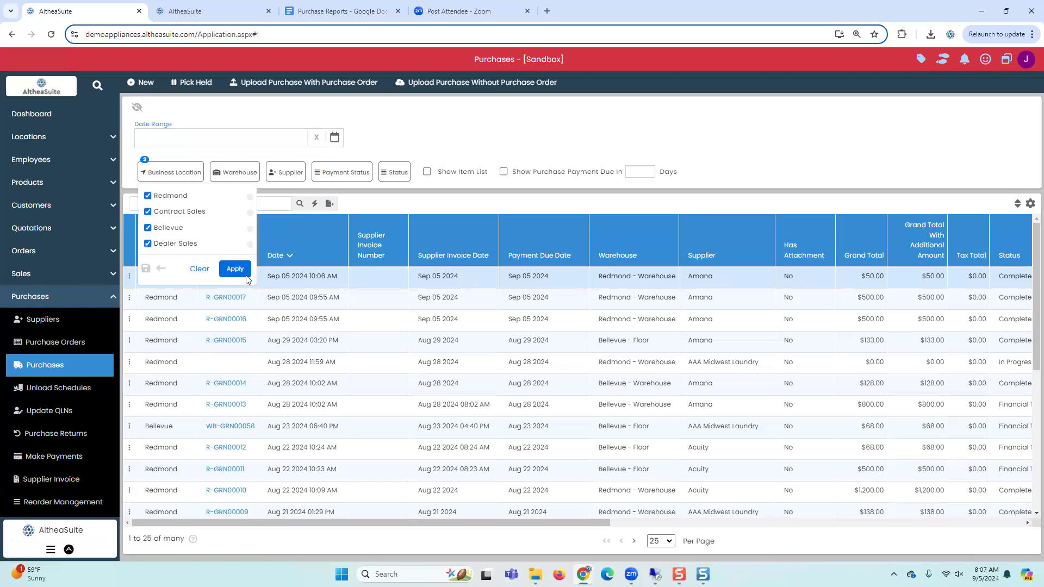
{"action": "left_click", "coordinate": [231, 271]}
Reopen the financial transactions of purchase R-GRN00018 to examine the credit and debit entries for the purchase and additional expense
{"action": "left_click", "coordinate": [130, 277]}
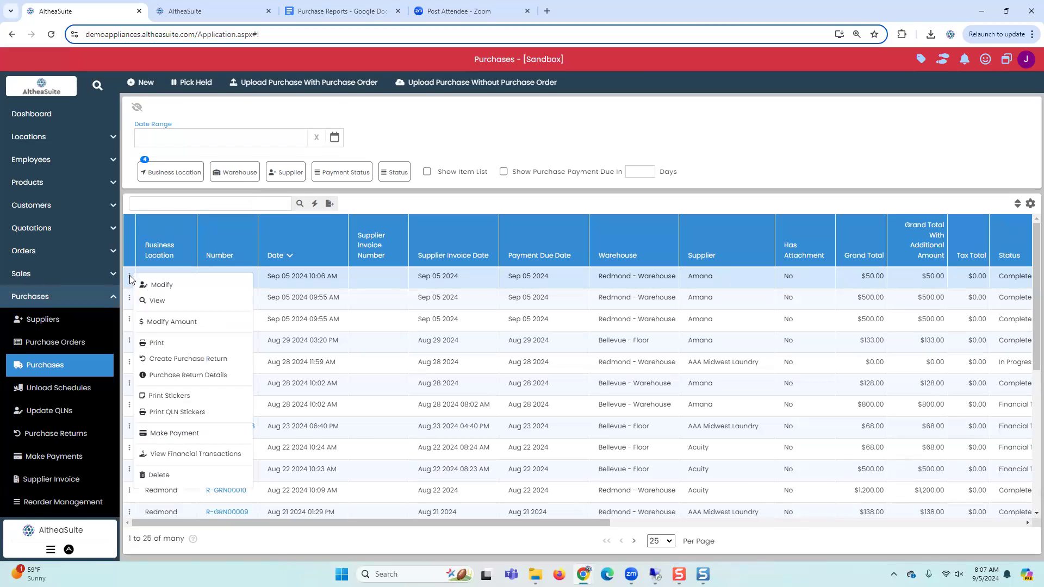
{"action": "left_click", "coordinate": [168, 456]}
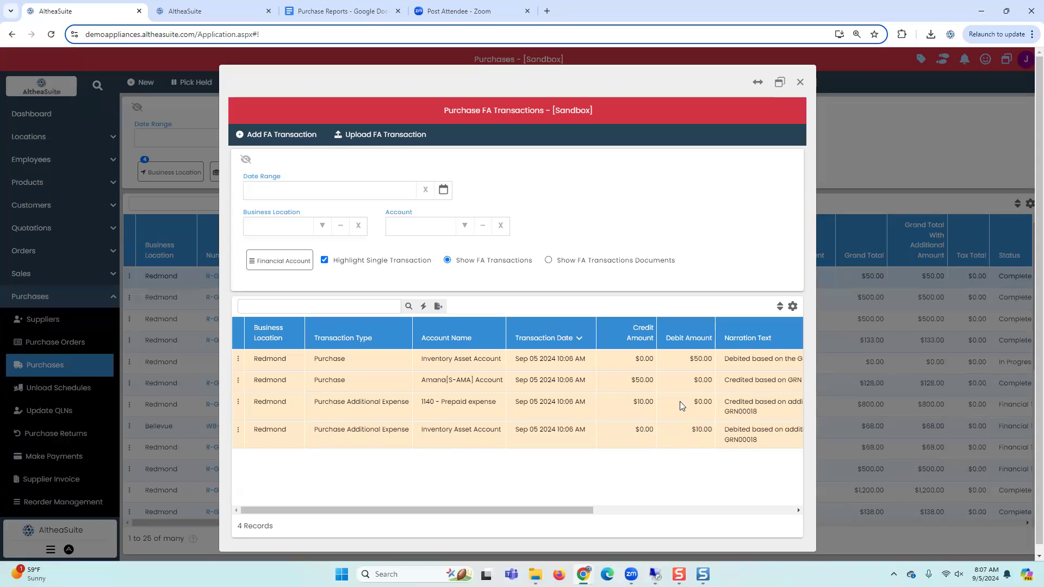
{"action": "left_click", "coordinate": [800, 81]}
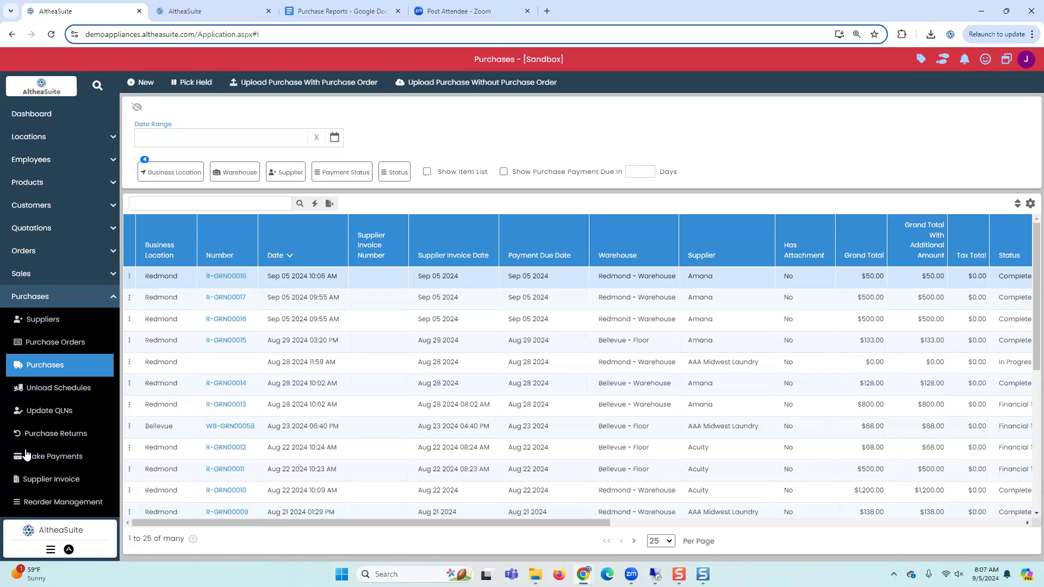
Go to Make Payments and start a new payment to the supplier Amana
{"action": "double_click", "coordinate": [690, 278]}
{"action": "left_click", "coordinate": [65, 455]}
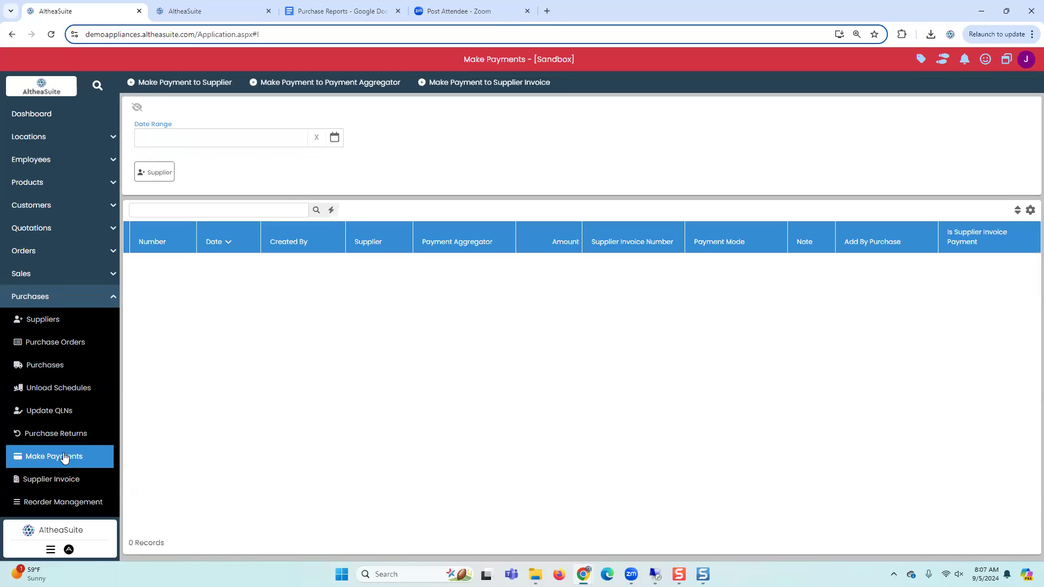
{"action": "left_click", "coordinate": [169, 82]}
{"action": "type", "text": "Amana"}
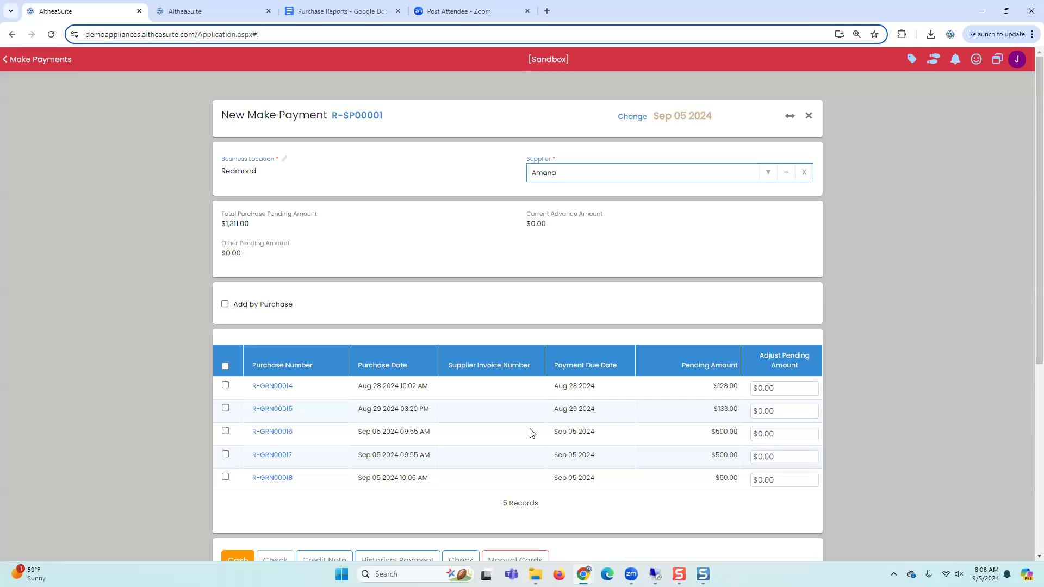
{"action": "left_click", "coordinate": [487, 396]}
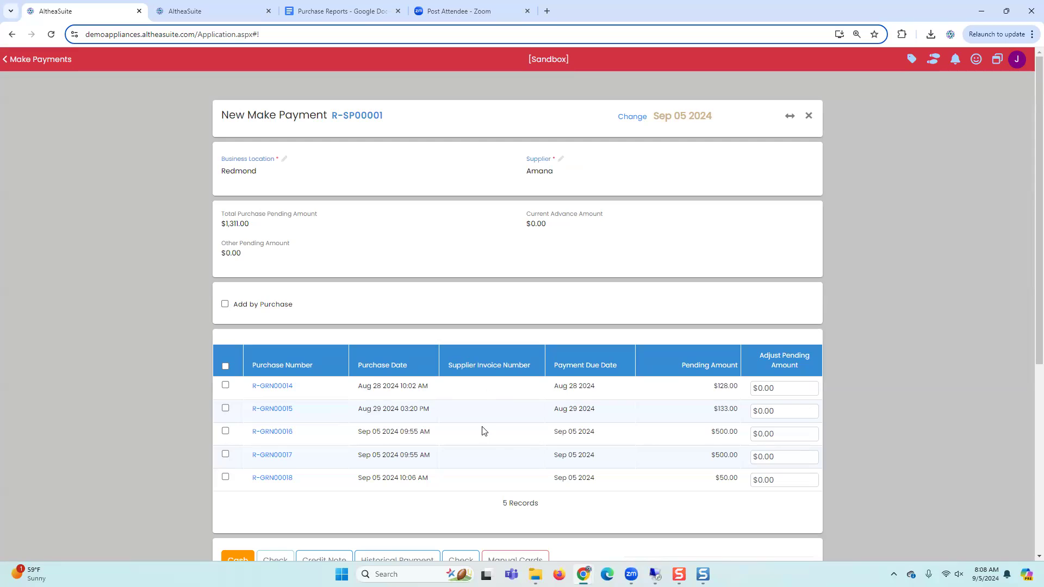
Select purchases R-GRN00018 and R-GRN00017 for payment and set the adjusted pending amount of R-GRN00017 to 200
{"action": "scroll", "coordinate": [482, 430], "scroll_direction": "down", "scroll_amount": 1}
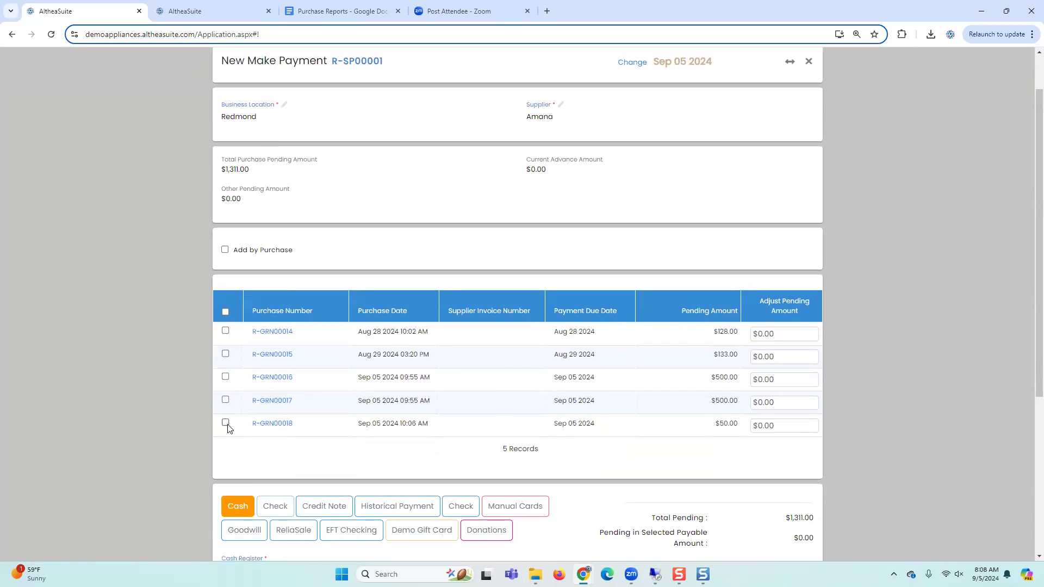
{"action": "left_click", "coordinate": [226, 424]}
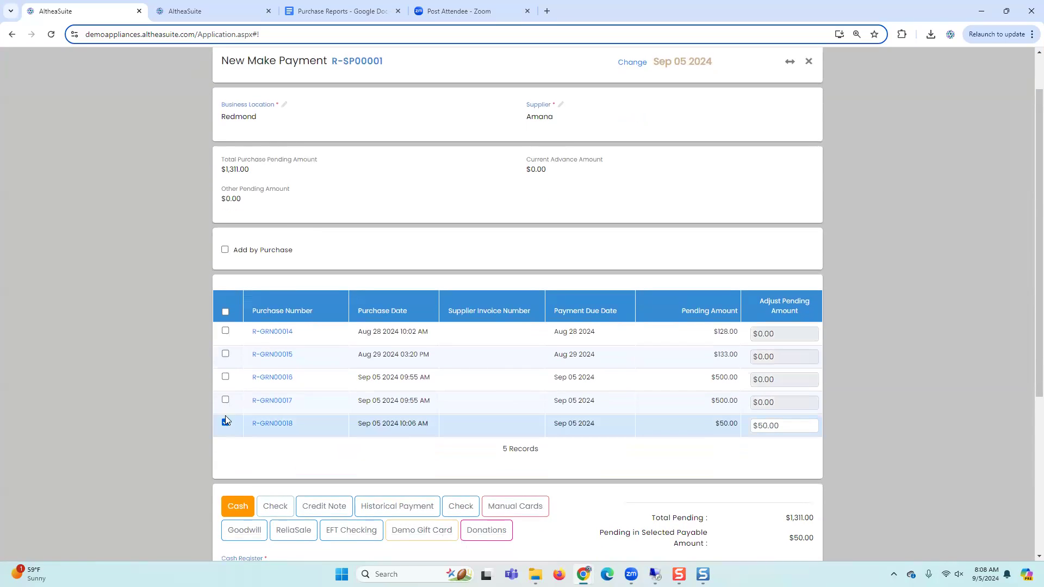
{"action": "left_click", "coordinate": [225, 401]}
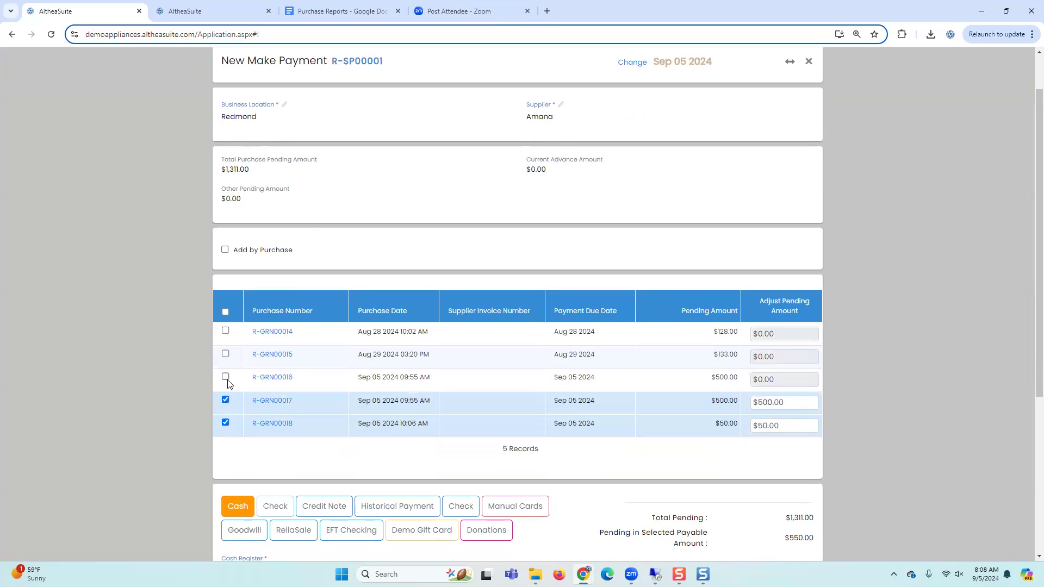
{"action": "left_click", "coordinate": [791, 404]}
{"action": "type", "text": "200"}
{"action": "left_click", "coordinate": [857, 392]}
Deselect purchases R-GRN00017 and R-GRN00018 and switch the payment to Add by Purchase
{"action": "left_click", "coordinate": [225, 401]}
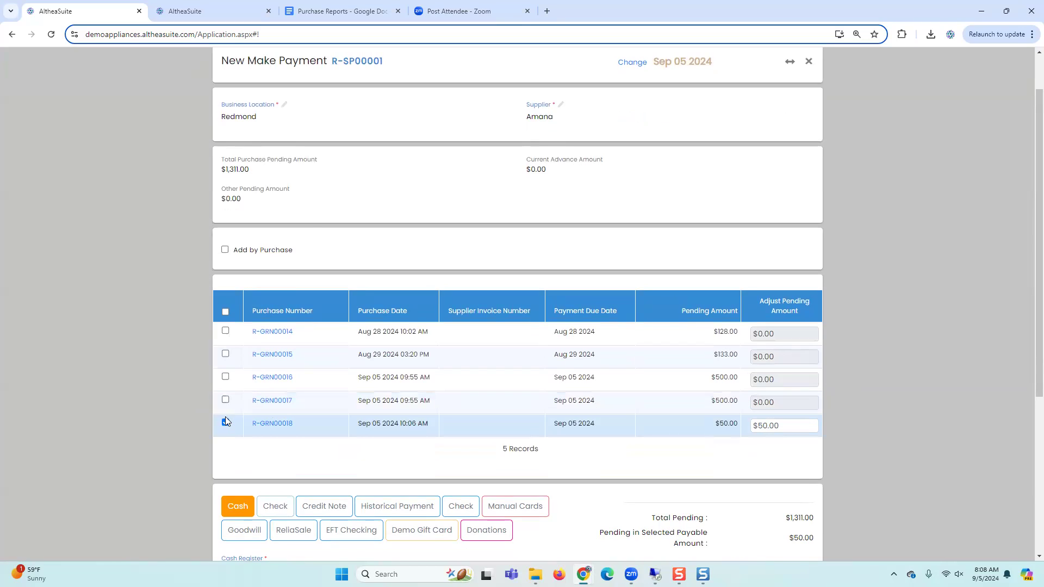
{"action": "left_click", "coordinate": [226, 422]}
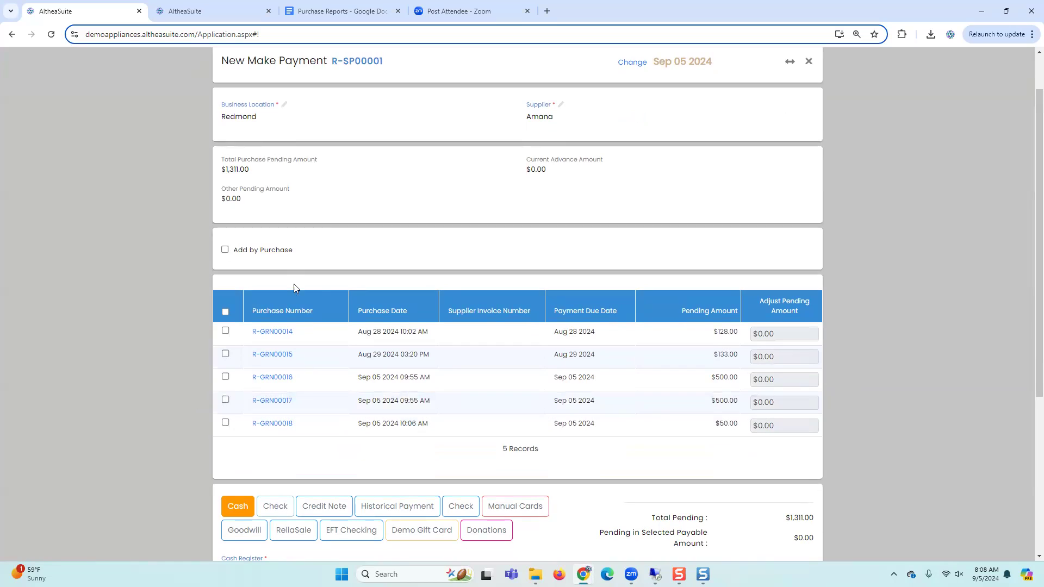
{"action": "left_click", "coordinate": [273, 250]}
{"action": "scroll", "coordinate": [435, 266], "scroll_direction": "up", "scroll_amount": 1}
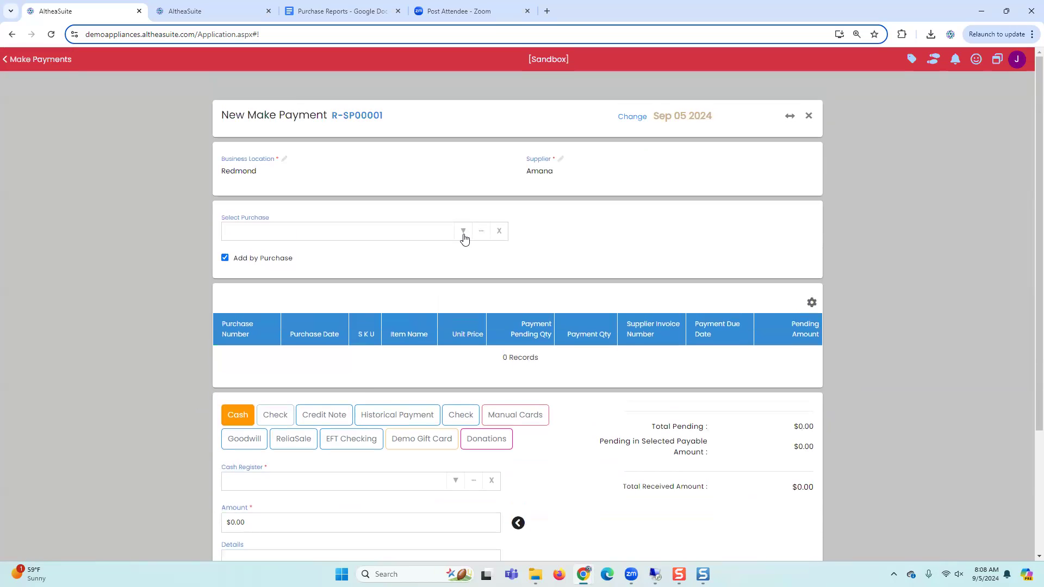
Add the items of purchases R-GRN00016 and R-GRN00015 to the payment and widen the payment form
{"action": "left_click", "coordinate": [462, 232]}
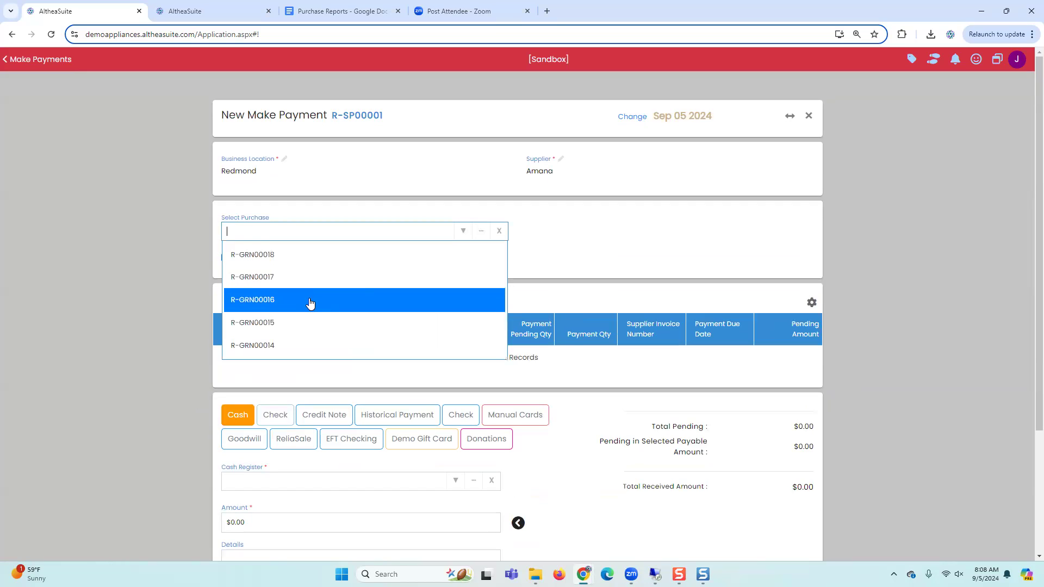
{"action": "left_click", "coordinate": [345, 302]}
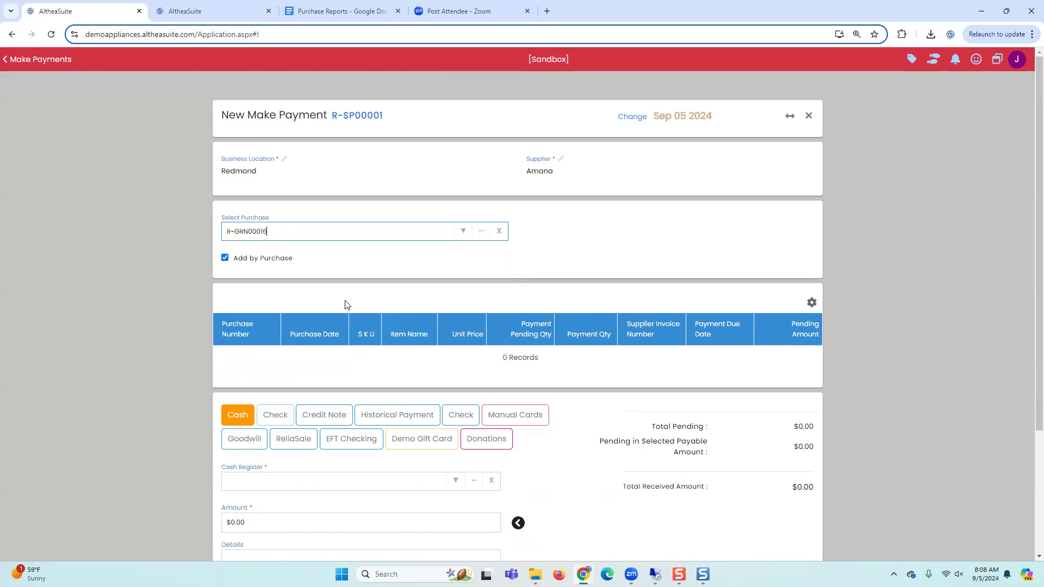
{"action": "left_click", "coordinate": [464, 233]}
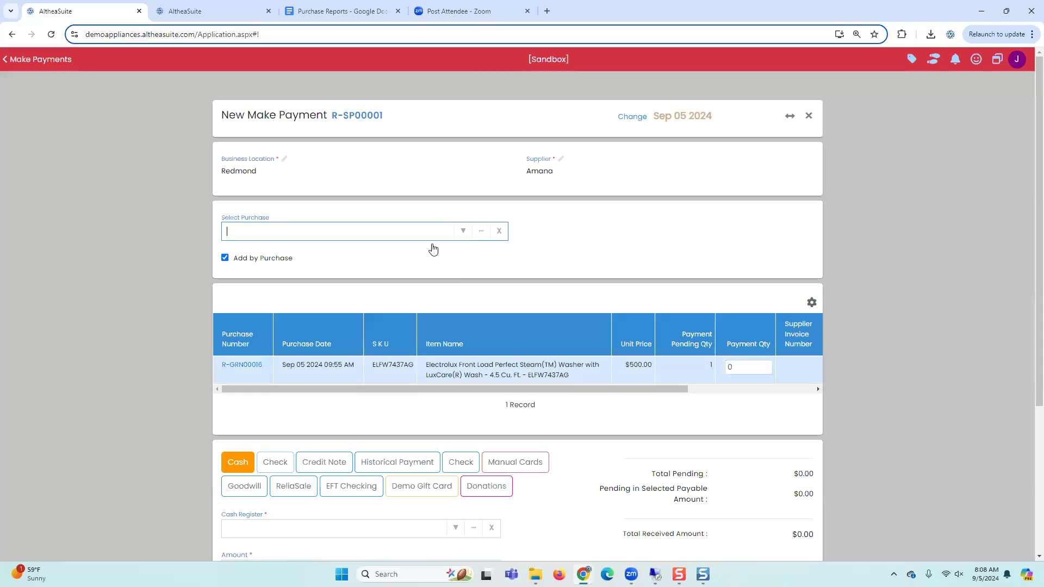
{"action": "left_click", "coordinate": [351, 322]}
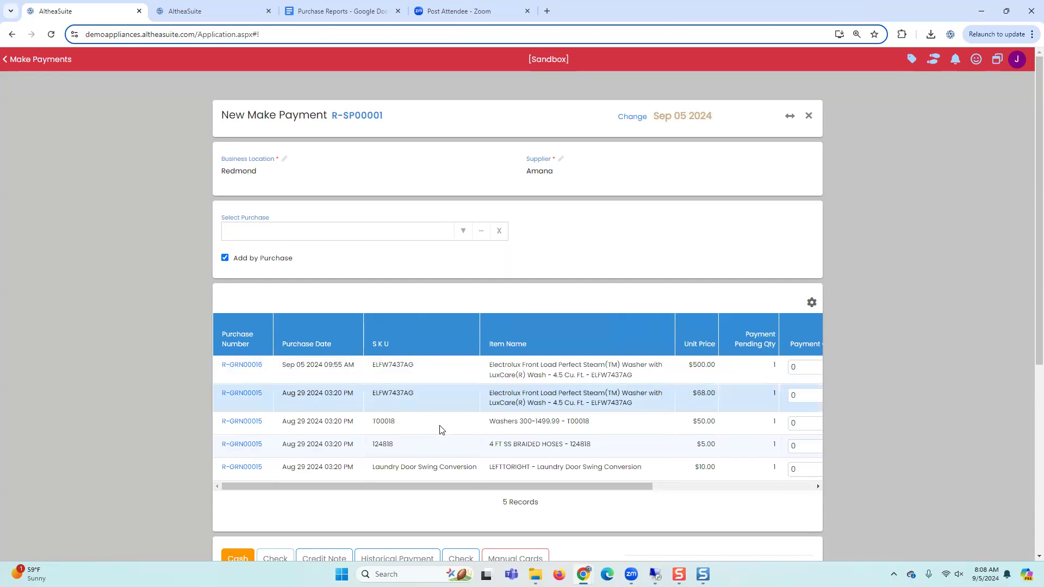
{"action": "left_click", "coordinate": [790, 116]}
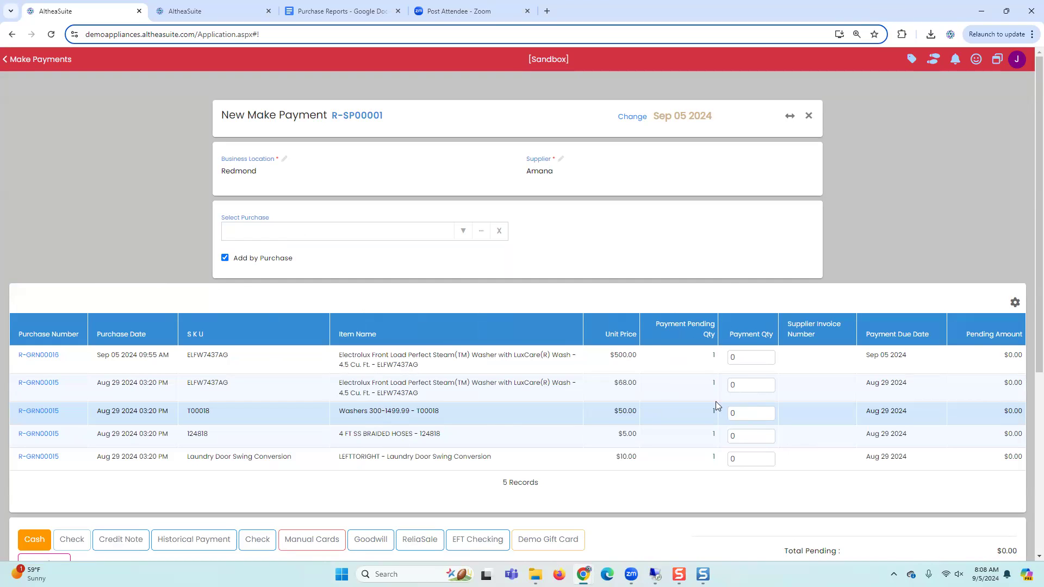
Set the payment quantity to 1 for the Washers 300-1499.99 item and both ELFW7437AG washers, and close the payment without creating it
{"action": "left_click", "coordinate": [720, 416]}
{"action": "type", "text": "1"}
{"action": "left_click", "coordinate": [749, 387]}
{"action": "type", "text": "1"}
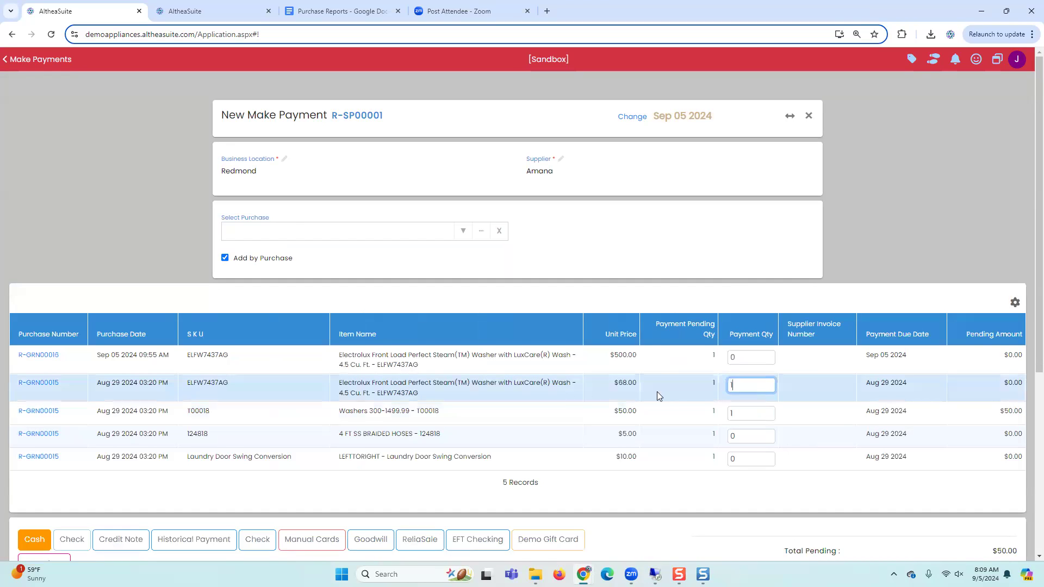
{"action": "left_click", "coordinate": [726, 360]}
{"action": "type", "text": "1"}
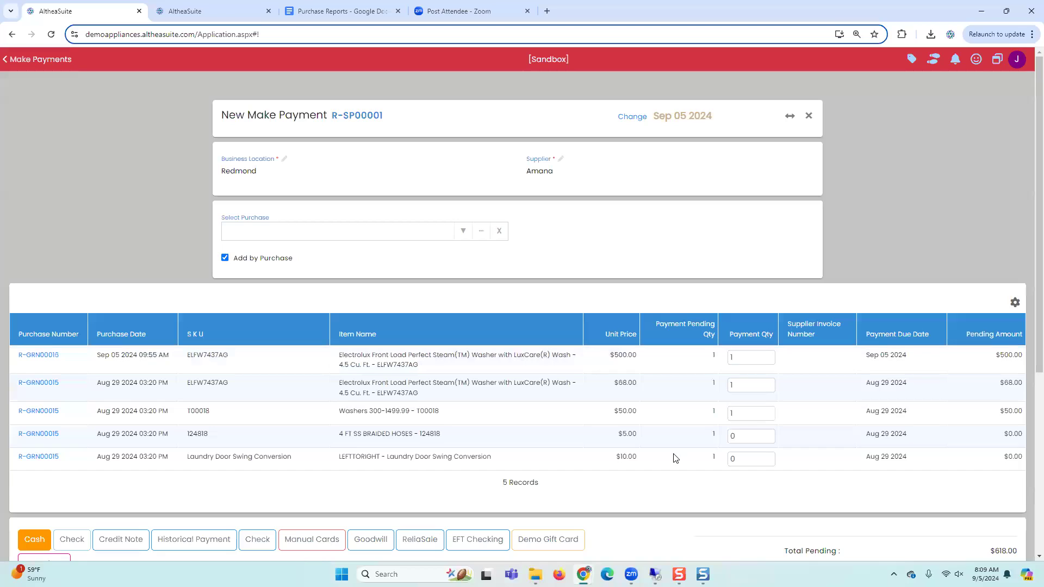
{"action": "left_click", "coordinate": [674, 457]}
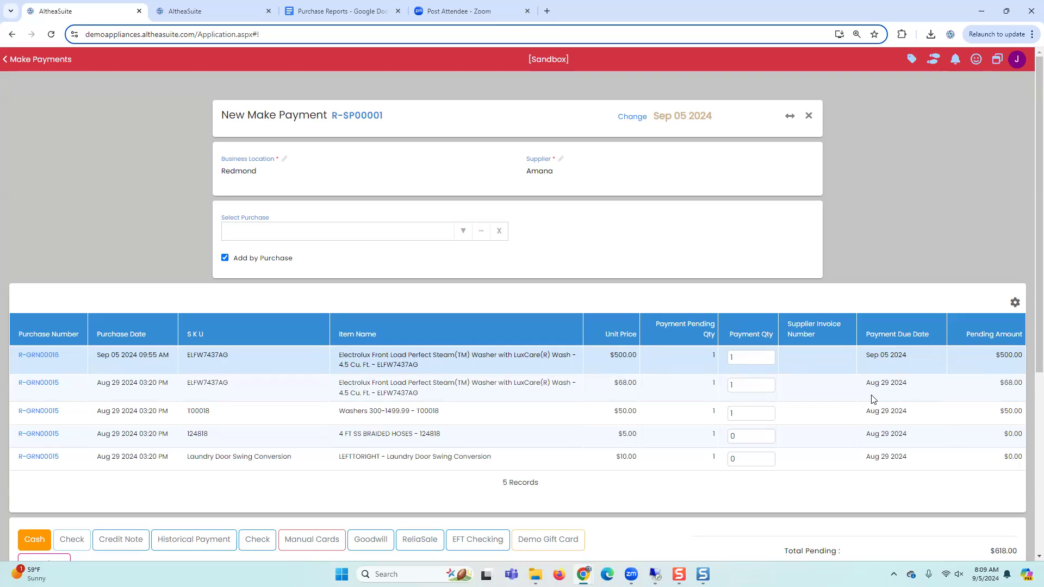
{"action": "left_click", "coordinate": [500, 232]}
{"action": "left_click", "coordinate": [809, 116]}
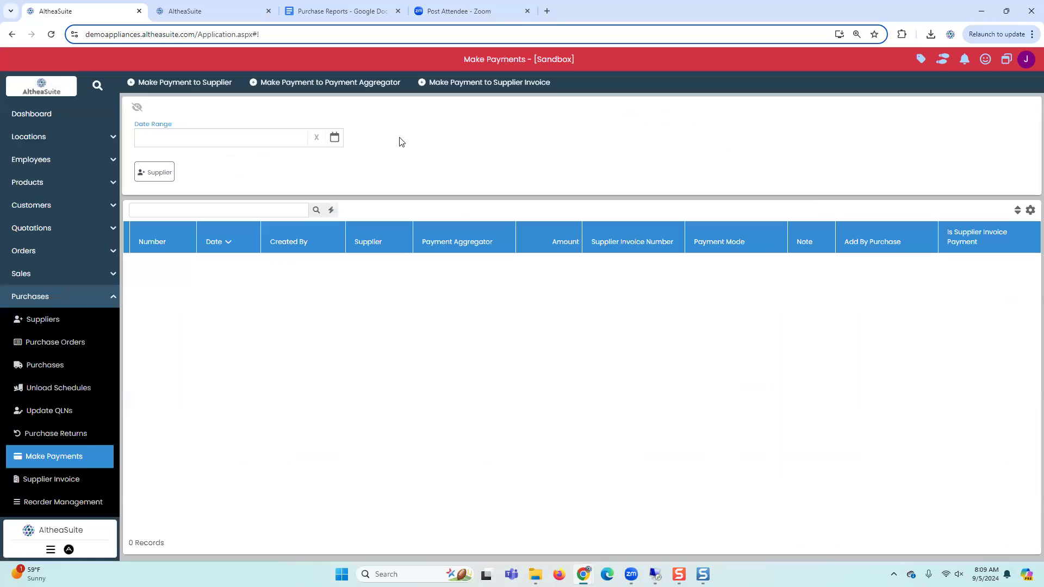
Start a new payment to the supplier Amana and select purchases R-GRN00017 and R-GRN00018 for it
{"action": "left_click", "coordinate": [175, 86]}
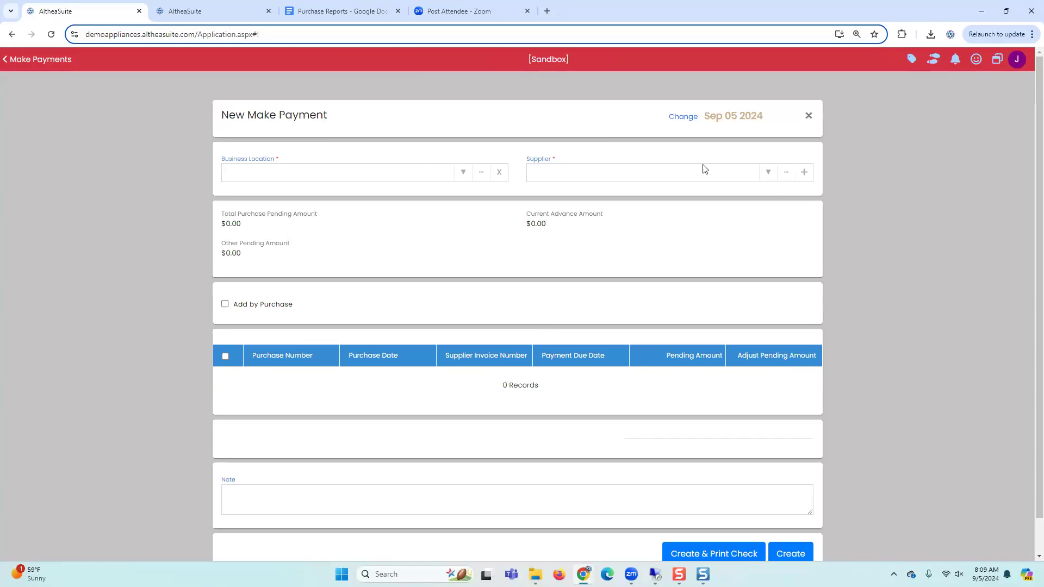
{"action": "left_click", "coordinate": [768, 172]}
{"action": "left_click", "coordinate": [577, 265]}
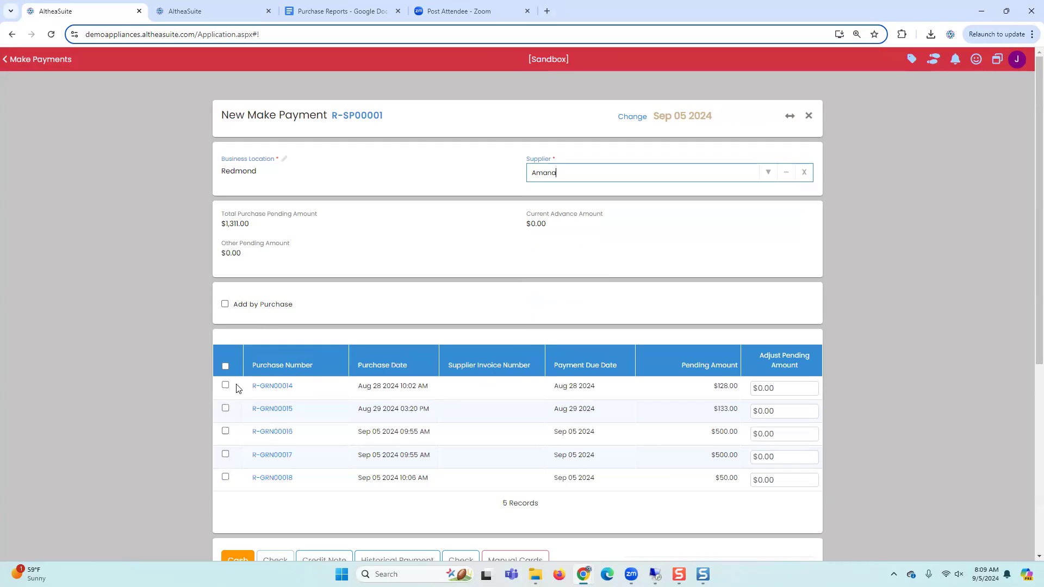
{"action": "left_click", "coordinate": [226, 454]}
{"action": "left_click", "coordinate": [226, 477]}
Apply the full $550.00 to the first Check payment mode and try to create the payment with a printed check
{"action": "scroll", "coordinate": [501, 460], "scroll_direction": "down", "scroll_amount": 3}
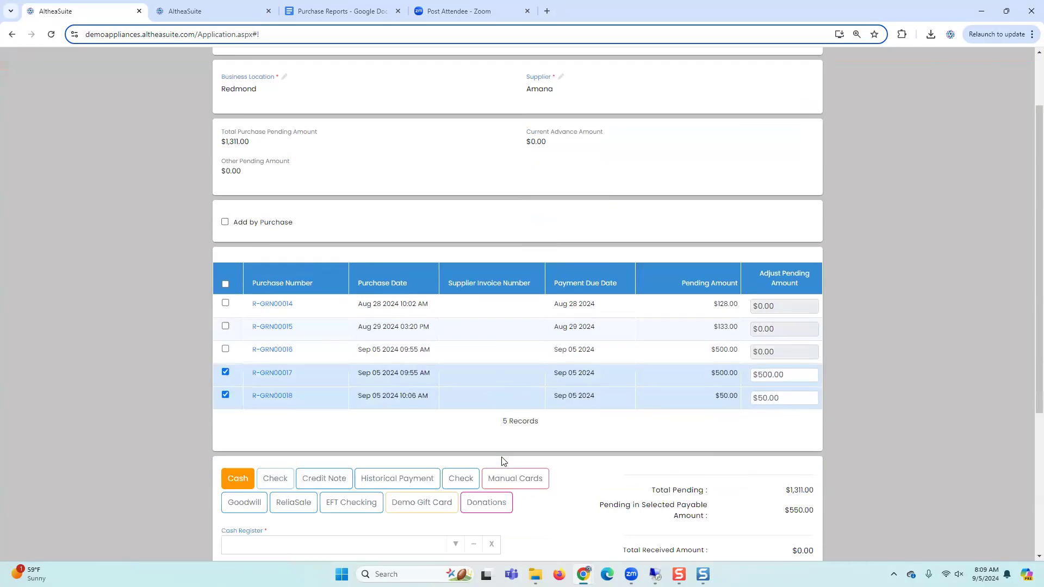
{"action": "left_click", "coordinate": [275, 397]}
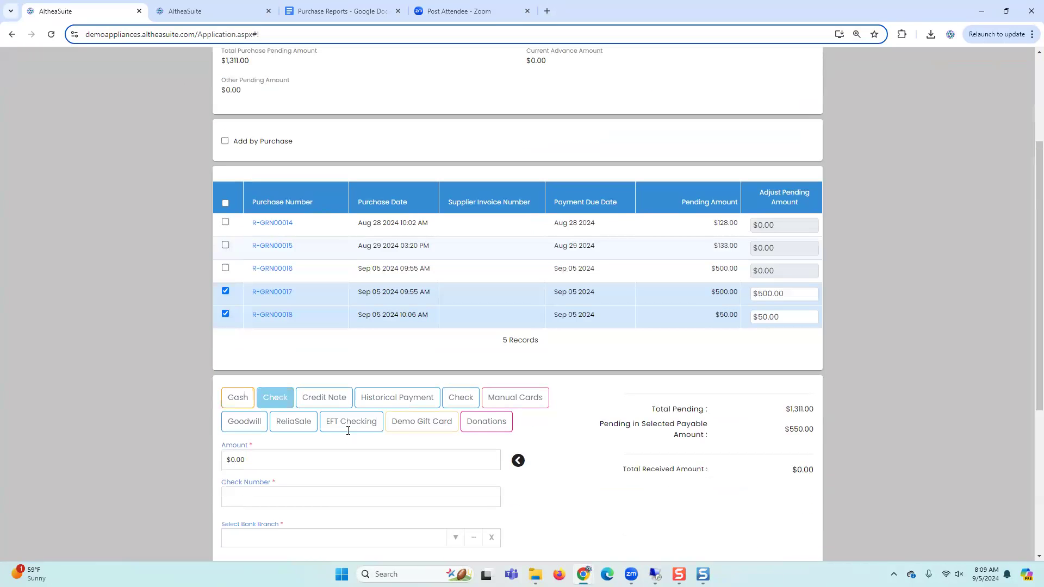
{"action": "left_click", "coordinate": [520, 461]}
{"action": "scroll", "coordinate": [519, 459], "scroll_direction": "down", "scroll_amount": 1}
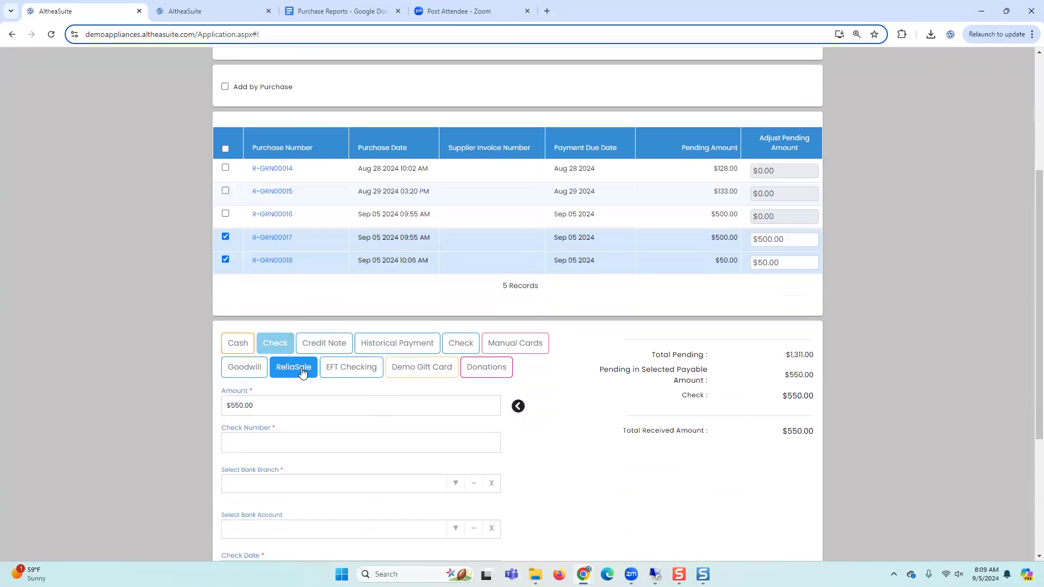
{"action": "scroll", "coordinate": [480, 476], "scroll_direction": "down", "scroll_amount": 4}
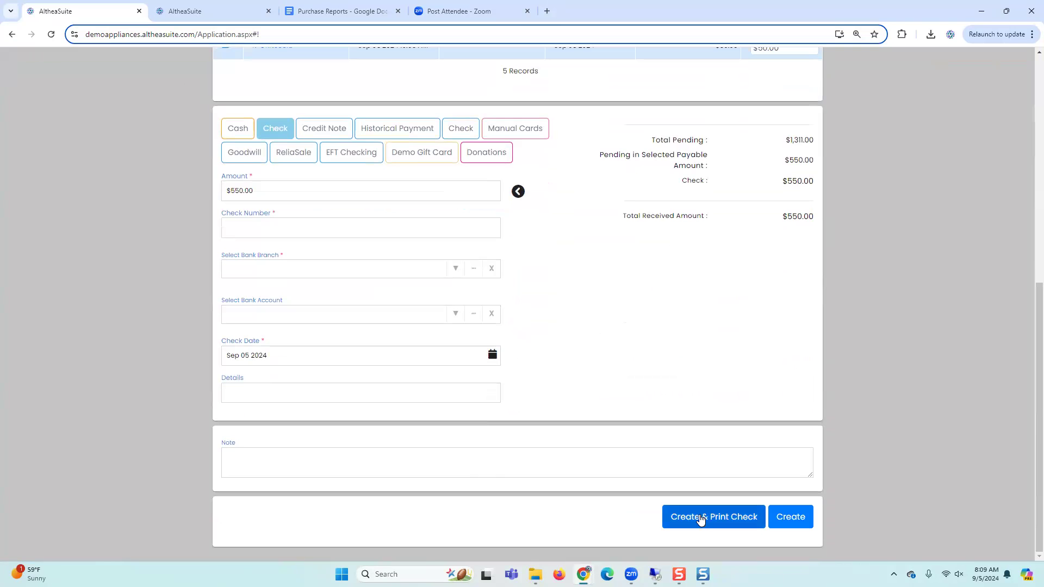
{"action": "left_click", "coordinate": [701, 519]}
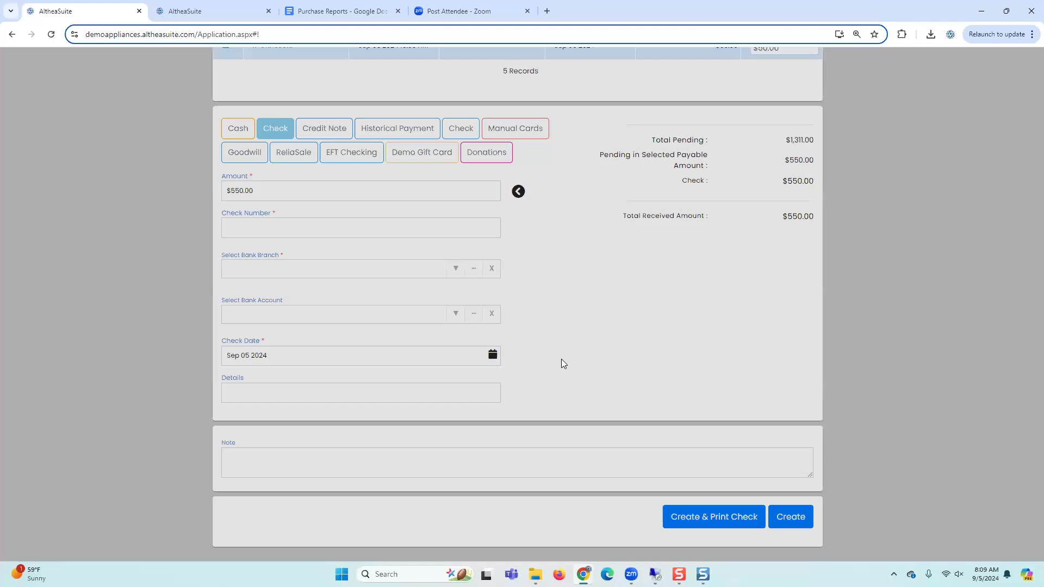
{"action": "left_click", "coordinate": [409, 161]}
{"action": "scroll", "coordinate": [509, 272], "scroll_direction": "up", "scroll_amount": 1}
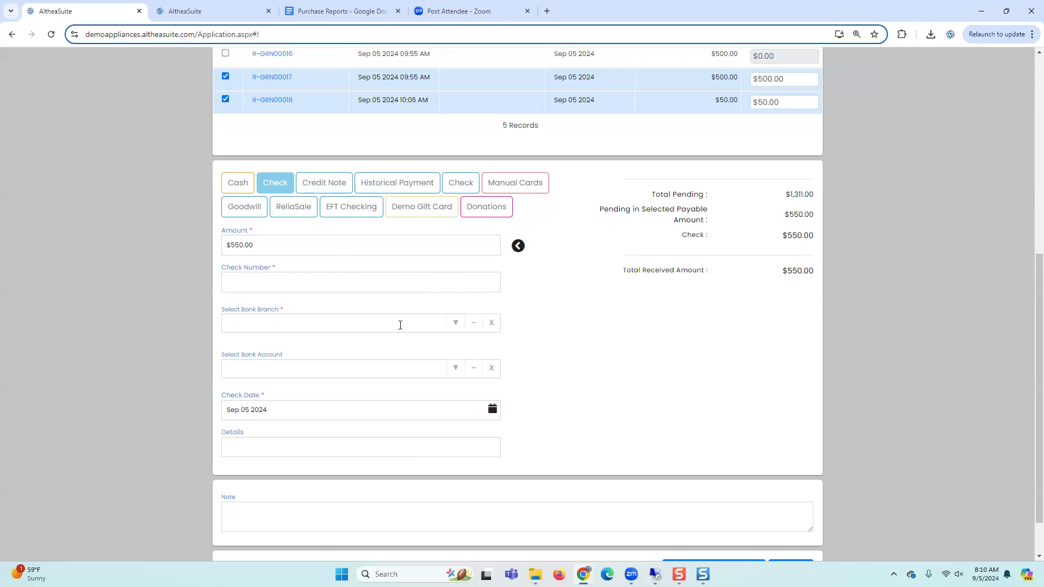
Clear the amount entered under the first Check payment mode
{"action": "left_click", "coordinate": [461, 183]}
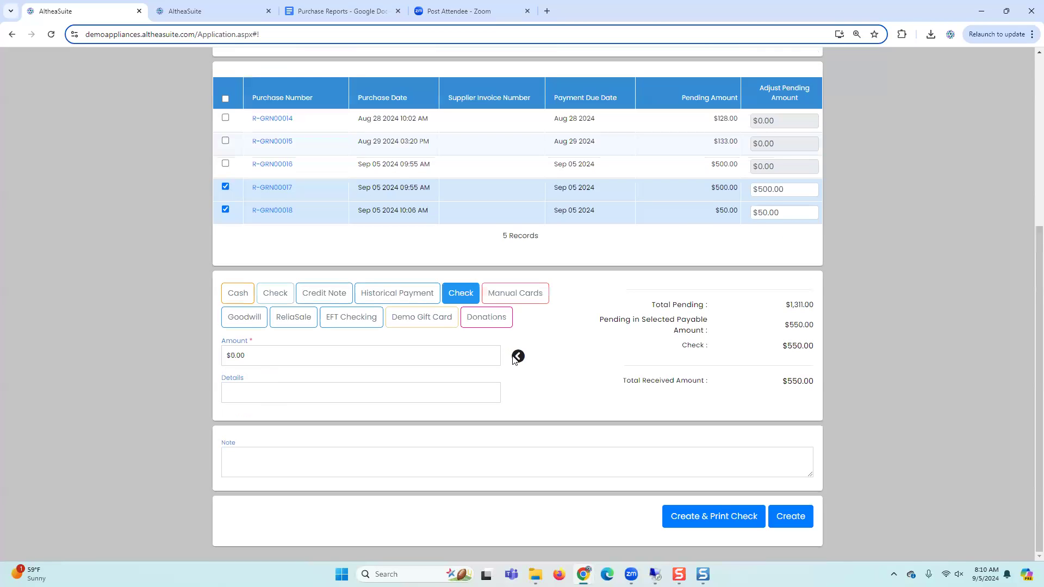
{"action": "left_click", "coordinate": [272, 296]}
{"action": "key", "text": "BackSpace"}
Apply the full $550.00 to the second Check payment mode, create the payment with a printed check, and close the check report
{"action": "left_click", "coordinate": [460, 292]}
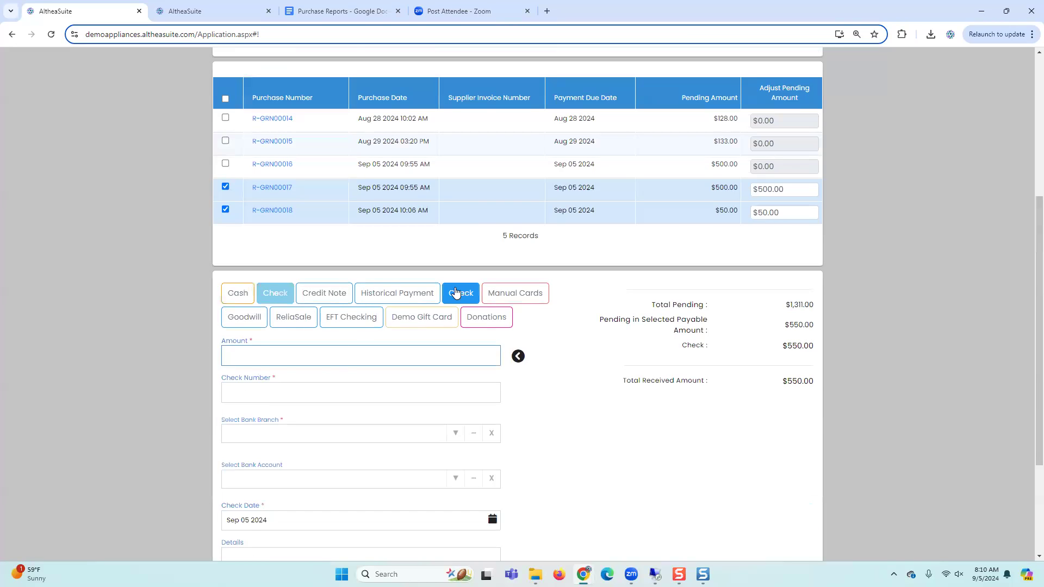
{"action": "left_click", "coordinate": [518, 357]}
{"action": "left_click", "coordinate": [734, 521]}
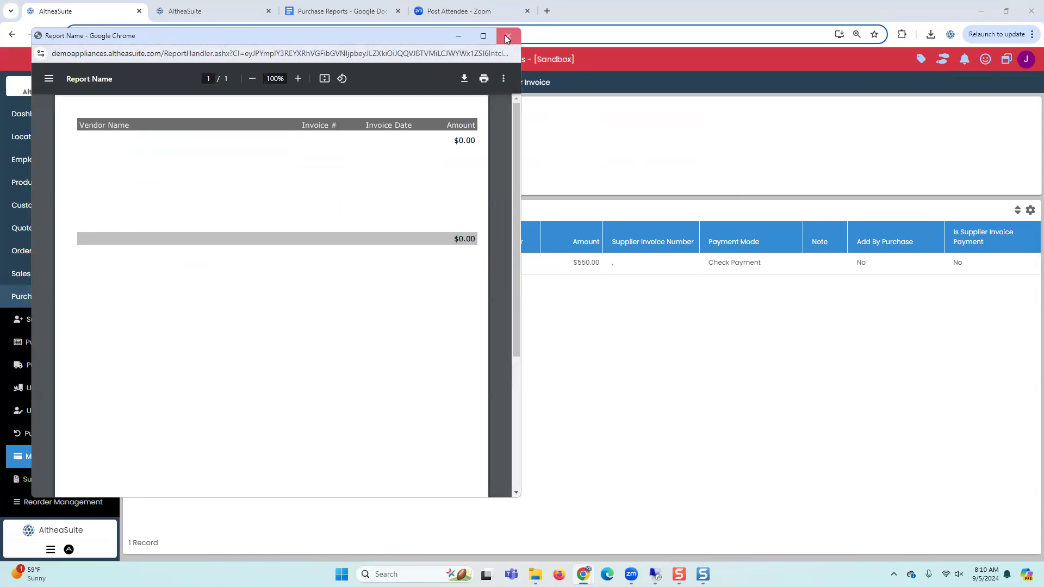
{"action": "left_click", "coordinate": [507, 37]}
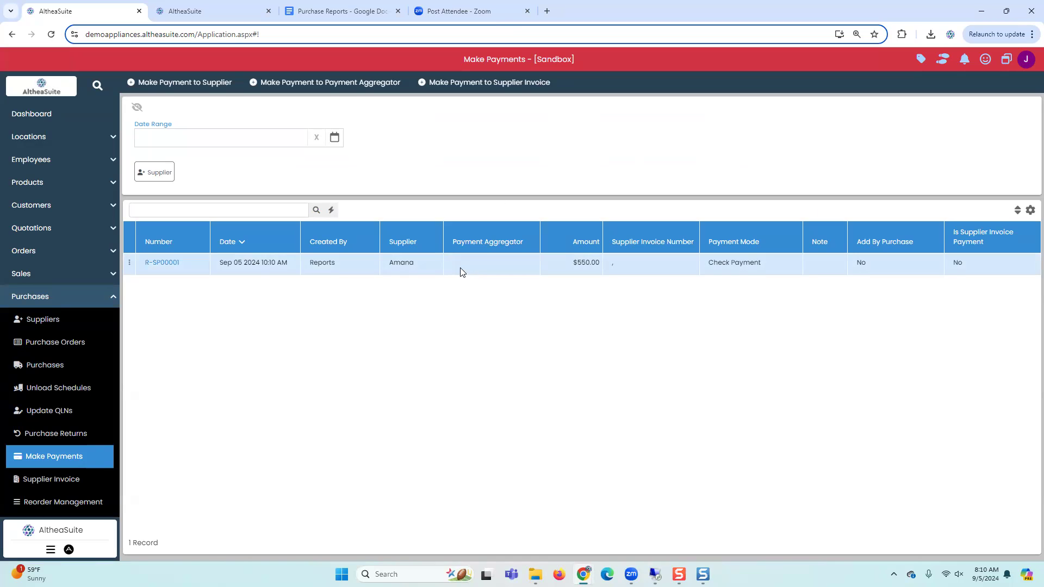
View the FA transactions of supplier payment R-SP00001 in a widened window, and close it
{"action": "left_click", "coordinate": [129, 262]}
{"action": "left_click", "coordinate": [159, 319]}
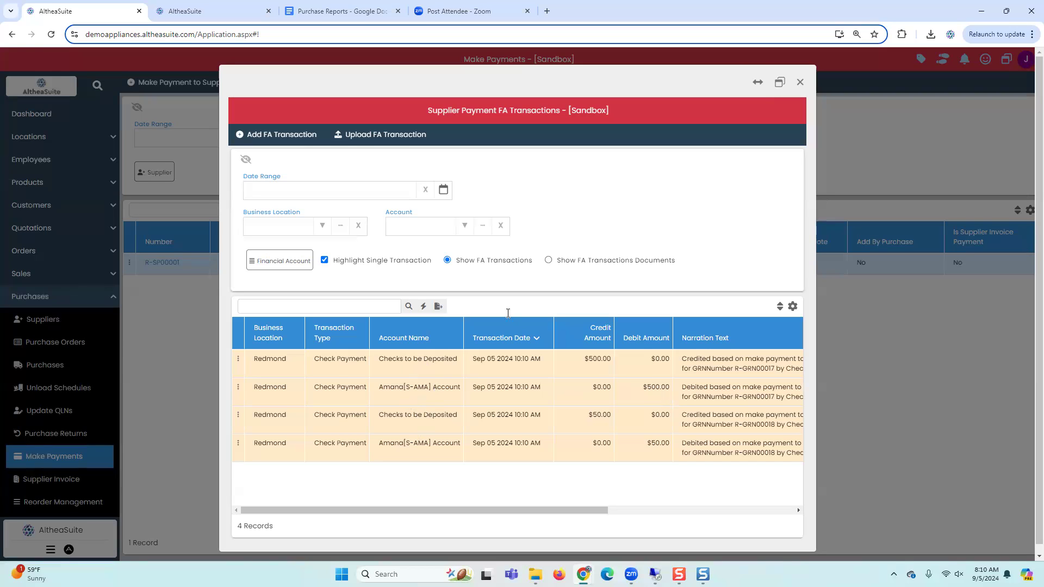
{"action": "left_click", "coordinate": [758, 81]}
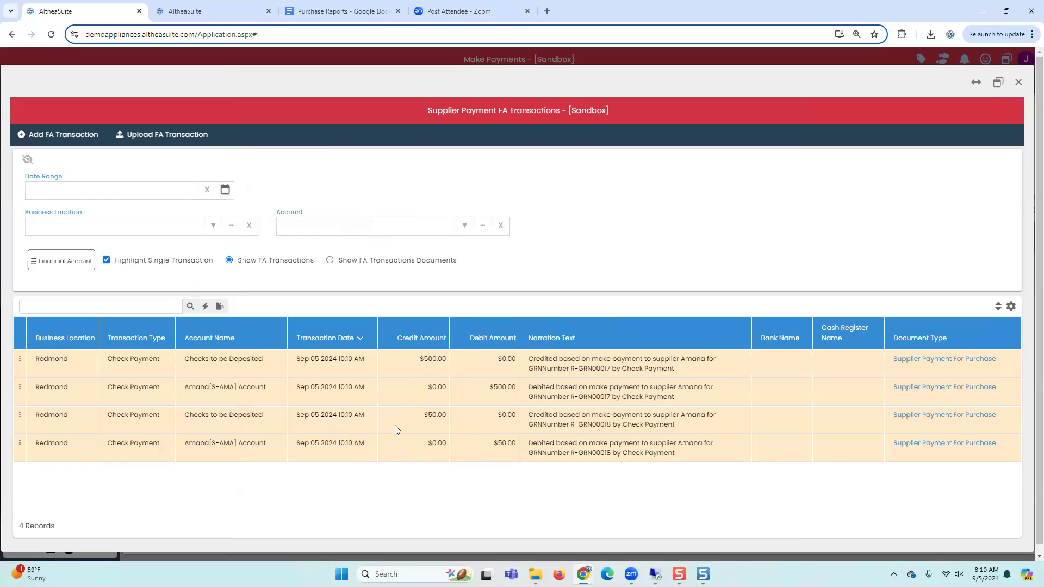
{"action": "left_click", "coordinate": [1018, 81]}
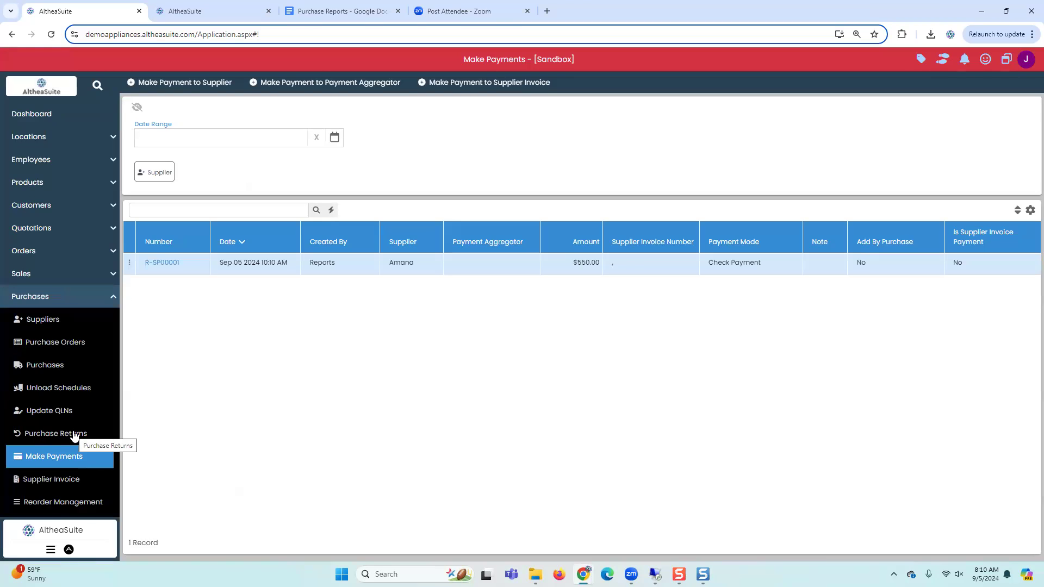
Open the Financial Transactions list in Finance Books and highlight the entries of the check payment to supplier Amana
{"action": "left_click", "coordinate": [59, 300]}
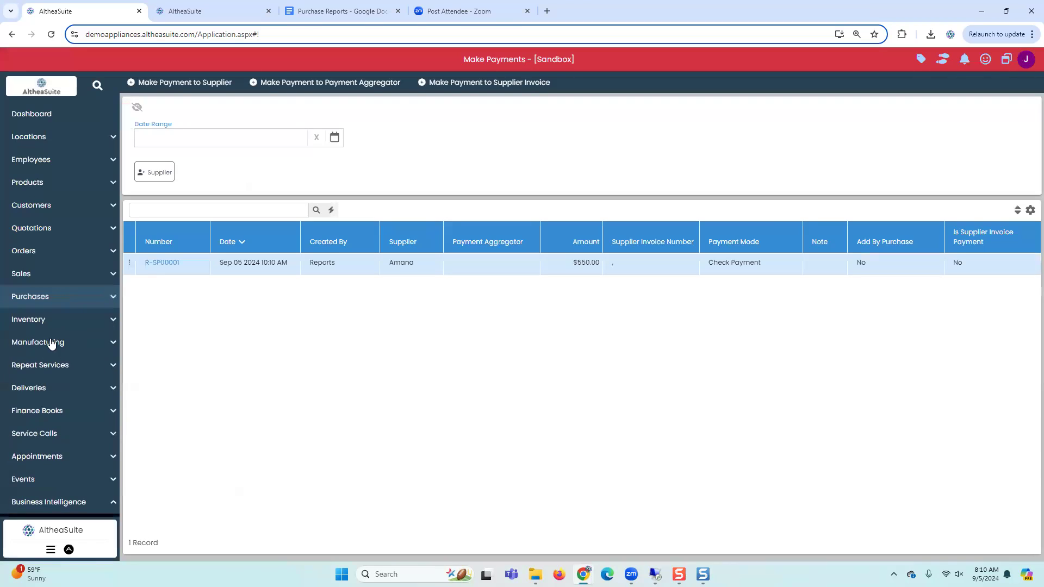
{"action": "left_click", "coordinate": [44, 411]}
{"action": "left_click", "coordinate": [84, 350]}
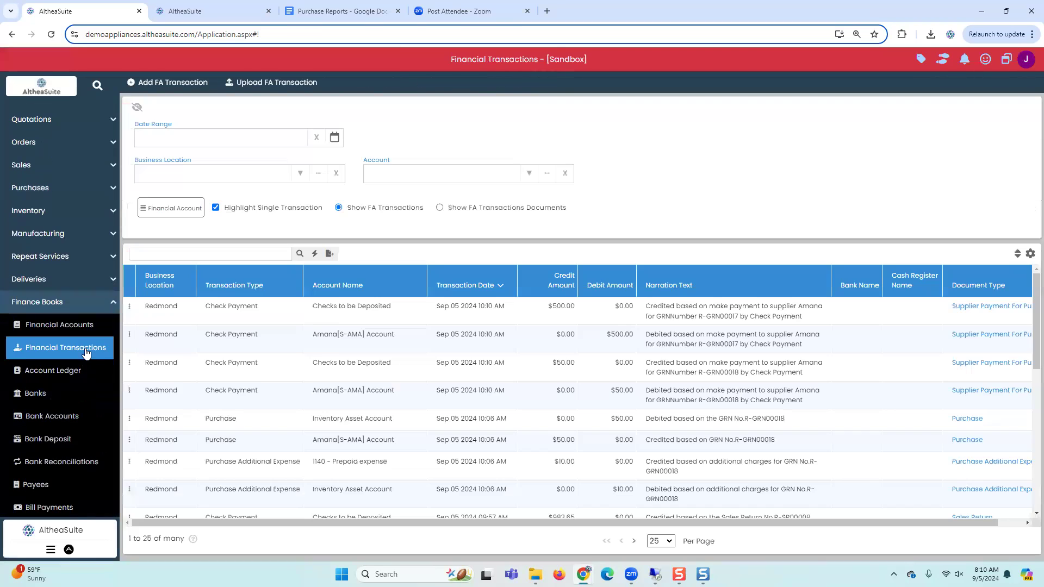
{"action": "left_click", "coordinate": [318, 317]}
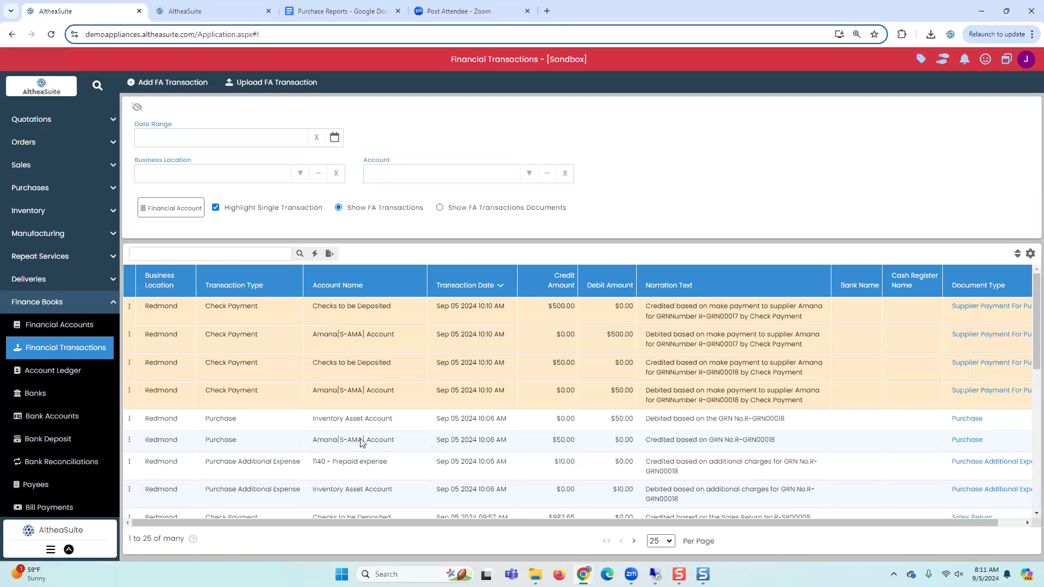
Highlight the R-GRN00018 purchase and additional expense entries for review, and return to the Amana check payment entries
{"action": "left_click", "coordinate": [398, 422]}
{"action": "scroll", "coordinate": [398, 423], "scroll_direction": "down", "scroll_amount": 2}
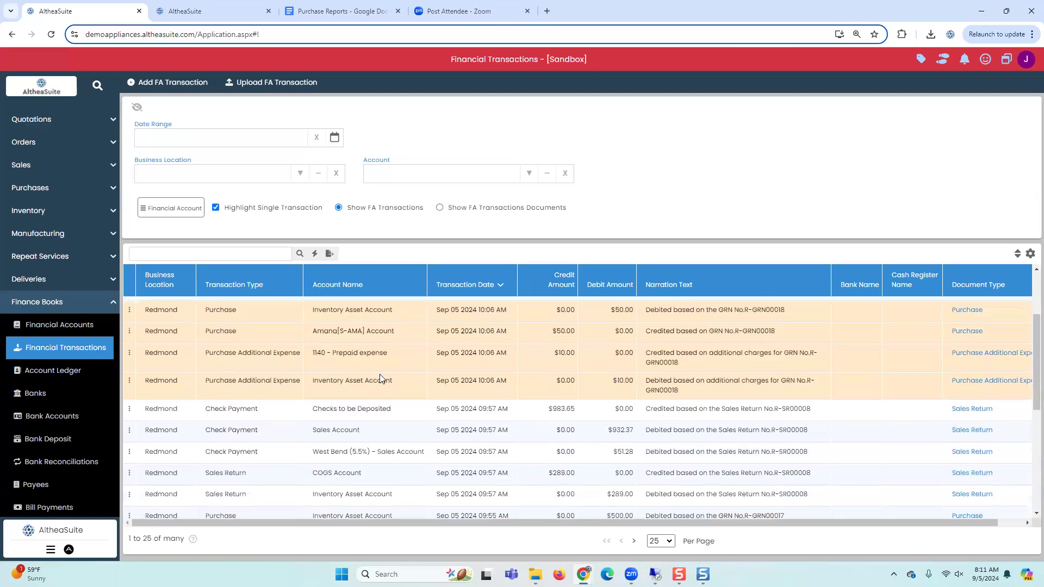
{"action": "scroll", "coordinate": [380, 380], "scroll_direction": "up", "scroll_amount": 1}
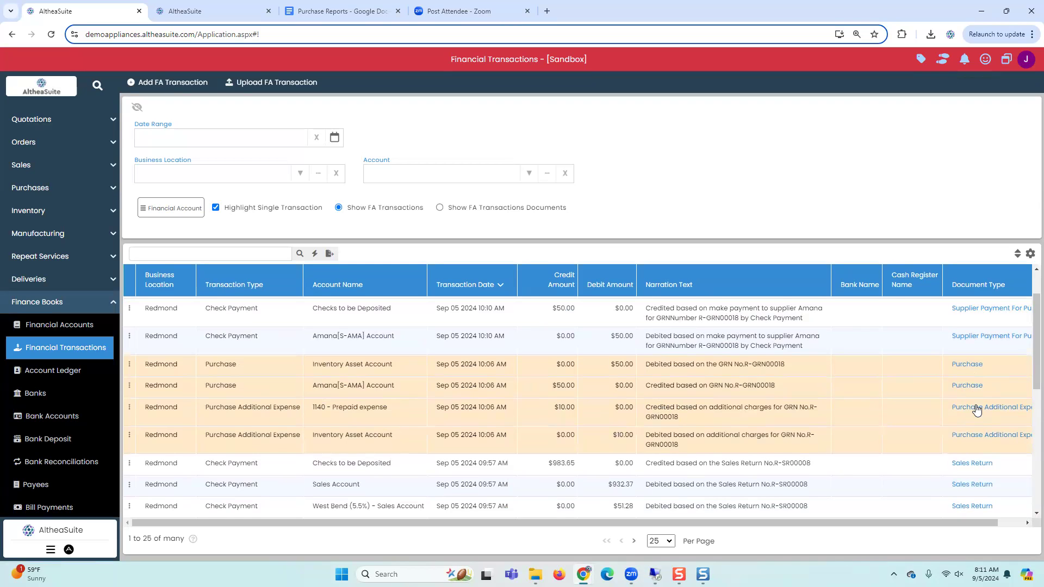
{"action": "scroll", "coordinate": [977, 410], "scroll_direction": "up", "scroll_amount": 1}
{"action": "left_click", "coordinate": [892, 351]}
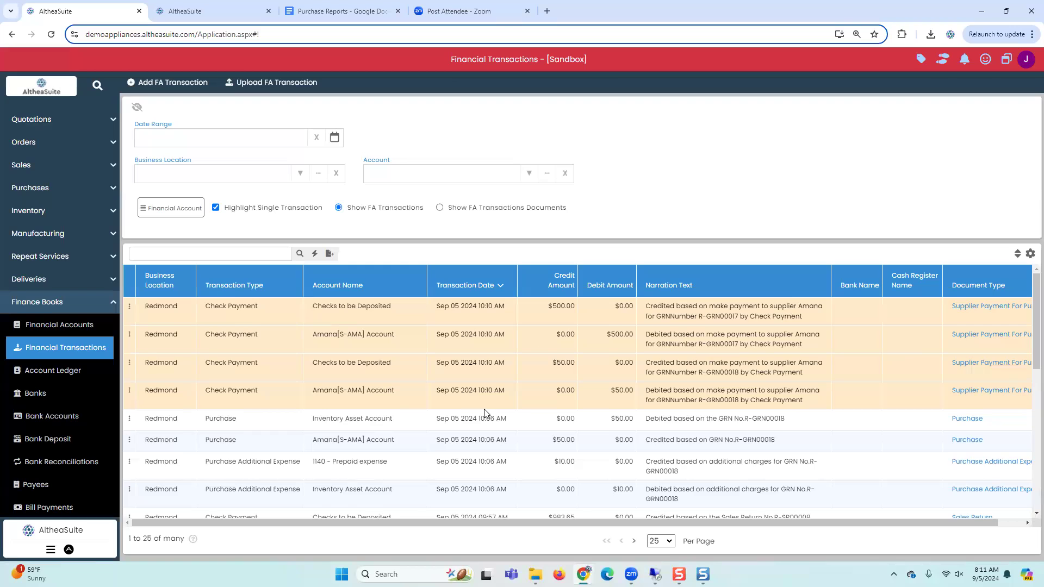
Highlight the entries of sales return R-SR00008 and examine the document types in the transaction list
{"action": "scroll", "coordinate": [485, 414], "scroll_direction": "down", "scroll_amount": 2}
{"action": "left_click", "coordinate": [441, 409]}
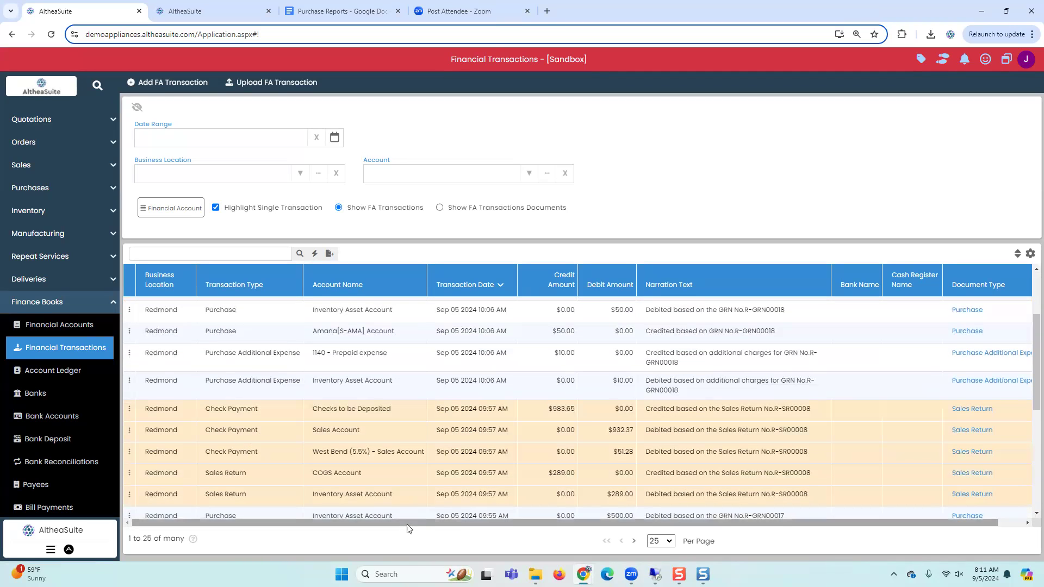
{"action": "left_click_drag", "start_coordinate": [462, 523], "coordinate": [488, 531]}
{"action": "scroll", "coordinate": [545, 465], "scroll_direction": "up", "scroll_amount": 2}
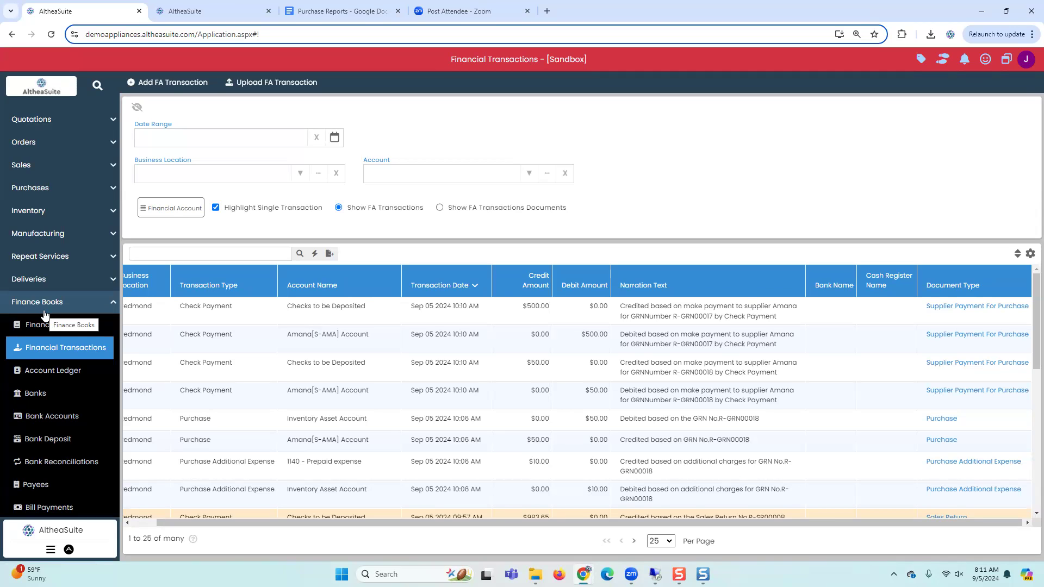
Open the Business Intelligence reports and list those in the Financial category, followed by the Purchase category
{"action": "scroll", "coordinate": [45, 314], "scroll_direction": "down", "scroll_amount": 5}
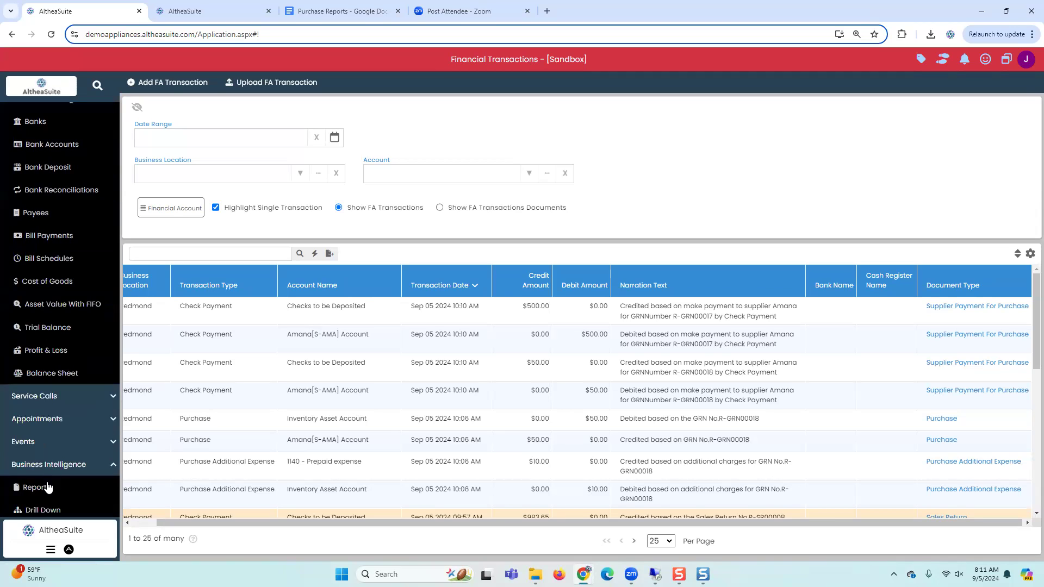
{"action": "left_click", "coordinate": [47, 488]}
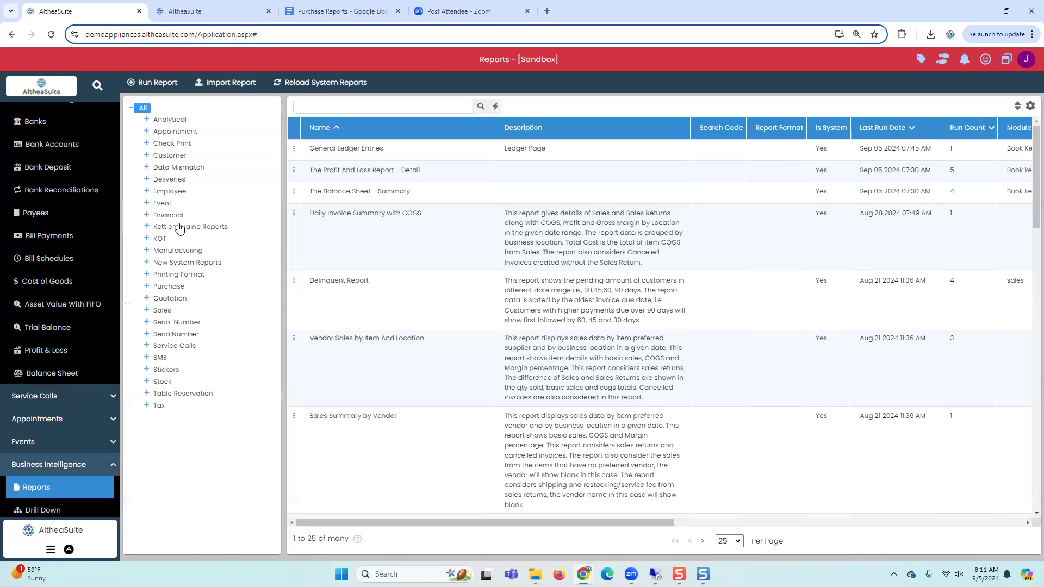
{"action": "left_click", "coordinate": [176, 218]}
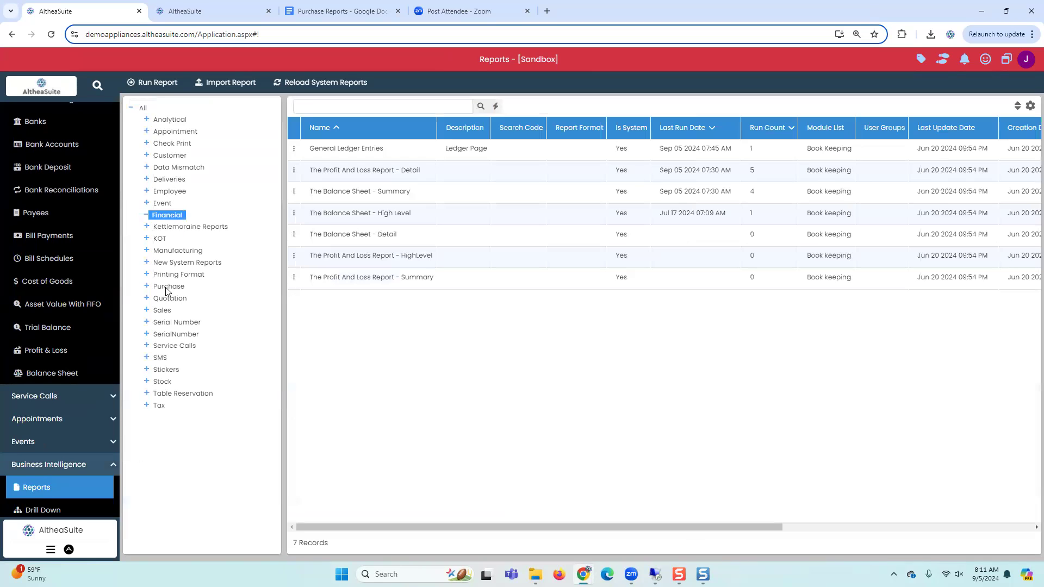
{"action": "left_click", "coordinate": [168, 286]}
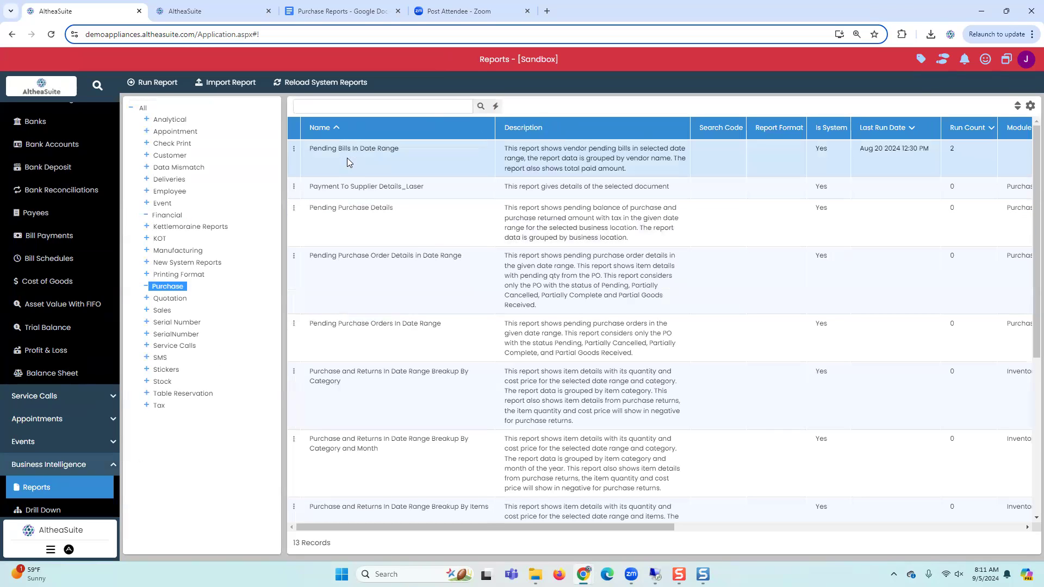
Run the Pending Bills In Date Range report for July 1 to September 30, 2024, across all vendors
{"action": "left_click", "coordinate": [293, 150]}
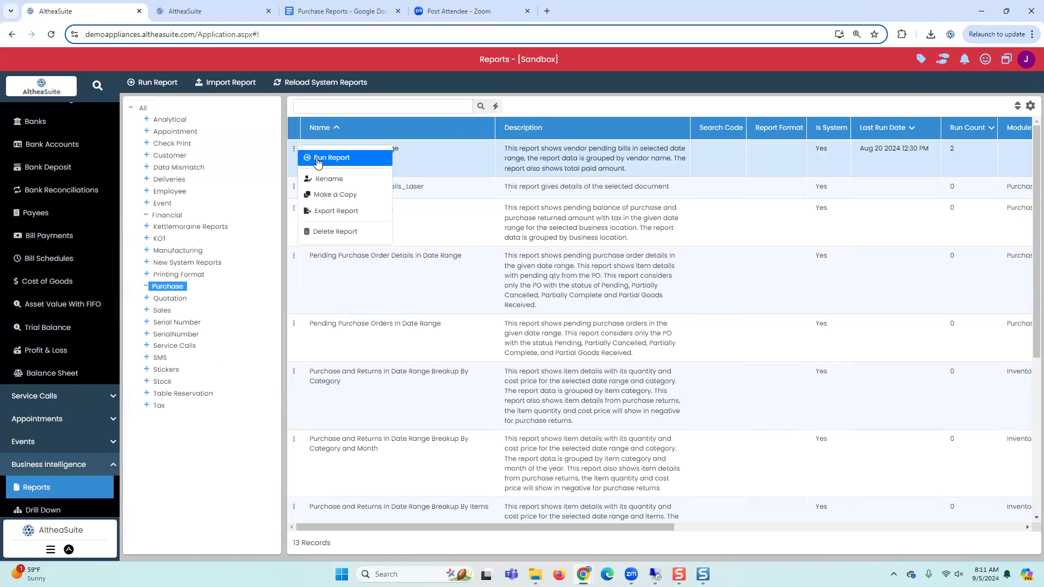
{"action": "left_click", "coordinate": [326, 160]}
{"action": "left_click", "coordinate": [516, 169]}
{"action": "left_click", "coordinate": [483, 198]}
{"action": "left_click", "coordinate": [521, 172]}
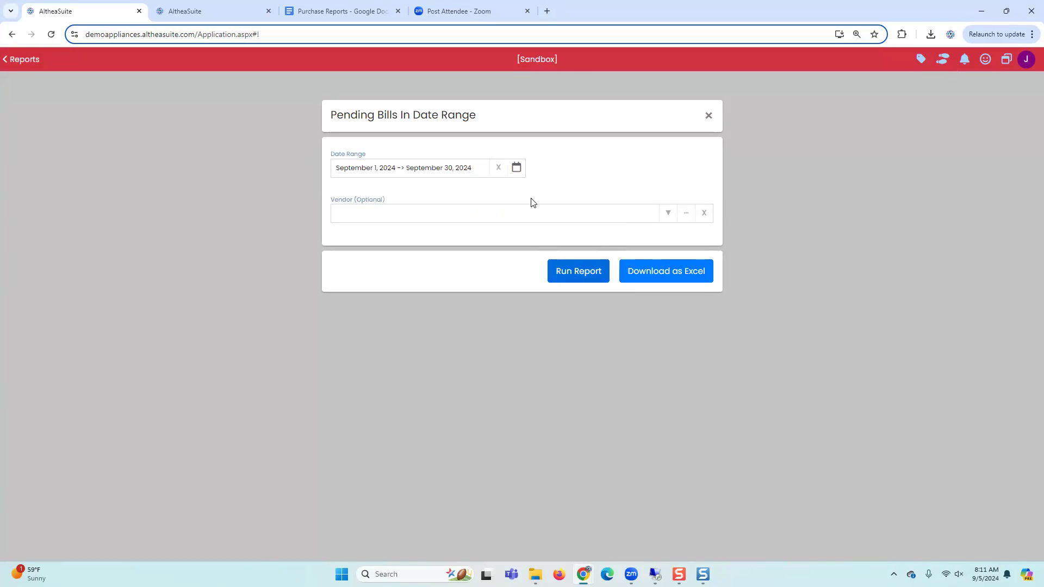
{"action": "left_click", "coordinate": [517, 168]}
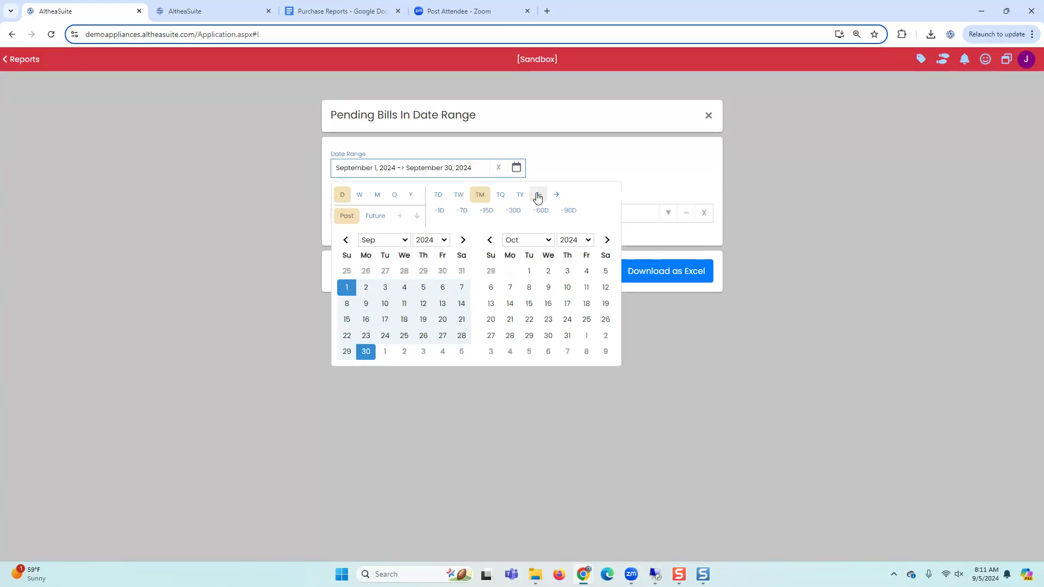
{"action": "left_click", "coordinate": [499, 197]}
{"action": "left_click", "coordinate": [567, 273]}
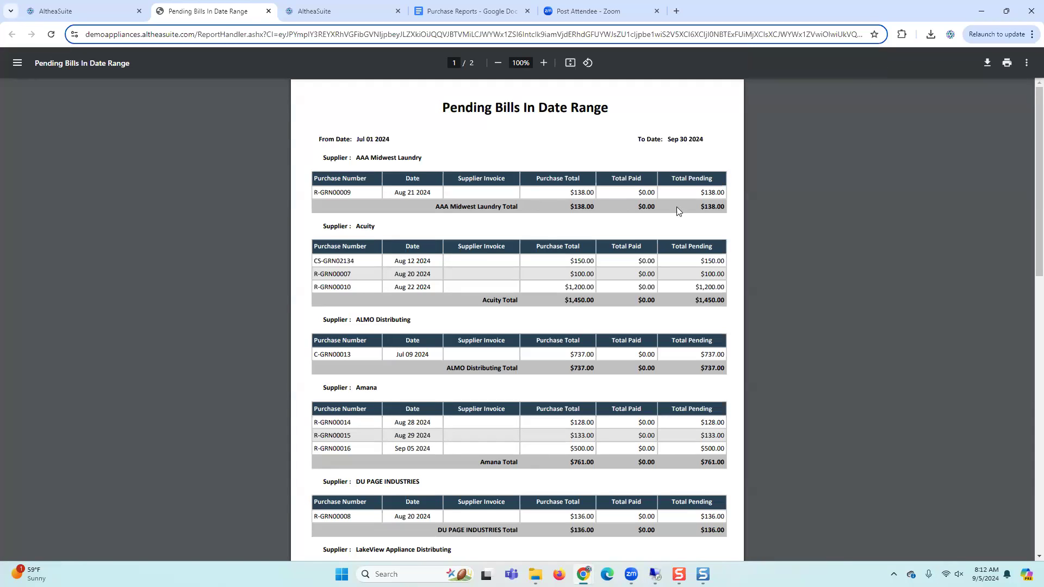
Review the pending bills by supplier through the end of the report, and close the report setup in AltheaSuite
{"action": "scroll", "coordinate": [985, 127], "scroll_direction": "down", "scroll_amount": 1}
{"action": "left_click_drag", "start_coordinate": [1030, 136], "coordinate": [1026, 397]}
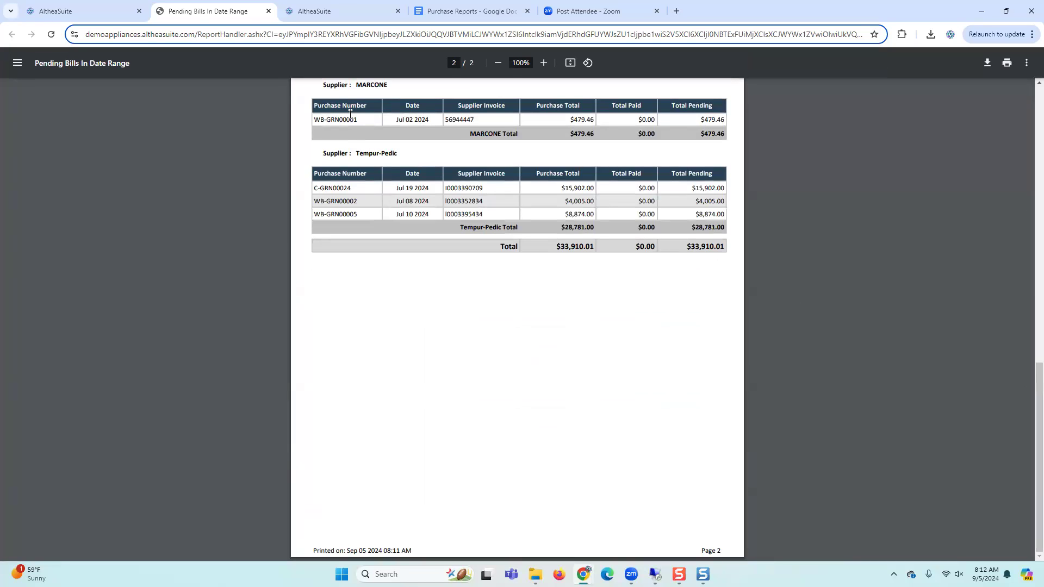
{"action": "left_click", "coordinate": [64, 14]}
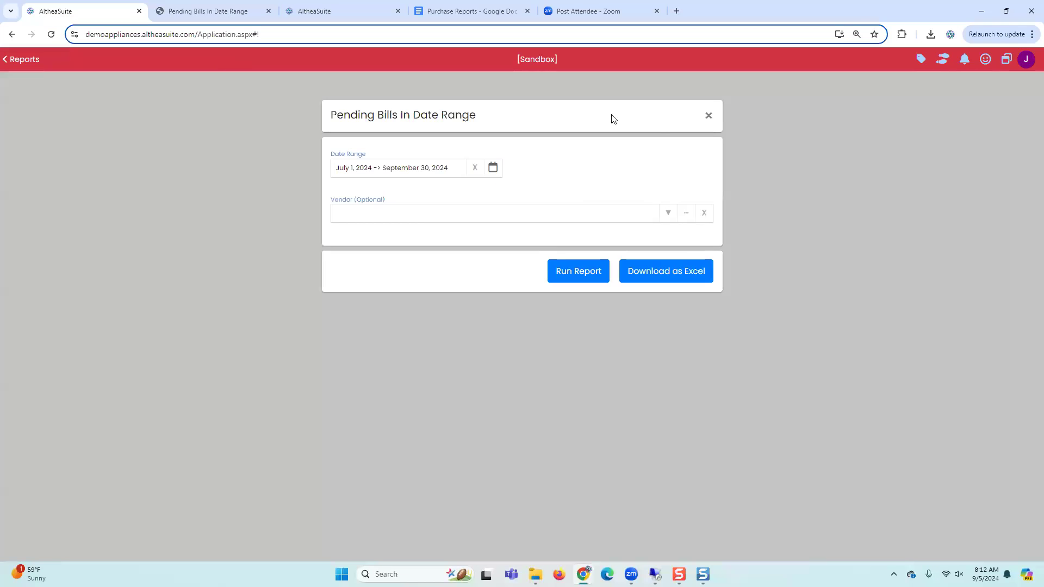
{"action": "left_click", "coordinate": [710, 116]}
Open the Finance Books payees, rename the payee Electricity to "Electricity - PSEG", and save the change
{"action": "scroll", "coordinate": [97, 344], "scroll_direction": "down", "scroll_amount": 2}
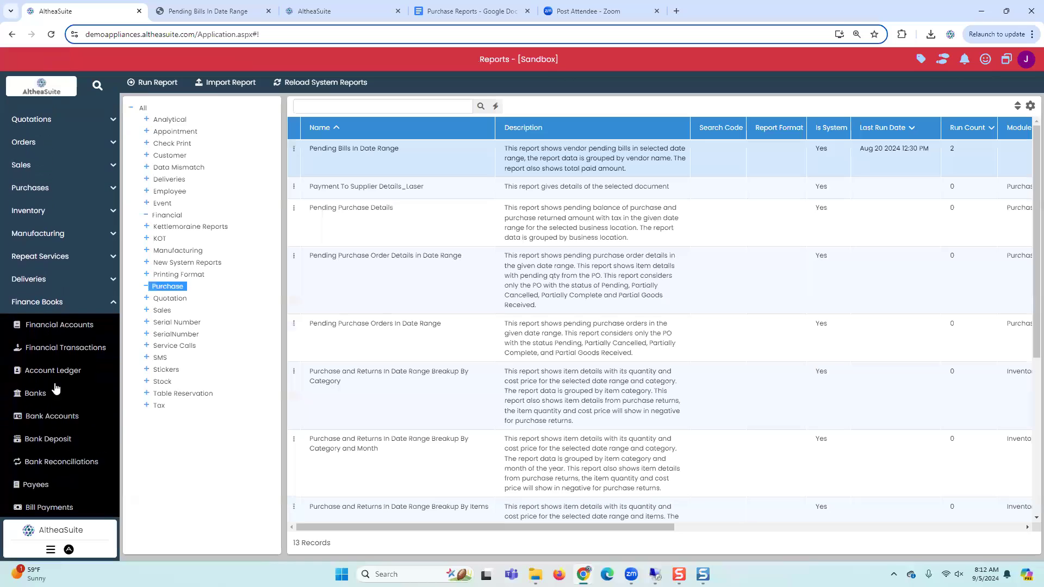
{"action": "scroll", "coordinate": [51, 432], "scroll_direction": "down", "scroll_amount": 1}
{"action": "left_click", "coordinate": [51, 431]}
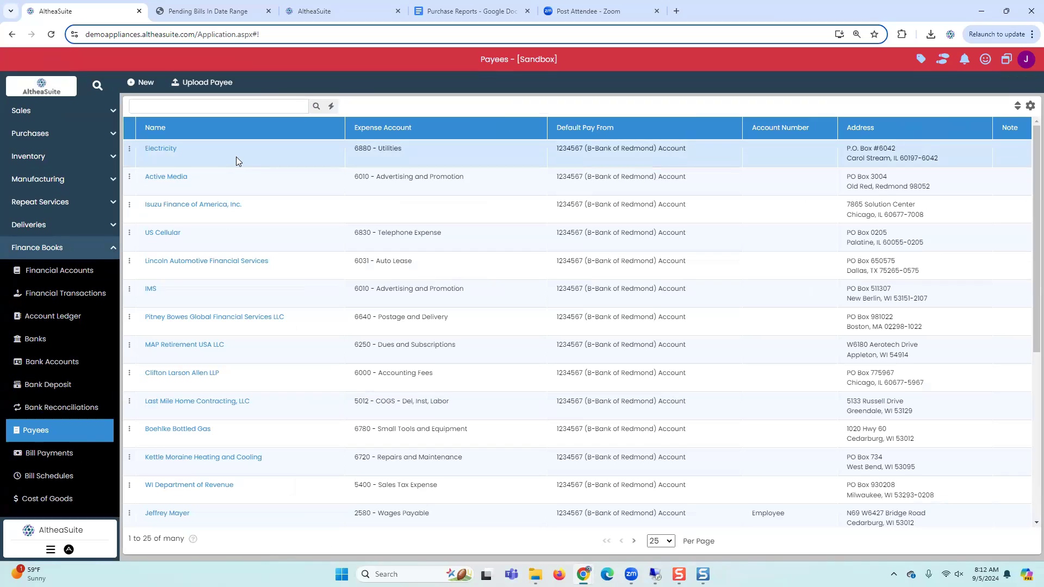
{"action": "left_click", "coordinate": [129, 148]}
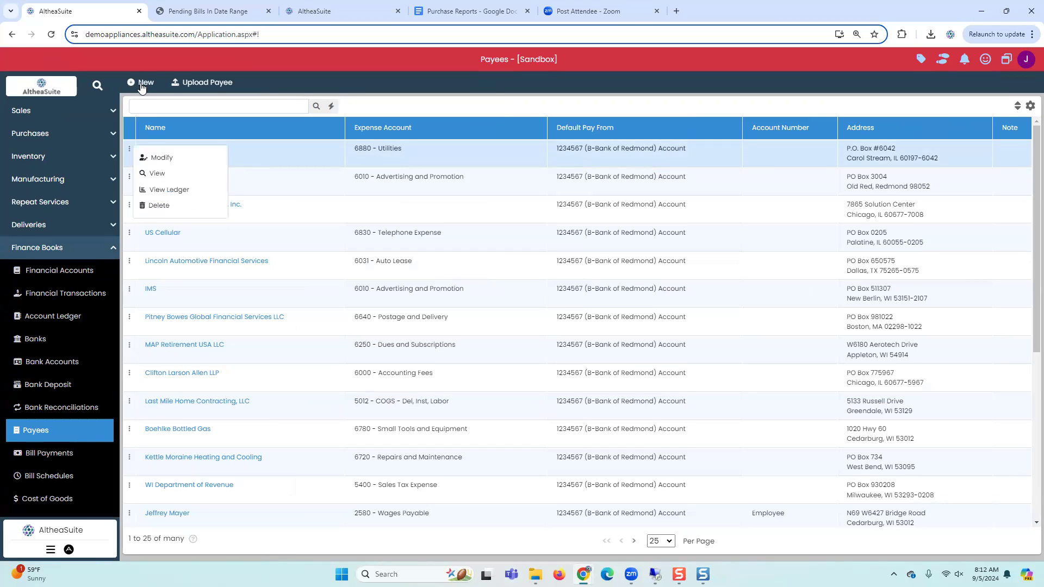
{"action": "left_click", "coordinate": [162, 157]}
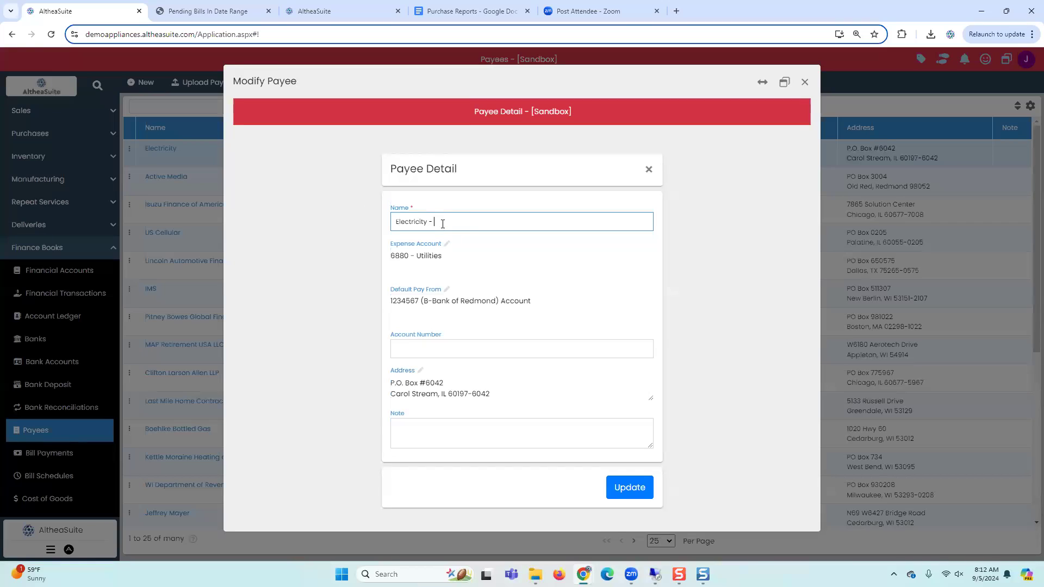
{"action": "type", "text": "- PSEG"}
{"action": "left_click", "coordinate": [555, 260]}
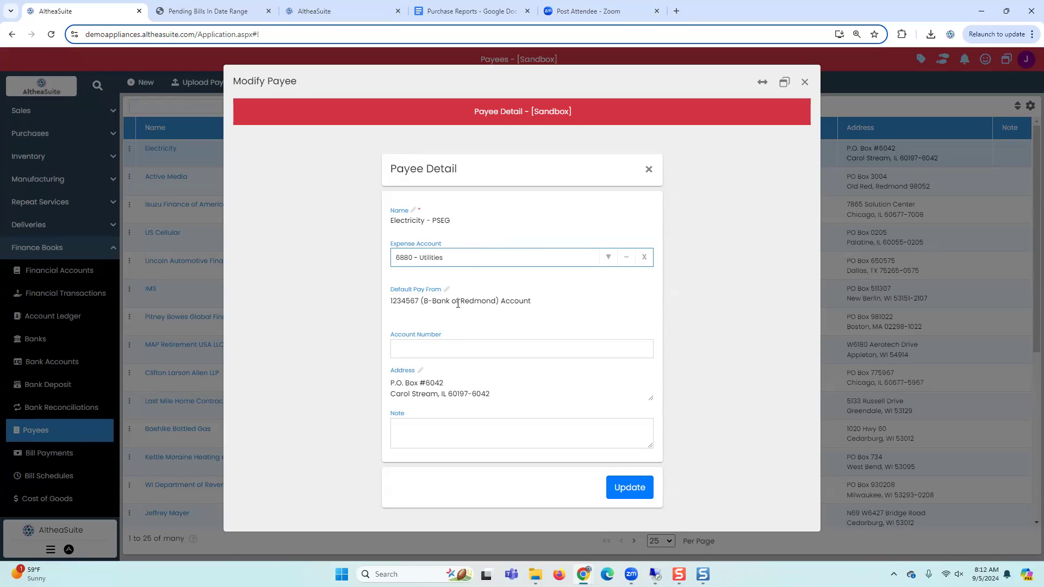
{"action": "left_click", "coordinate": [630, 489]}
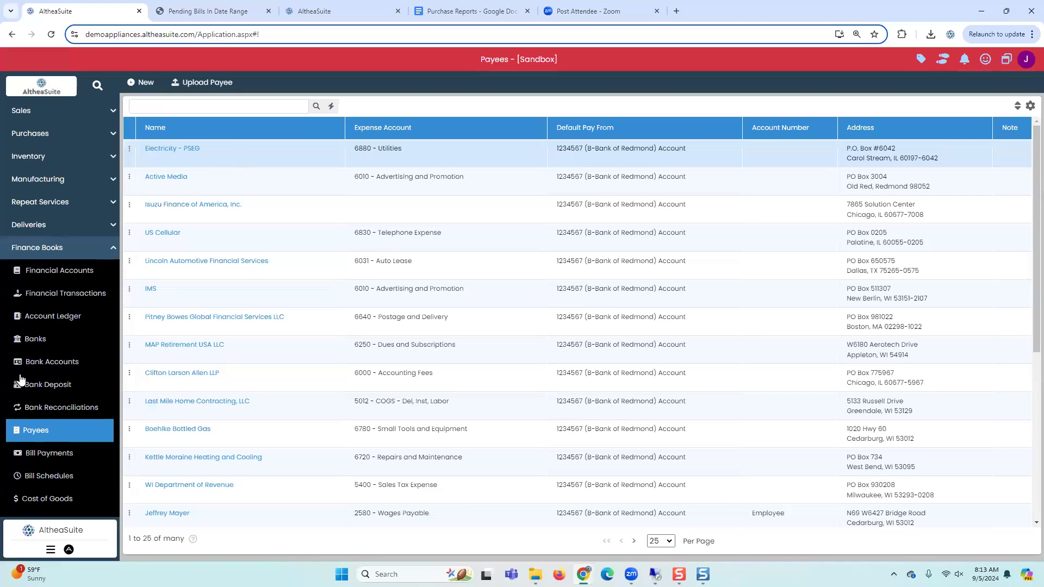
Start a new bill payment in Finance Books with Electricity - PSEG as the payee
{"action": "scroll", "coordinate": [25, 383], "scroll_direction": "down", "scroll_amount": 1}
{"action": "left_click", "coordinate": [43, 405]}
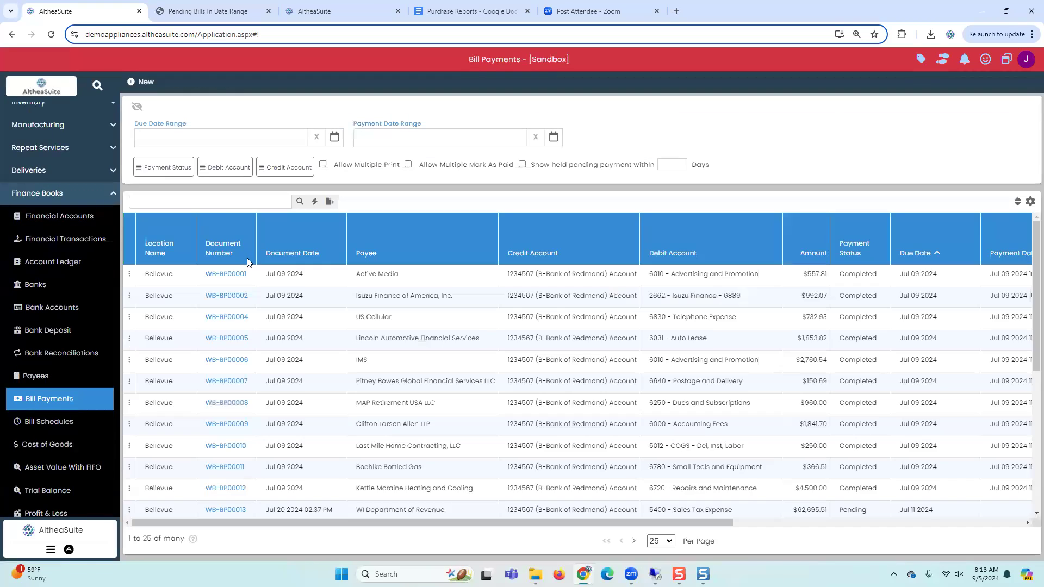
{"action": "left_click", "coordinate": [143, 82]}
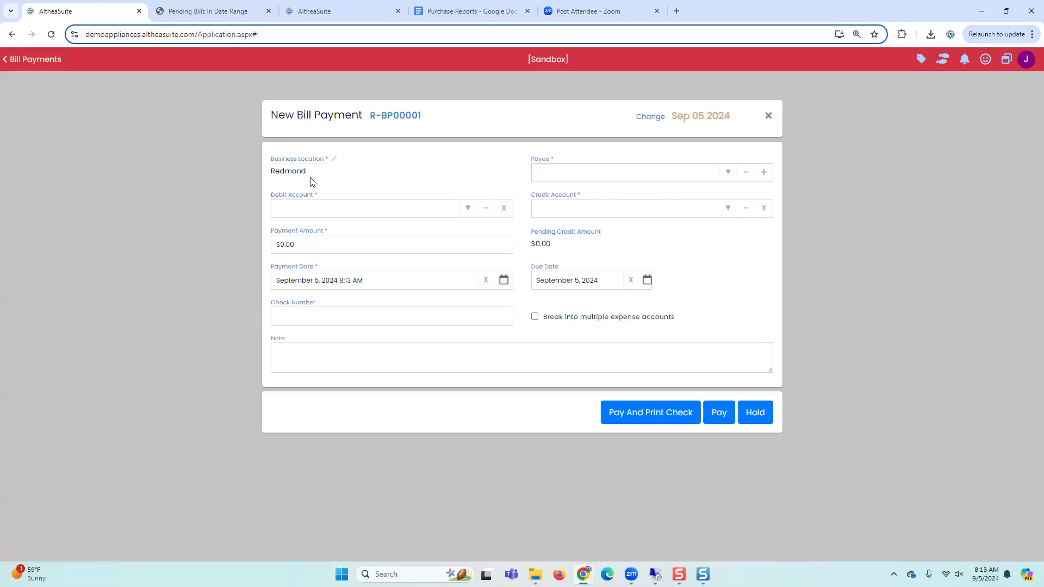
{"action": "left_click", "coordinate": [728, 172]}
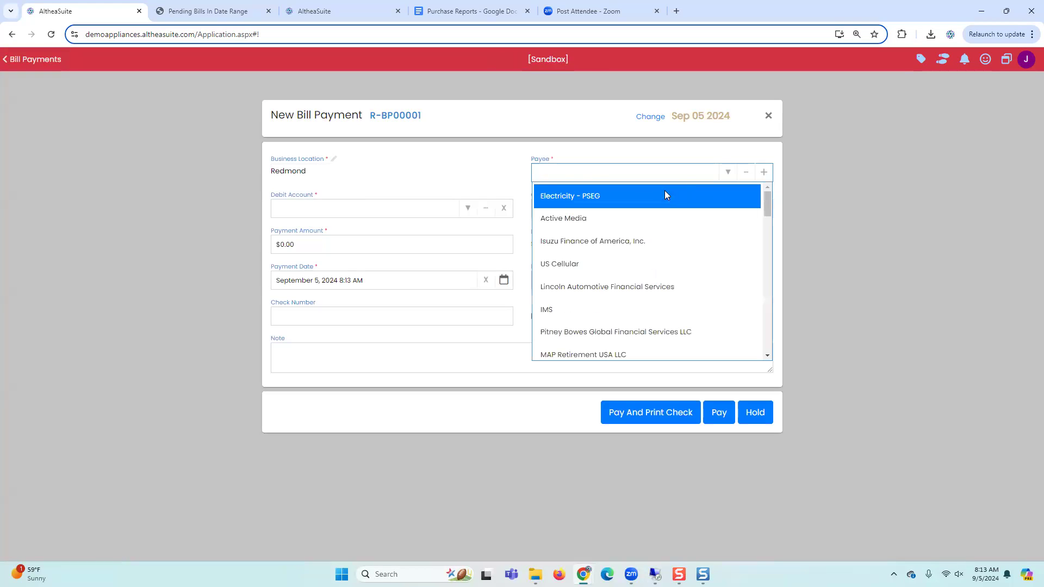
{"action": "left_click", "coordinate": [666, 195]}
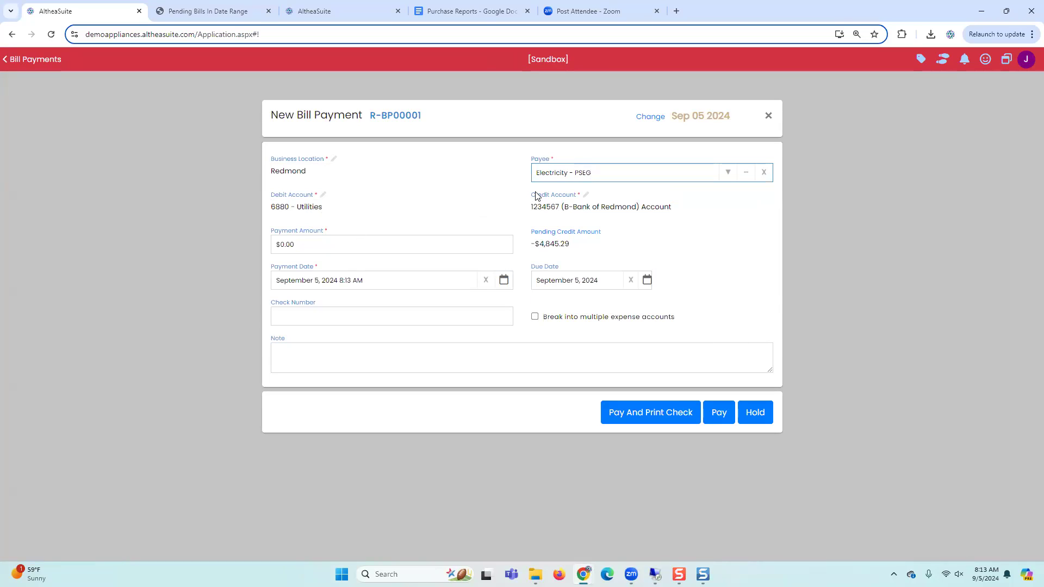
Check the bill payment's debit and credit accounts, and set its due date to September 6, 2024
{"action": "left_click", "coordinate": [399, 212]}
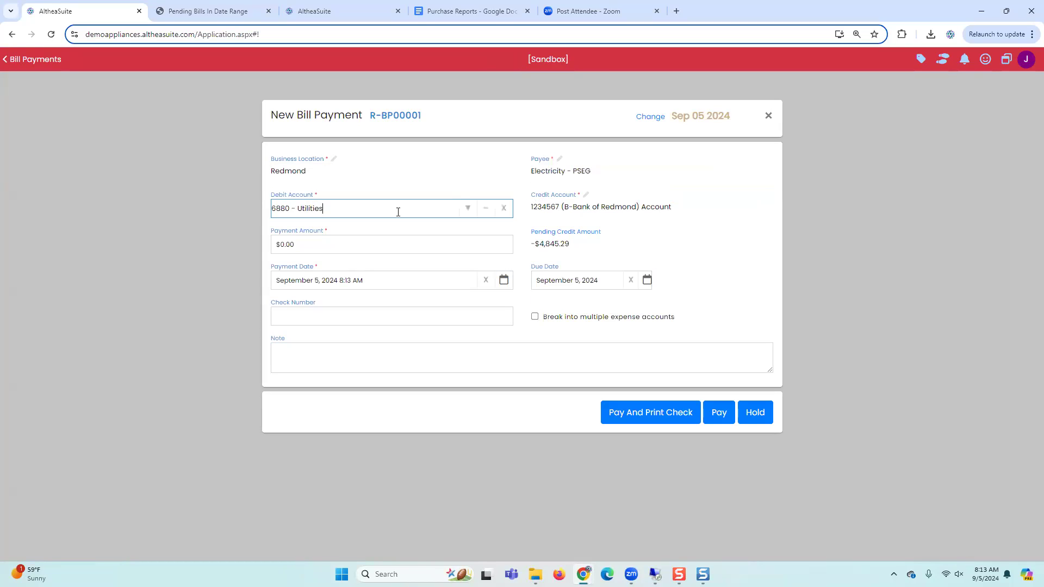
{"action": "left_click", "coordinate": [555, 206]}
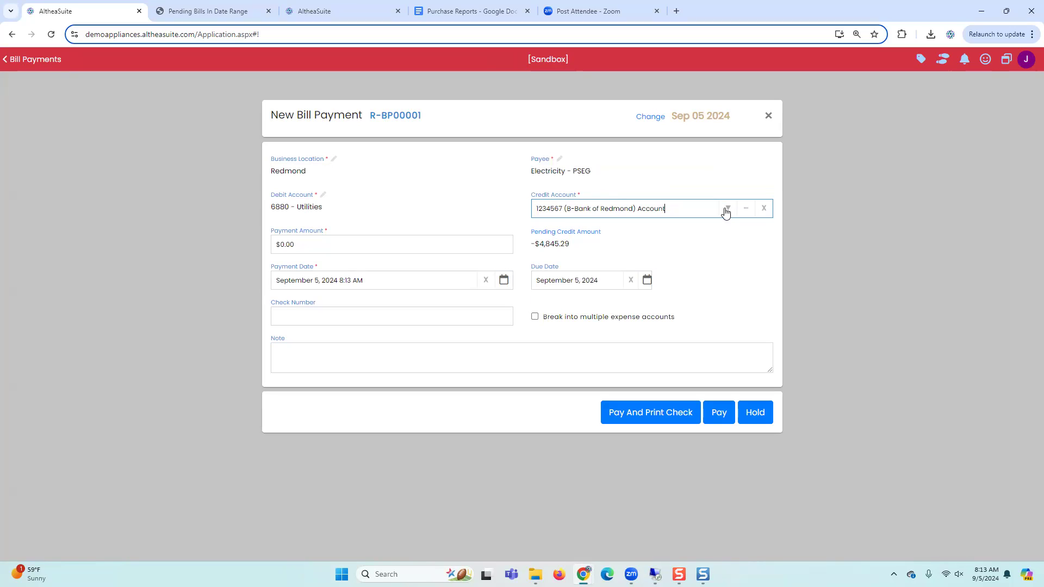
{"action": "left_click", "coordinate": [648, 281]}
{"action": "left_click", "coordinate": [642, 355]}
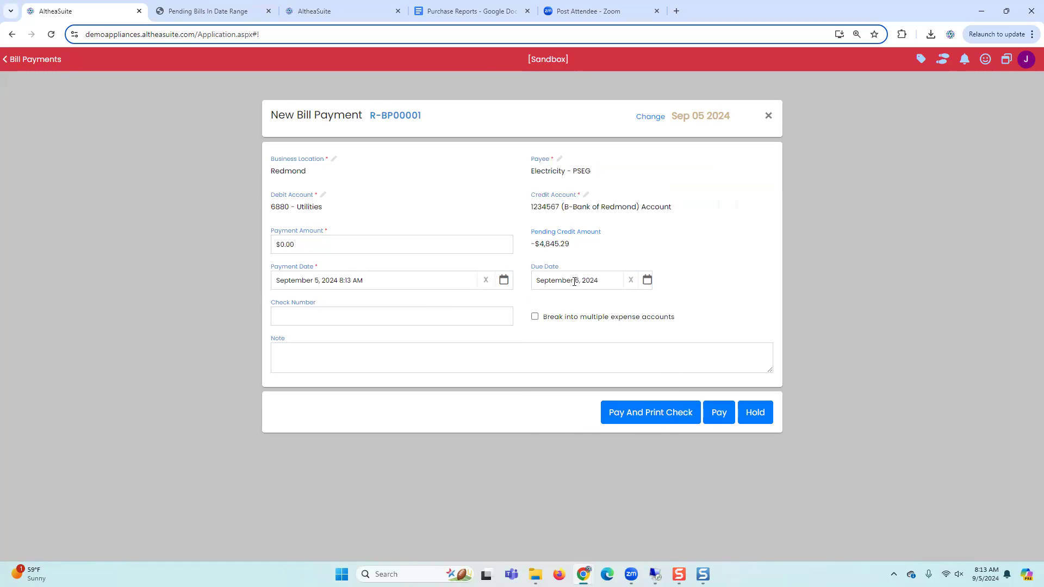
Set the bill payment amount to $450 and put the payment on hold
{"action": "left_click", "coordinate": [371, 248]}
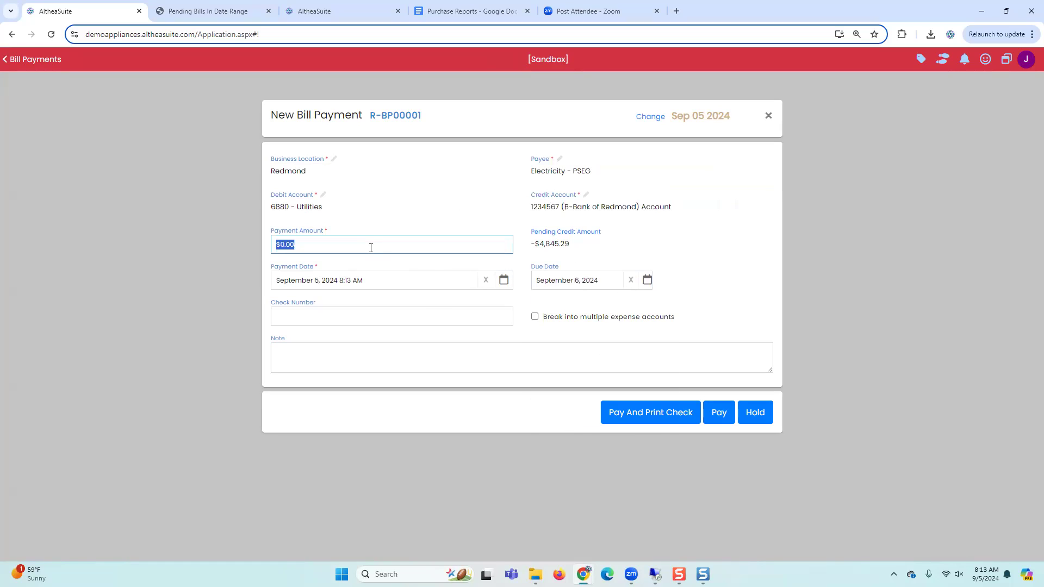
{"action": "type", "text": "450"}
{"action": "left_click", "coordinate": [750, 419]}
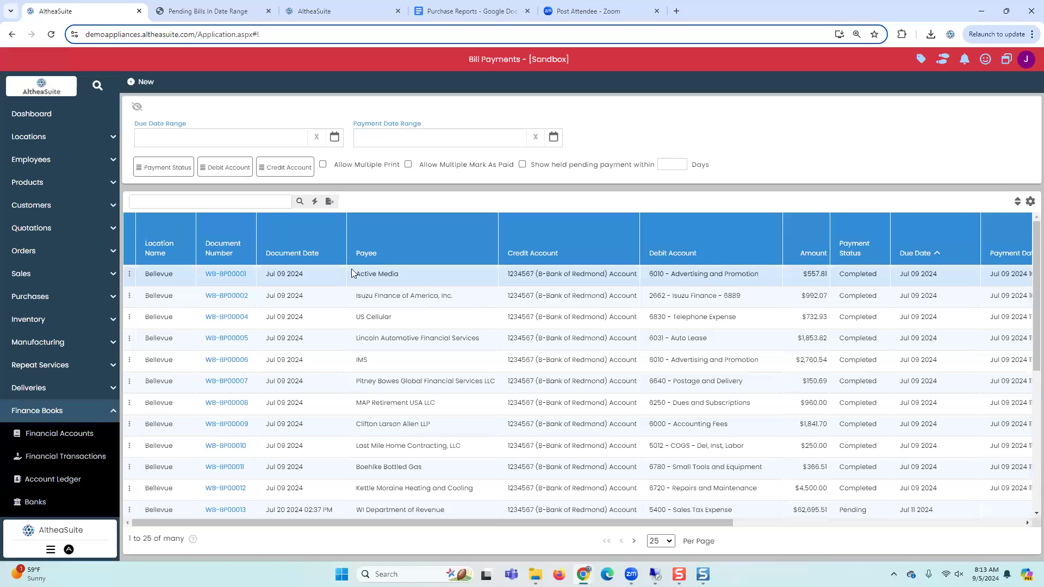
Sort the bill payments by document date, newest first, and look over the list
{"action": "left_click", "coordinate": [296, 251]}
{"action": "left_click", "coordinate": [295, 251]}
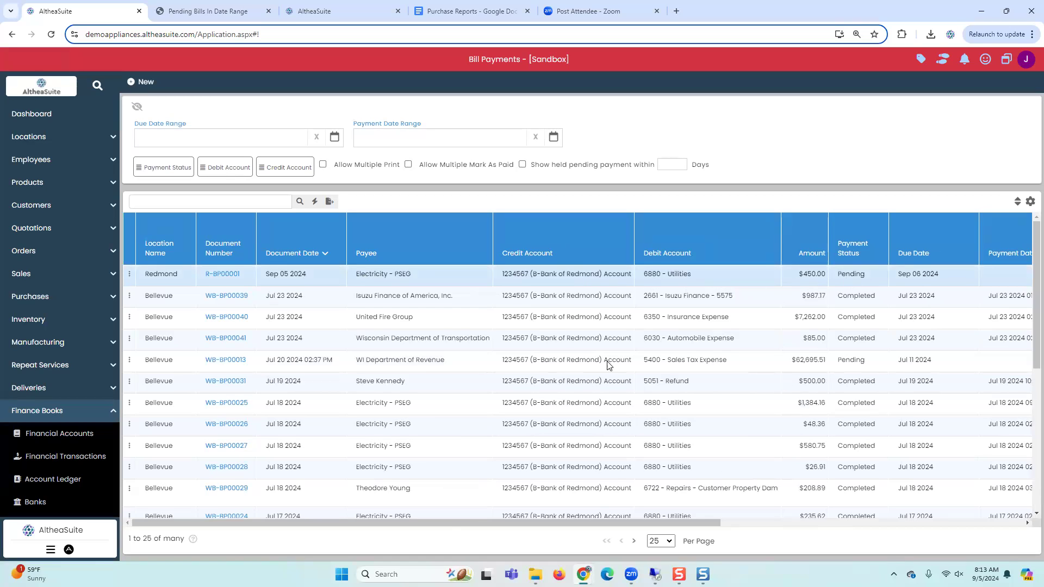
{"action": "left_click_drag", "start_coordinate": [530, 523], "coordinate": [393, 551]}
{"action": "scroll", "coordinate": [39, 489], "scroll_direction": "down", "scroll_amount": 3}
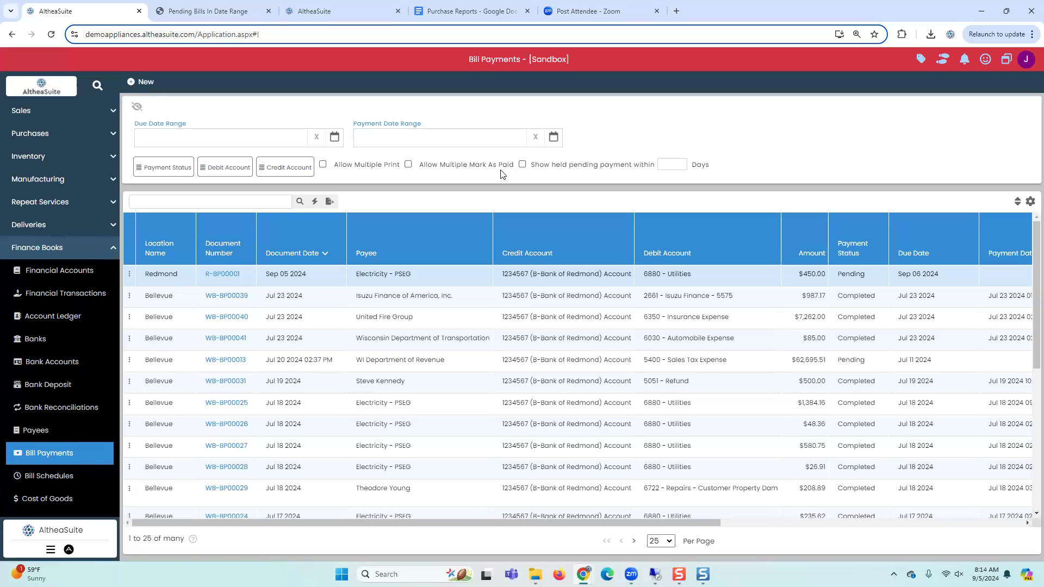
Enable marking multiple payments as paid, select all pending bill payments, and mark them paid with payment date September 5, 2024
{"action": "left_click", "coordinate": [481, 170]}
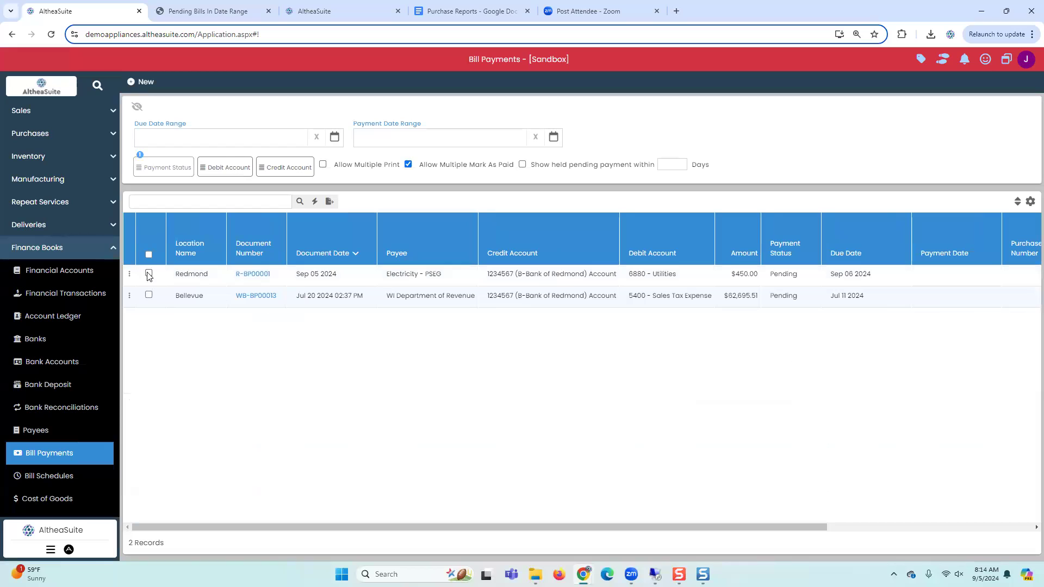
{"action": "left_click", "coordinate": [149, 254]}
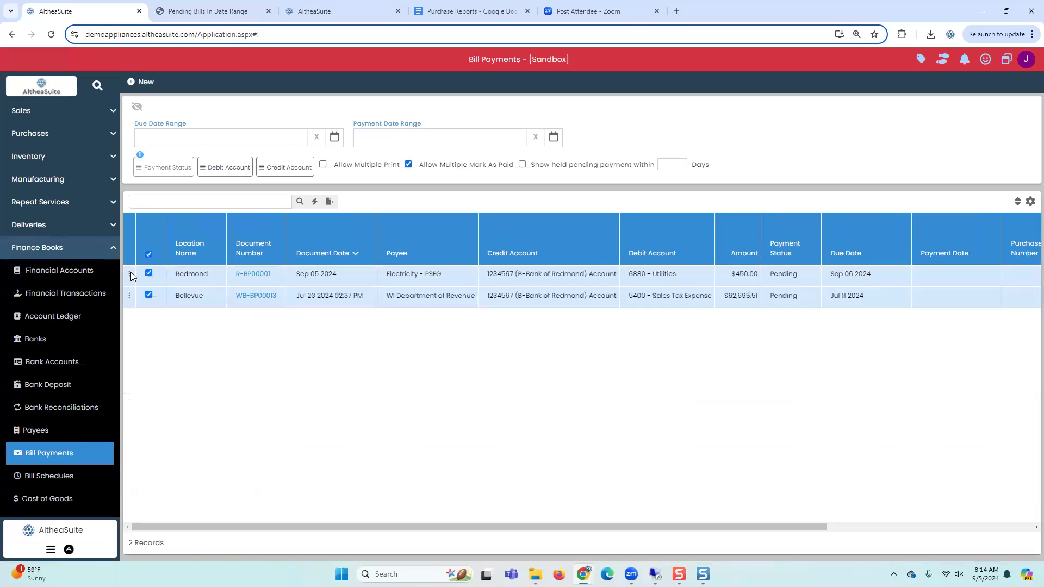
{"action": "left_click", "coordinate": [130, 274]}
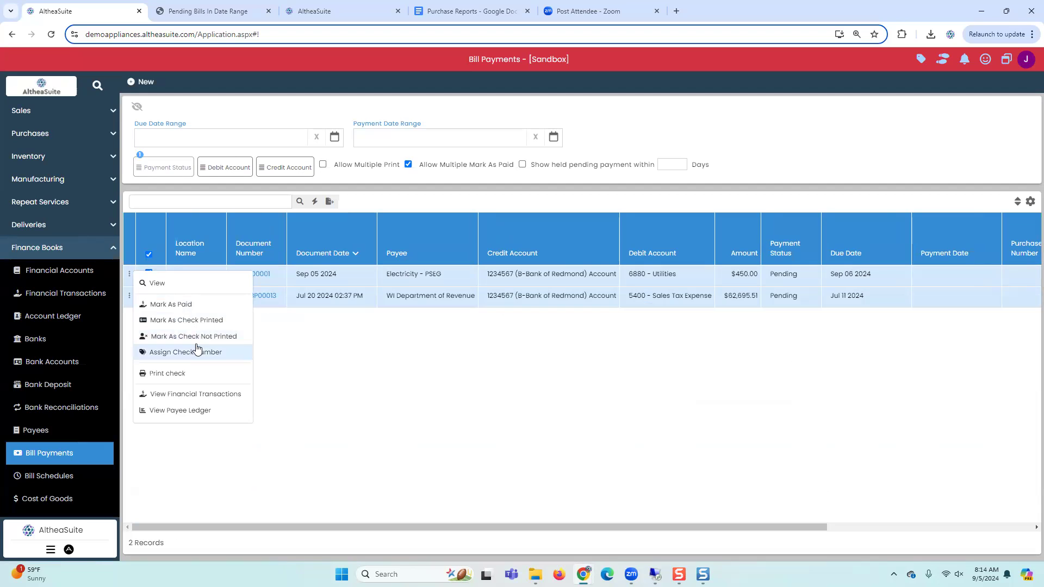
{"action": "left_click", "coordinate": [175, 307]}
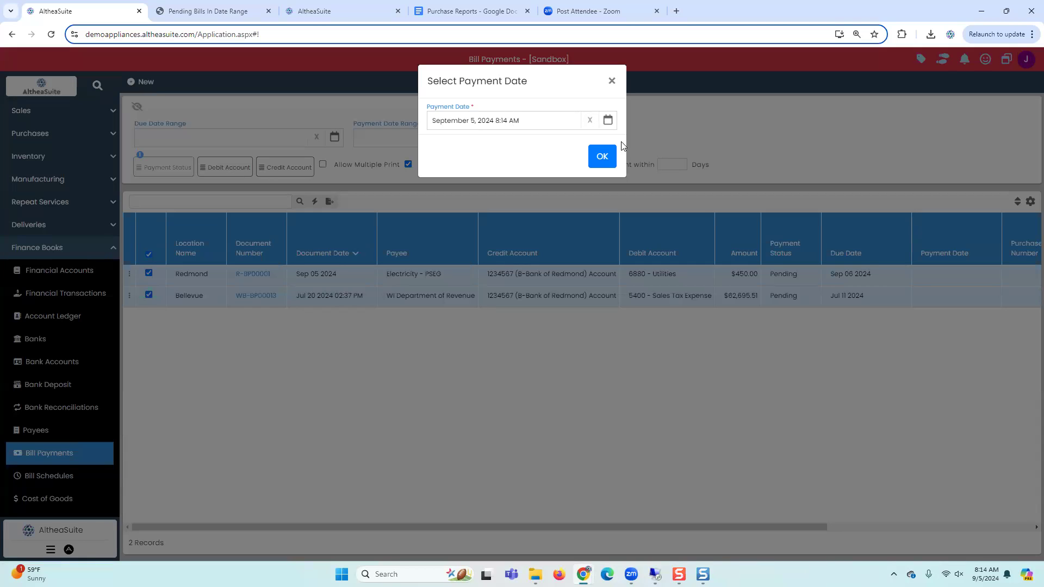
{"action": "left_click", "coordinate": [601, 158]}
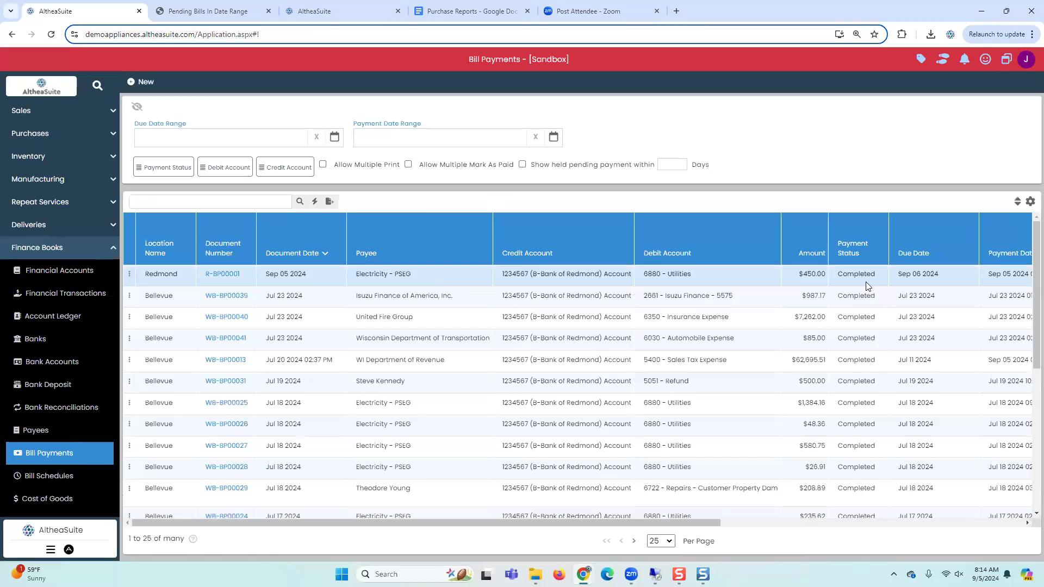
Examine the financial transactions of the September 5 Electricity - PSEG bill payment at full width, and close them
{"action": "left_click", "coordinate": [128, 271]}
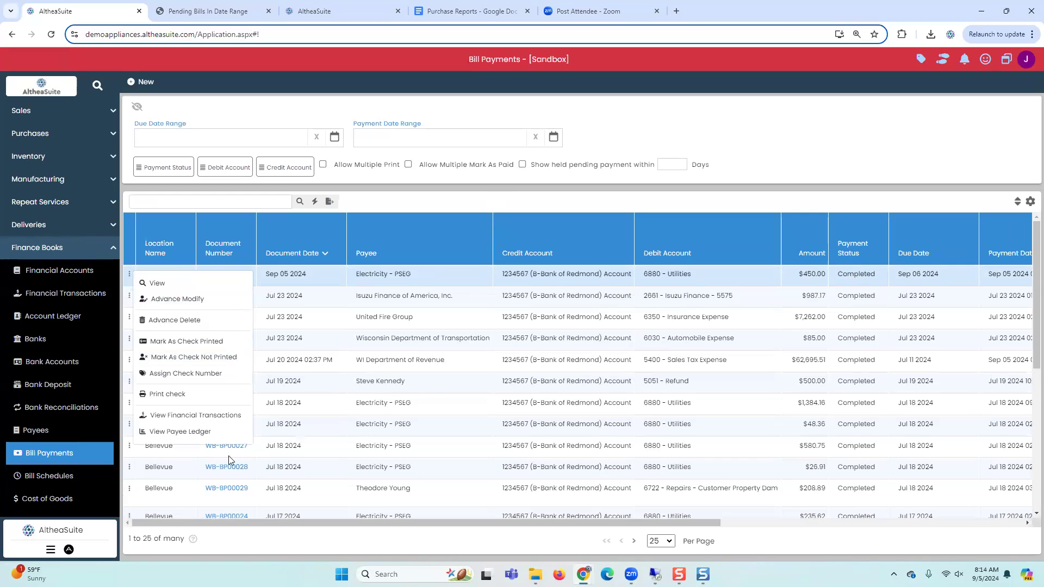
{"action": "left_click", "coordinate": [189, 418]}
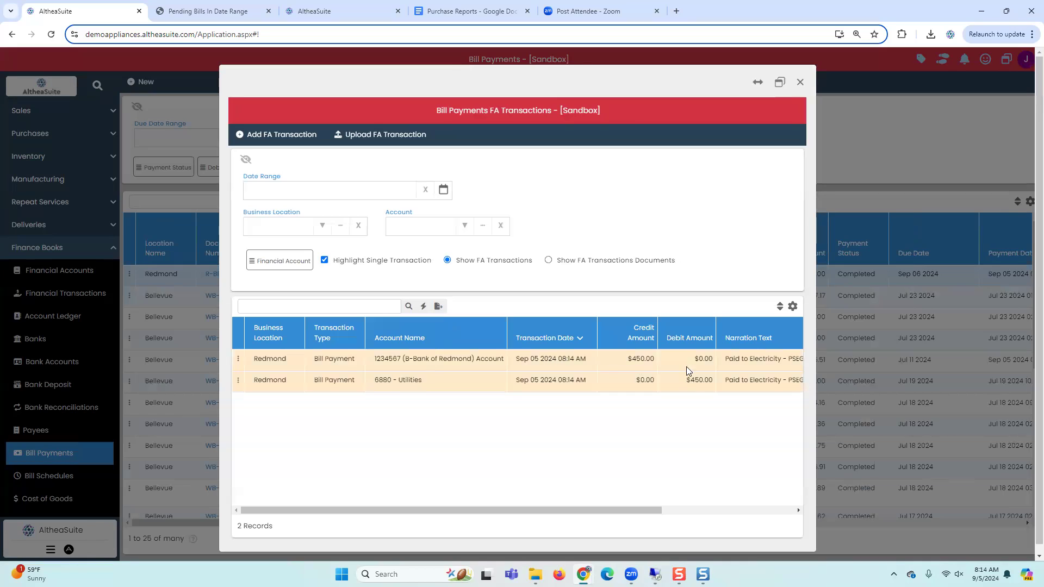
{"action": "left_click", "coordinate": [757, 82]}
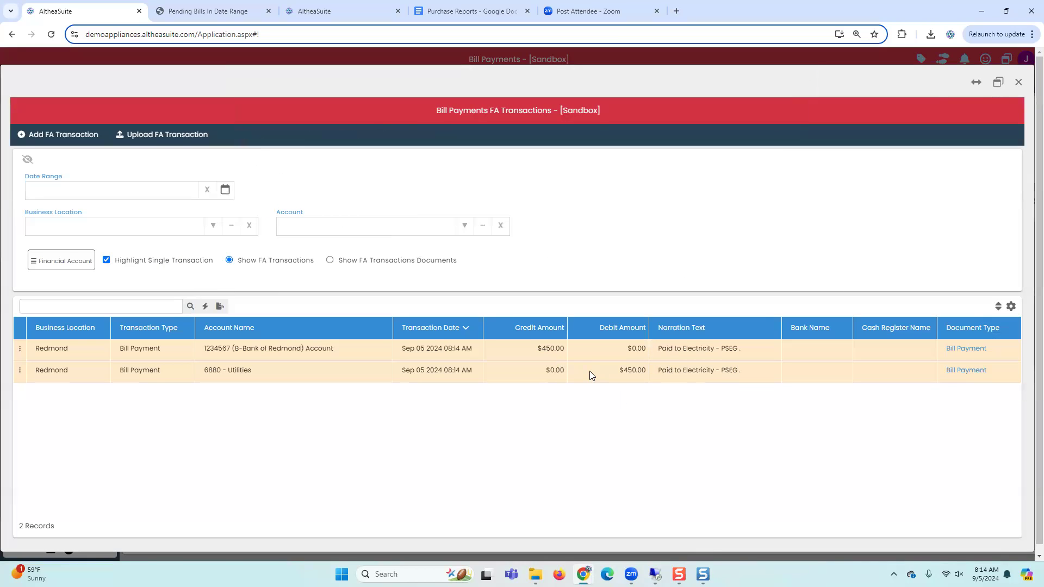
{"action": "left_click", "coordinate": [1019, 83]}
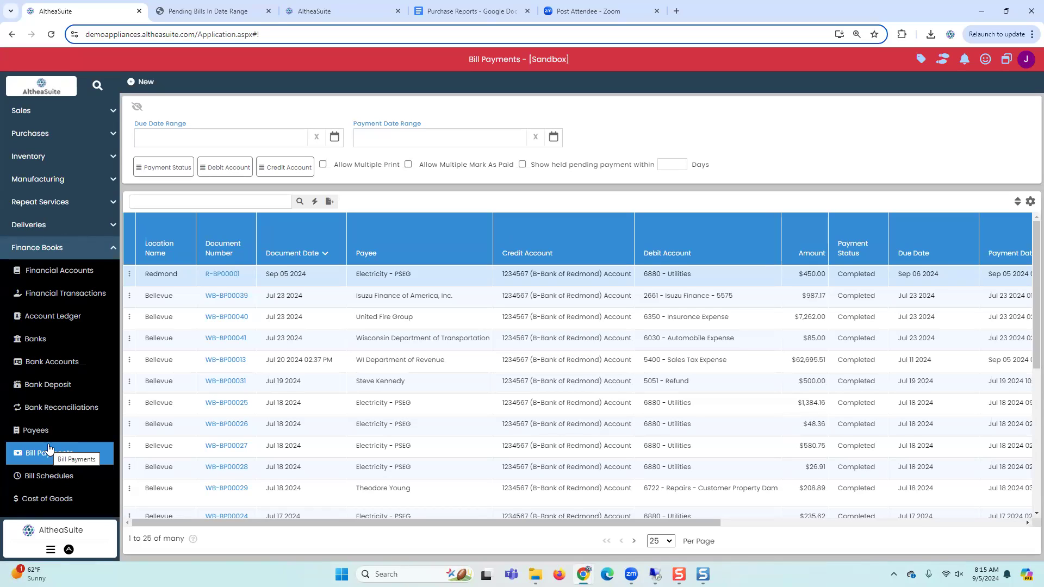
Look through the Finance Books section, viewing the existing bank deposits and the list of banks
{"action": "scroll", "coordinate": [50, 234], "scroll_direction": "up", "scroll_amount": 1}
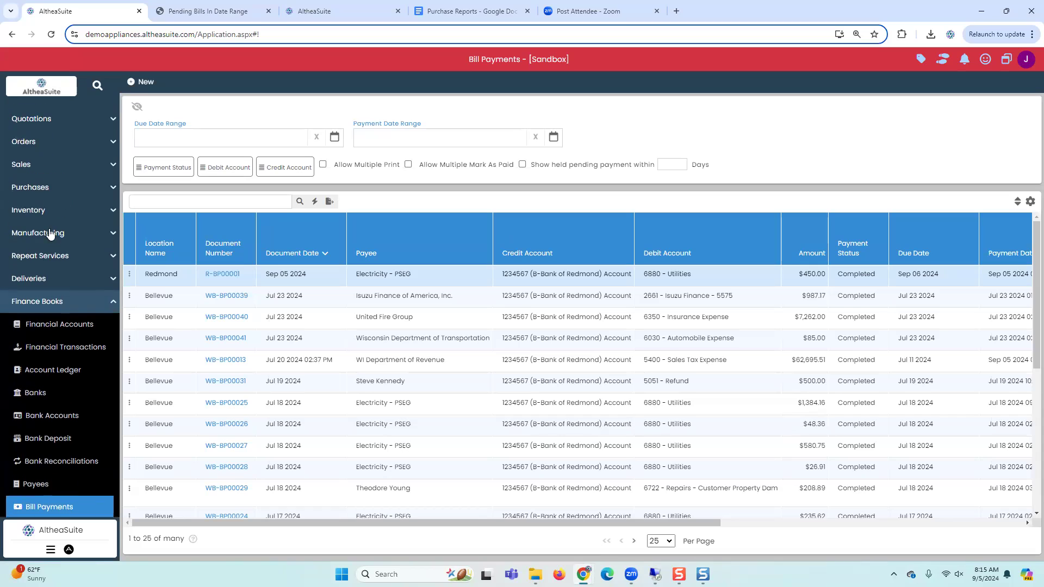
{"action": "scroll", "coordinate": [52, 349], "scroll_direction": "down", "scroll_amount": 2}
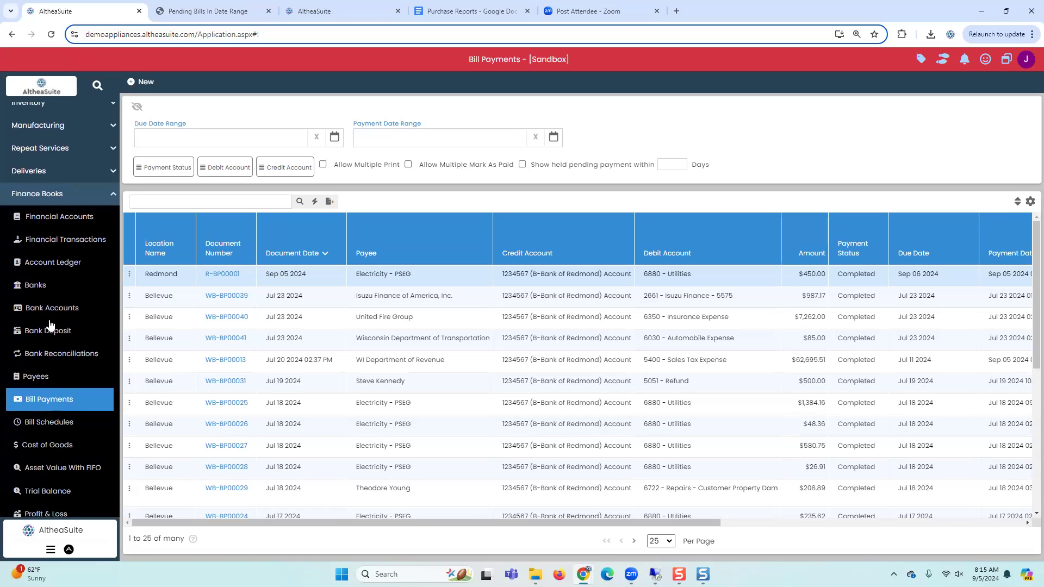
{"action": "scroll", "coordinate": [49, 326], "scroll_direction": "up", "scroll_amount": 1}
{"action": "left_click", "coordinate": [44, 244]}
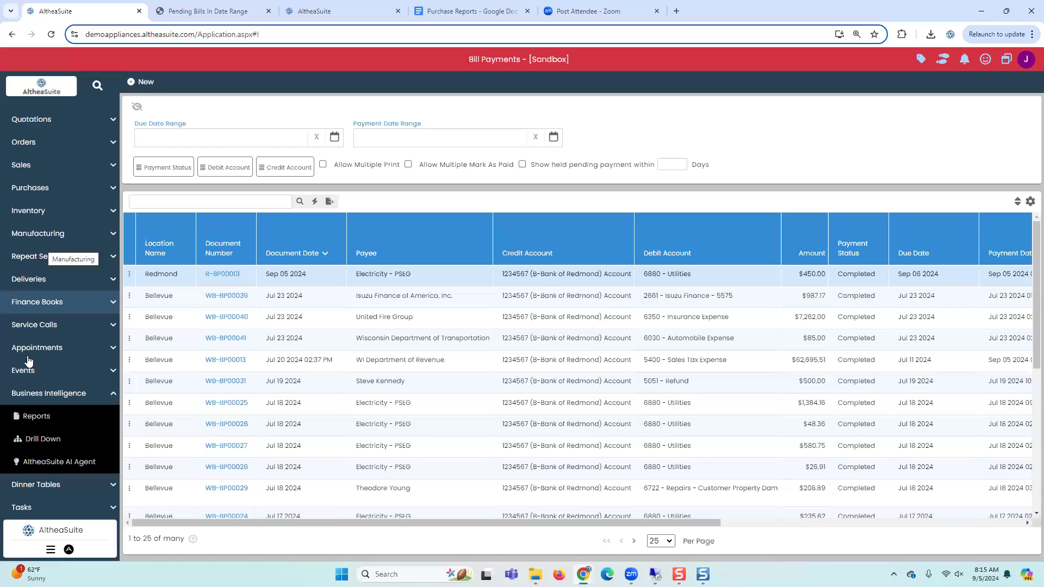
{"action": "left_click", "coordinate": [65, 303]}
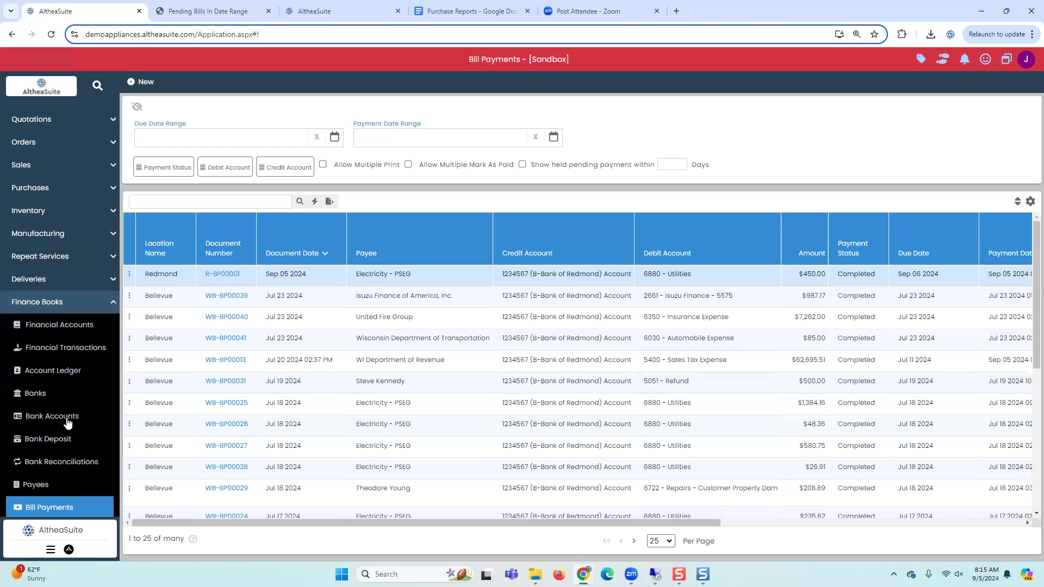
{"action": "left_click", "coordinate": [60, 441]}
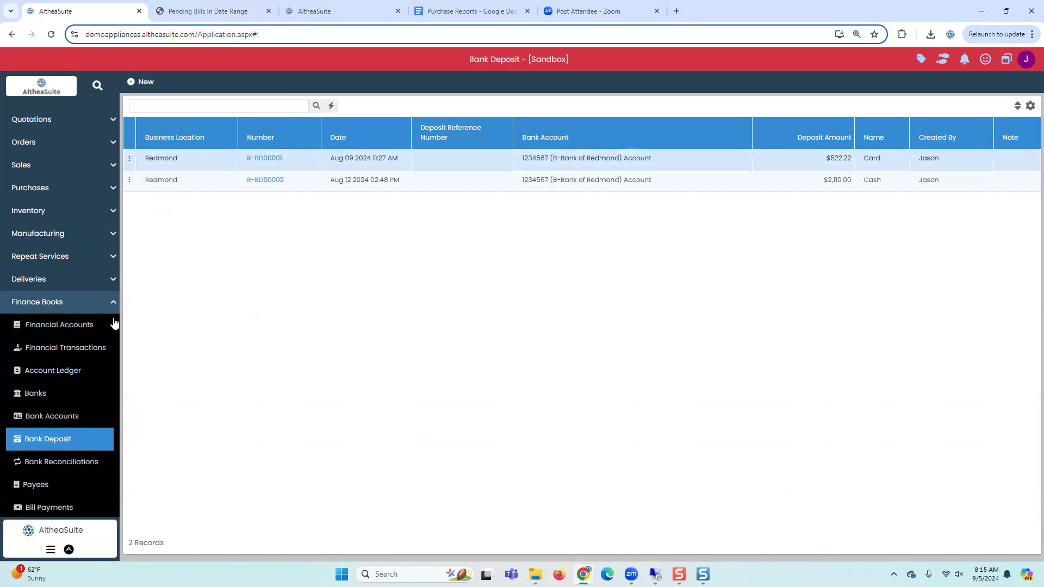
{"action": "left_click", "coordinate": [39, 395]}
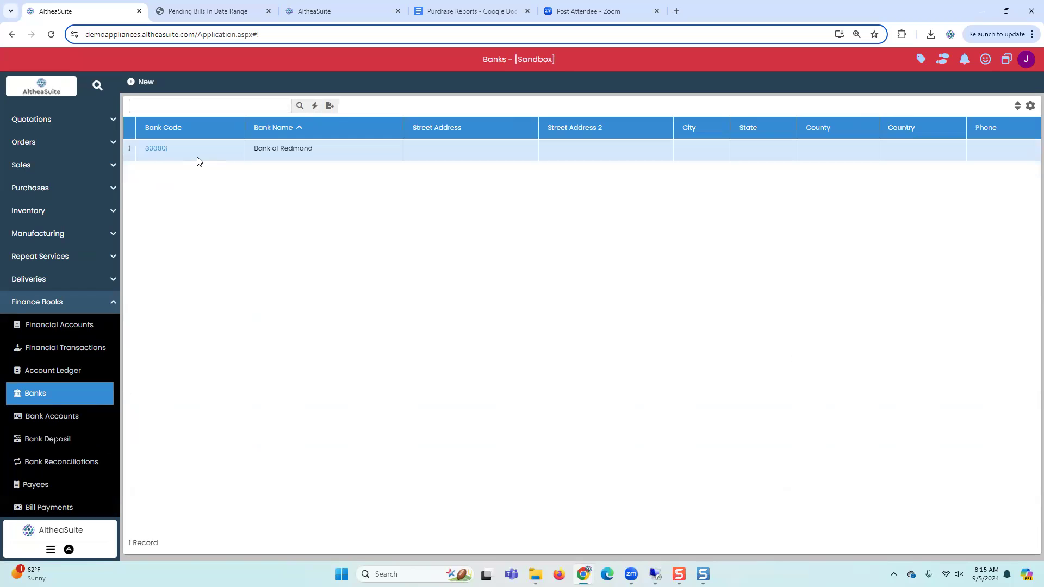
Start a new bank deposit with deposit reference number 45667 and the Bank of Redmond account as the account to debit
{"action": "left_click", "coordinate": [52, 443]}
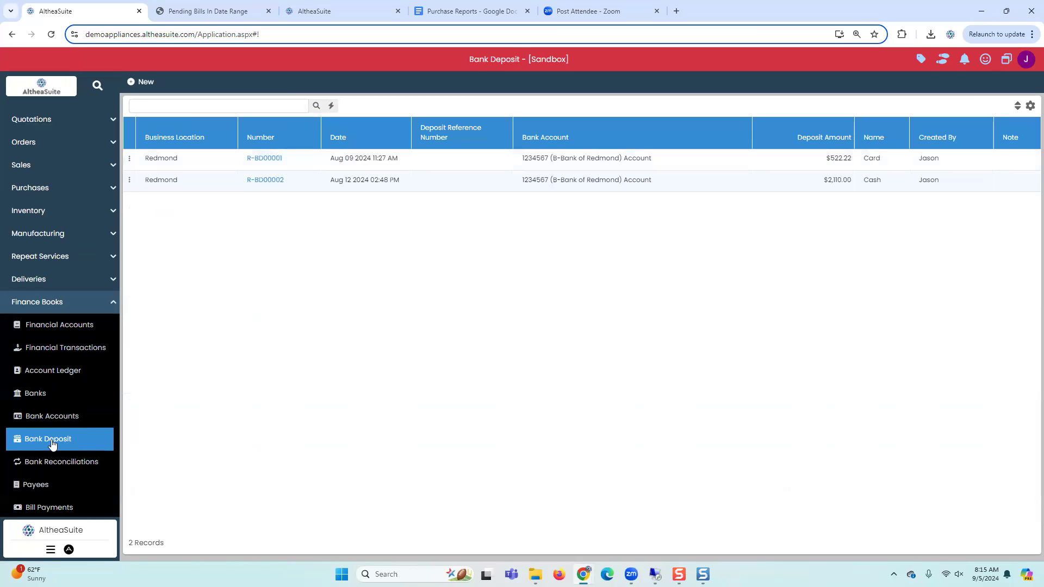
{"action": "left_click", "coordinate": [144, 81]}
{"action": "left_click", "coordinate": [605, 202]}
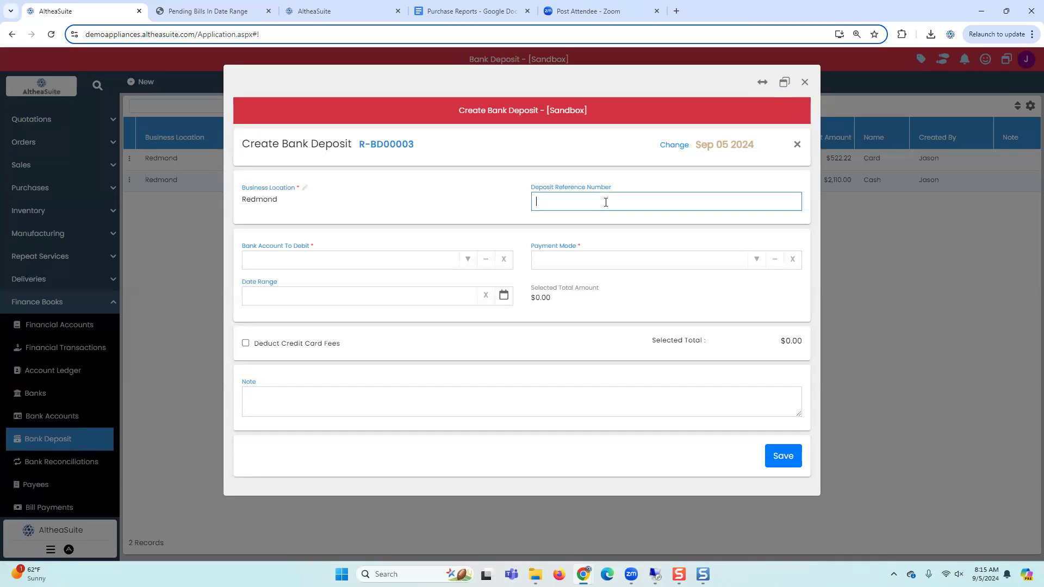
{"action": "type", "text": "45667"}
{"action": "left_click", "coordinate": [473, 266]}
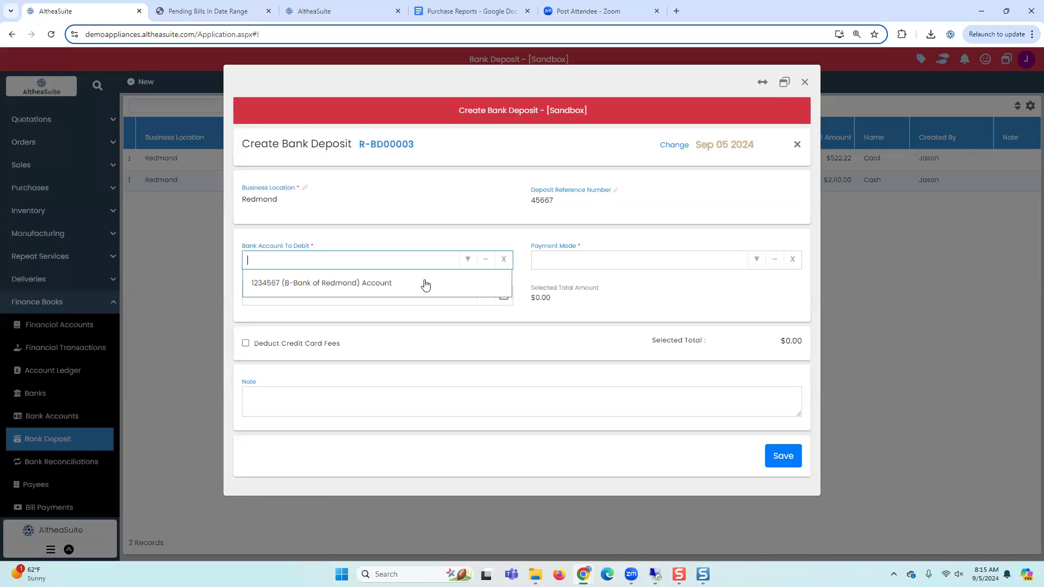
{"action": "left_click", "coordinate": [424, 284]}
Set the deposit's payment mode to Card and limit its transactions to September 1 through September 30, 2024
{"action": "left_click", "coordinate": [758, 261]}
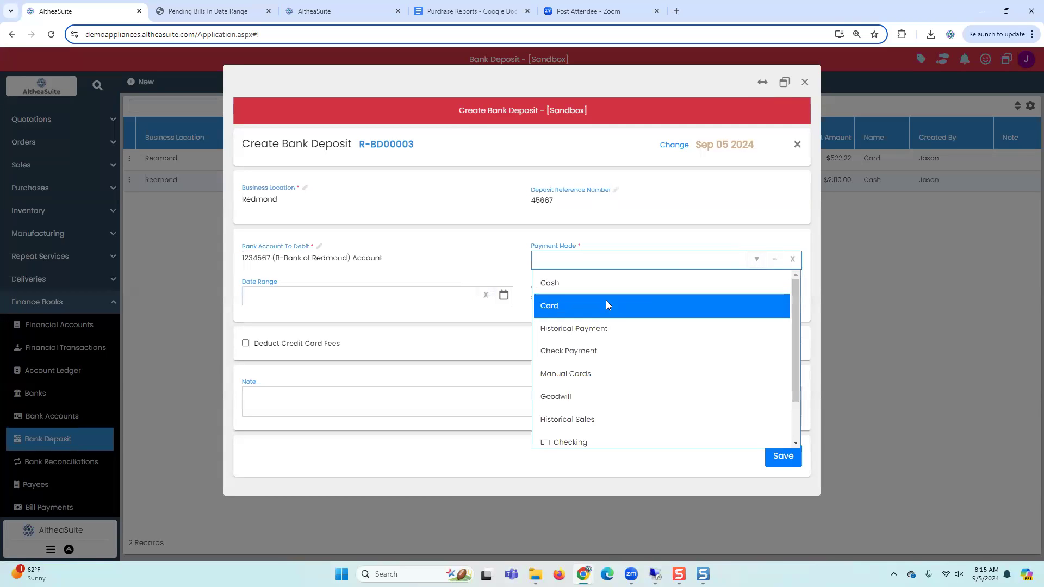
{"action": "left_click", "coordinate": [606, 301]}
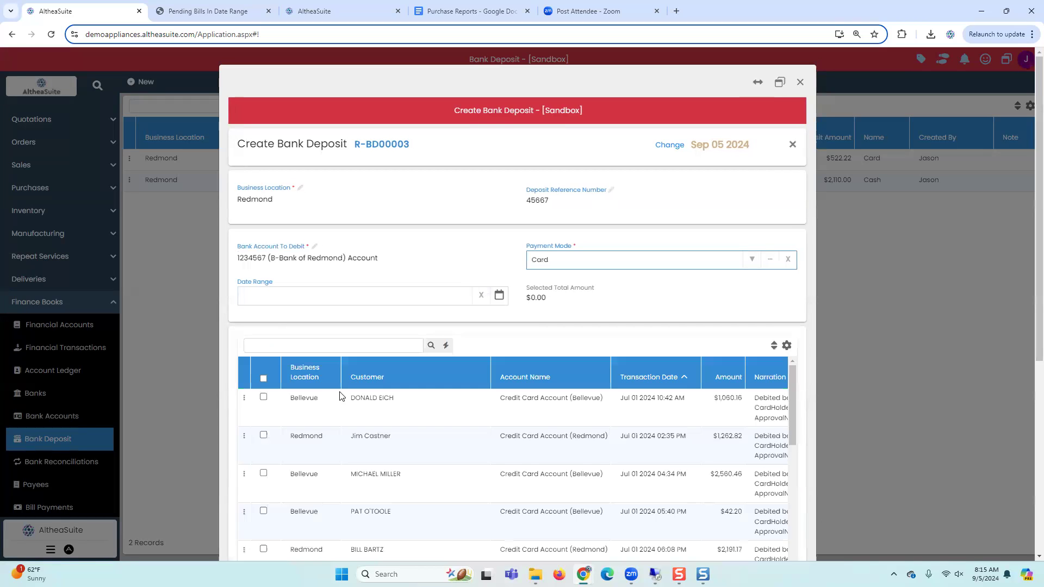
{"action": "left_click", "coordinate": [758, 82]}
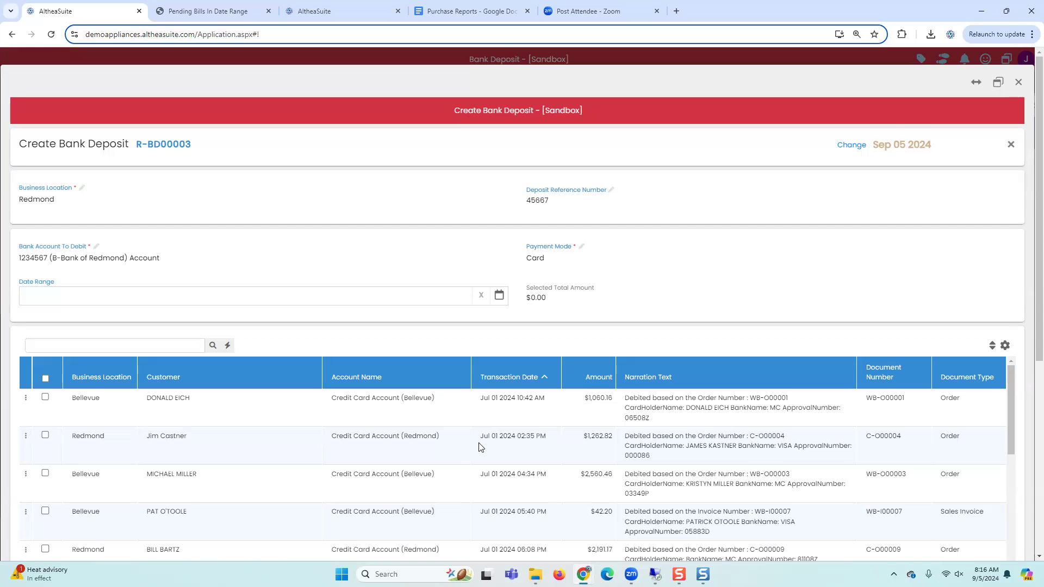
{"action": "scroll", "coordinate": [879, 371], "scroll_direction": "down", "scroll_amount": 1}
{"action": "scroll", "coordinate": [879, 371], "scroll_direction": "up", "scroll_amount": 1}
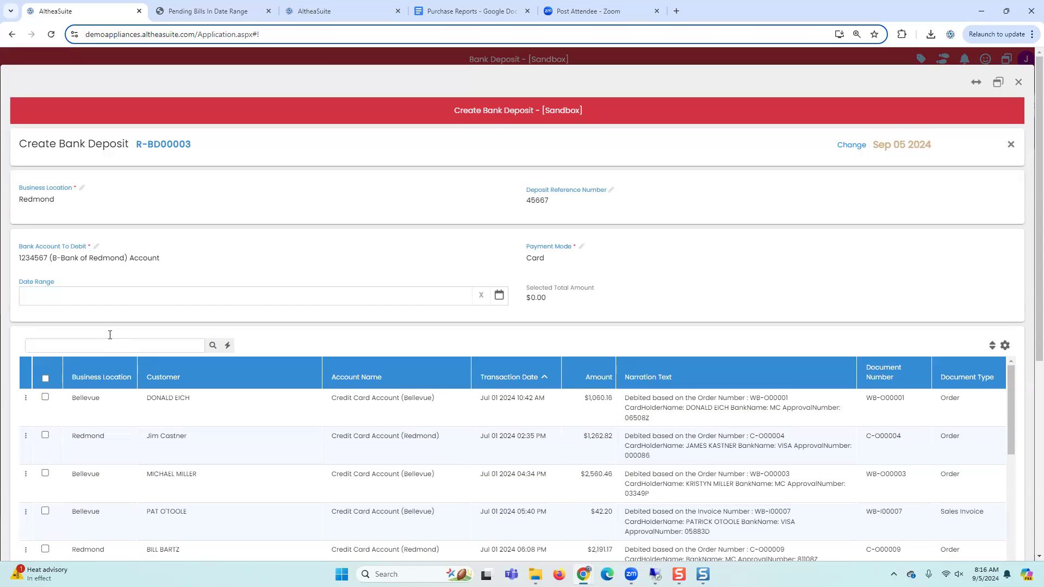
{"action": "left_click", "coordinate": [499, 295]}
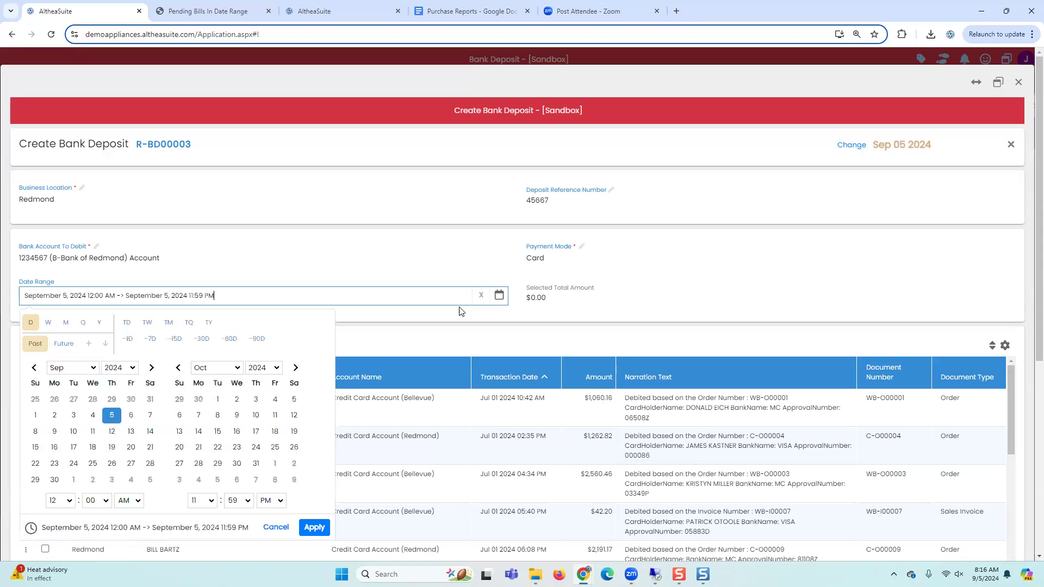
{"action": "left_click", "coordinate": [169, 326]}
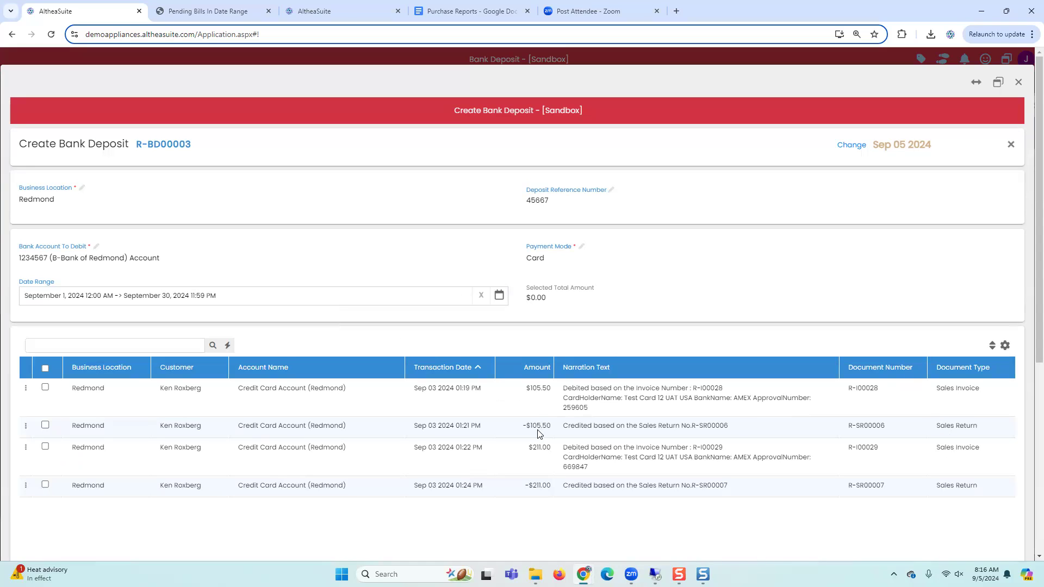
Select all listed September card transactions for the deposit and review the selection
{"action": "left_click", "coordinate": [45, 368]}
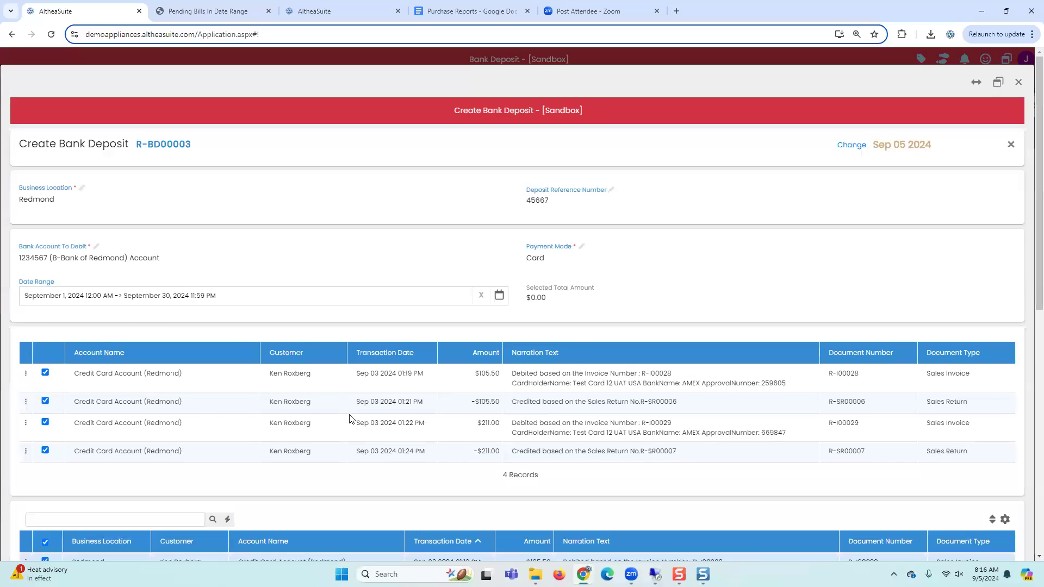
{"action": "scroll", "coordinate": [256, 419], "scroll_direction": "down", "scroll_amount": 2}
{"action": "scroll", "coordinate": [835, 412], "scroll_direction": "down", "scroll_amount": 1}
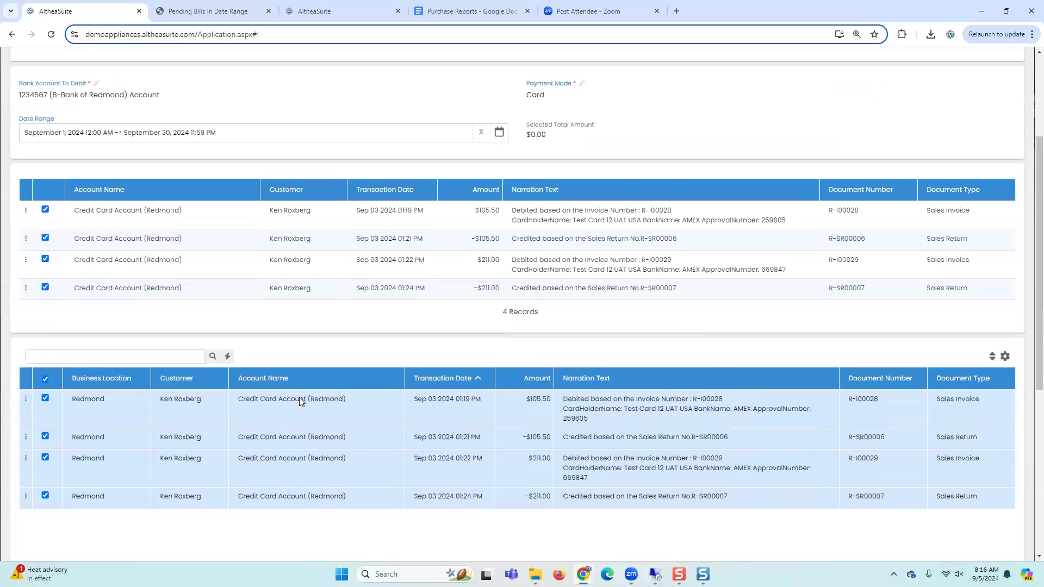
{"action": "scroll", "coordinate": [221, 387], "scroll_direction": "up", "scroll_amount": 2}
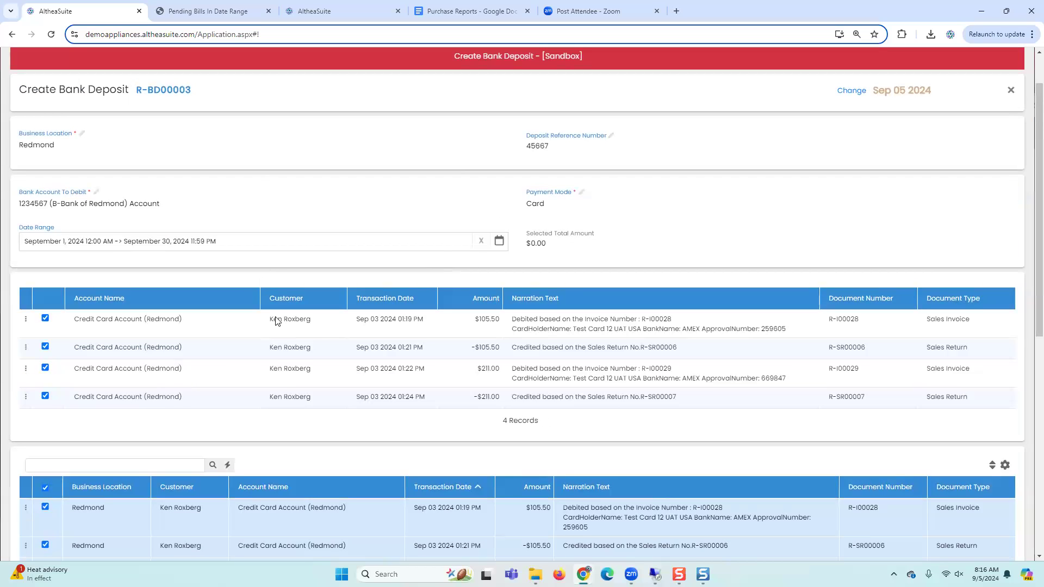
{"action": "scroll", "coordinate": [326, 332], "scroll_direction": "down", "scroll_amount": 3}
{"action": "scroll", "coordinate": [242, 262], "scroll_direction": "up", "scroll_amount": 4}
Change the deposit's payment mode to Cash and choose 01 - Manager's Drawer as the cash register
{"action": "left_click", "coordinate": [643, 259]}
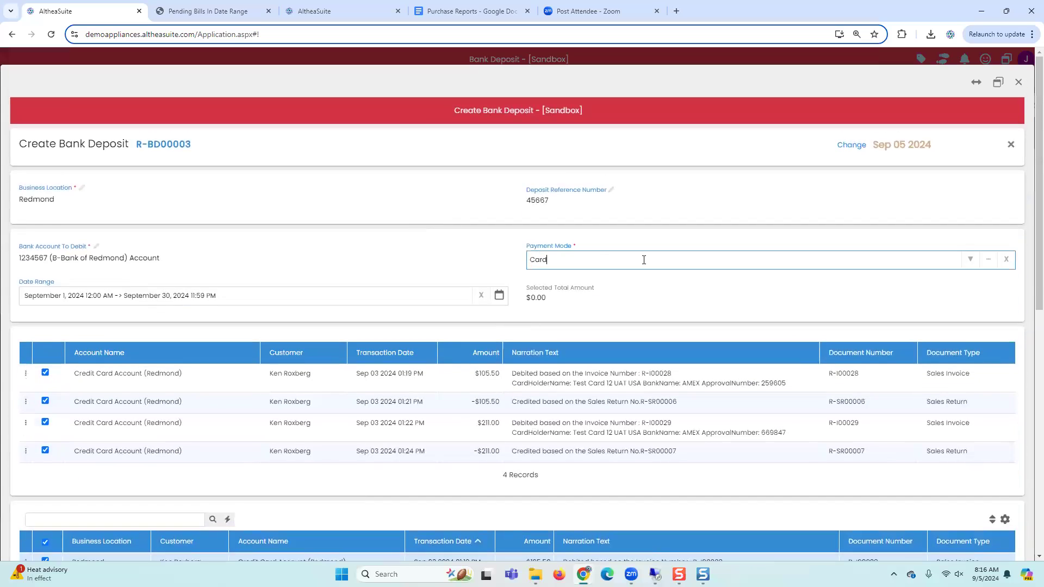
{"action": "left_click", "coordinate": [971, 260]}
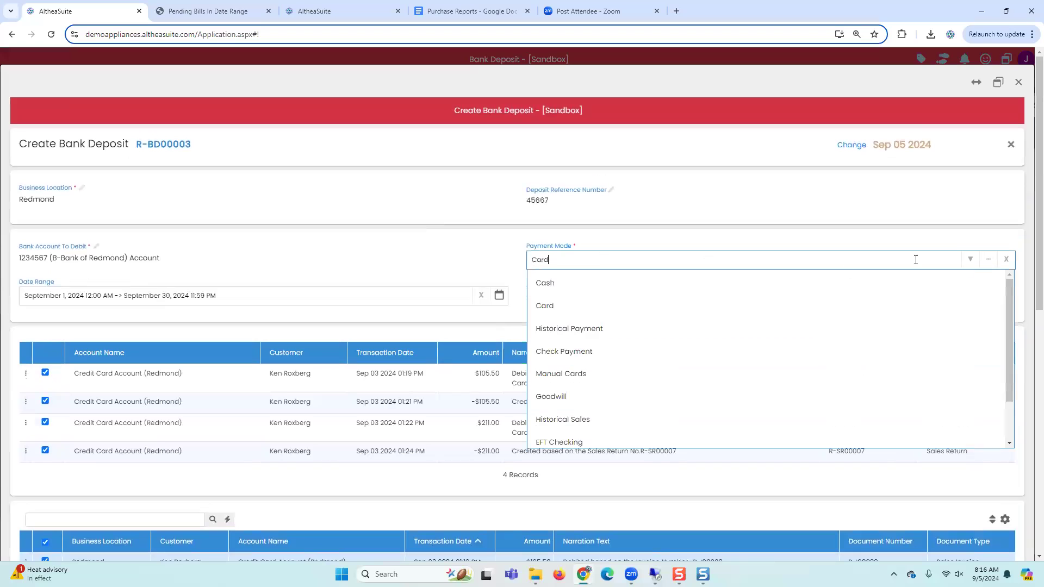
{"action": "left_click", "coordinate": [608, 282]}
{"action": "left_click", "coordinate": [427, 187]}
{"action": "left_click", "coordinate": [463, 295]}
{"action": "left_click", "coordinate": [373, 326]}
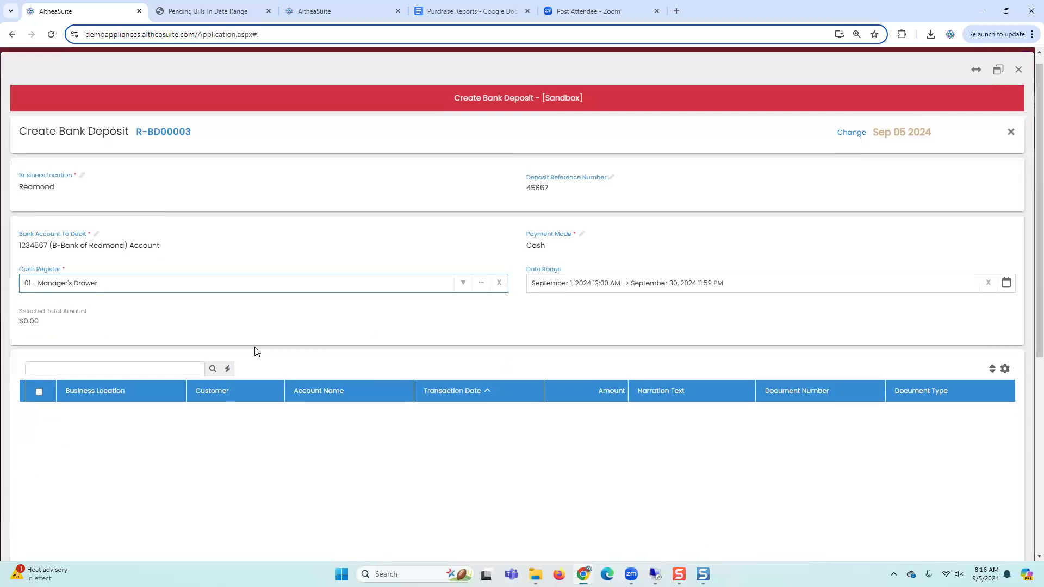
{"action": "scroll", "coordinate": [257, 352], "scroll_direction": "down", "scroll_amount": 1}
{"action": "left_click", "coordinate": [461, 242]}
{"action": "left_click", "coordinate": [357, 295]}
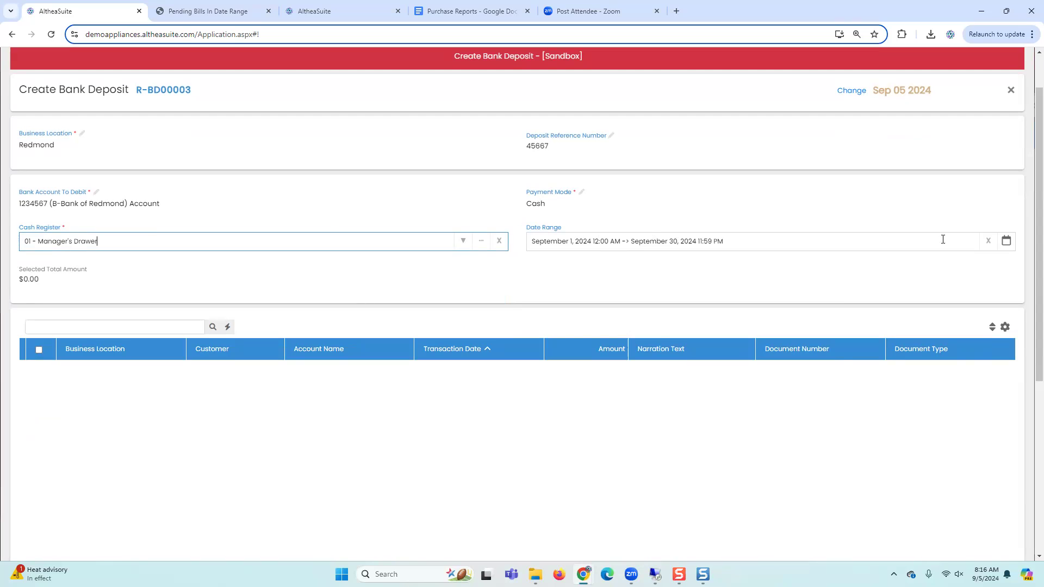
Set the deposit's date range to January 1 through December 31, 2024, and choose the first 01 - Manager's Drawer cash register
{"action": "left_click", "coordinate": [1006, 241]}
{"action": "left_click", "coordinate": [717, 270]}
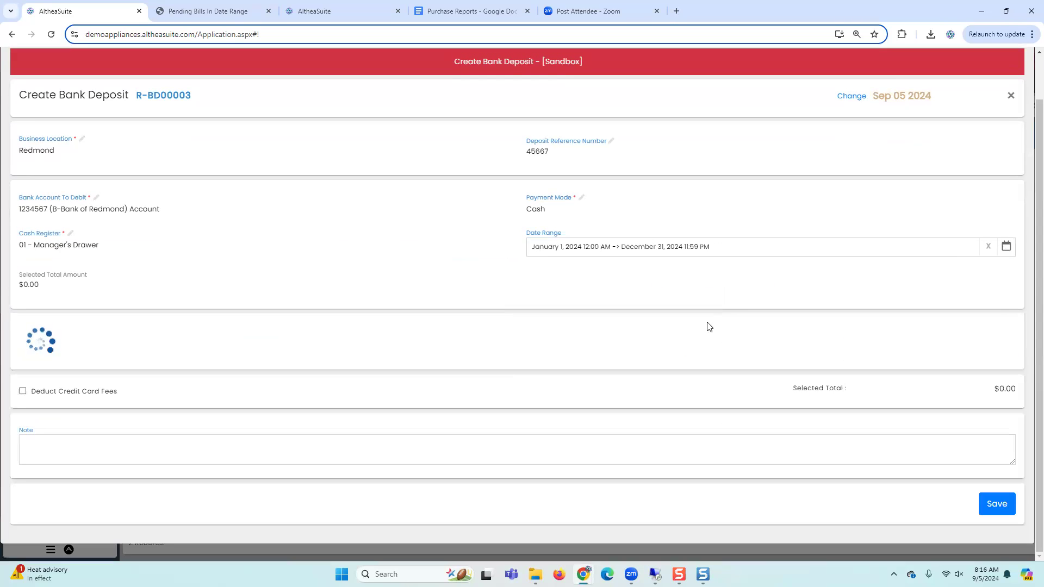
{"action": "left_click", "coordinate": [219, 236]}
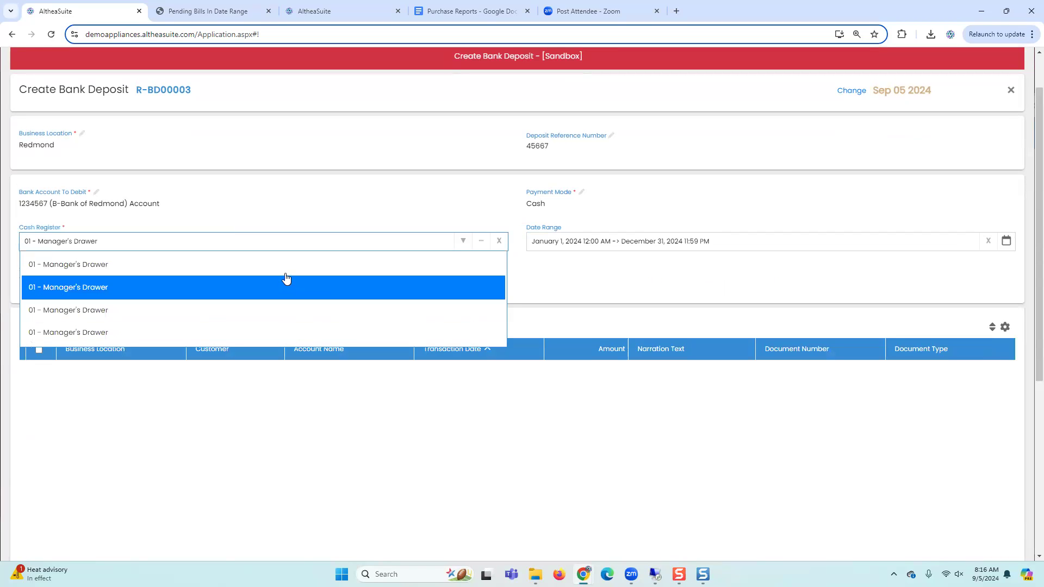
{"action": "left_click", "coordinate": [286, 264]}
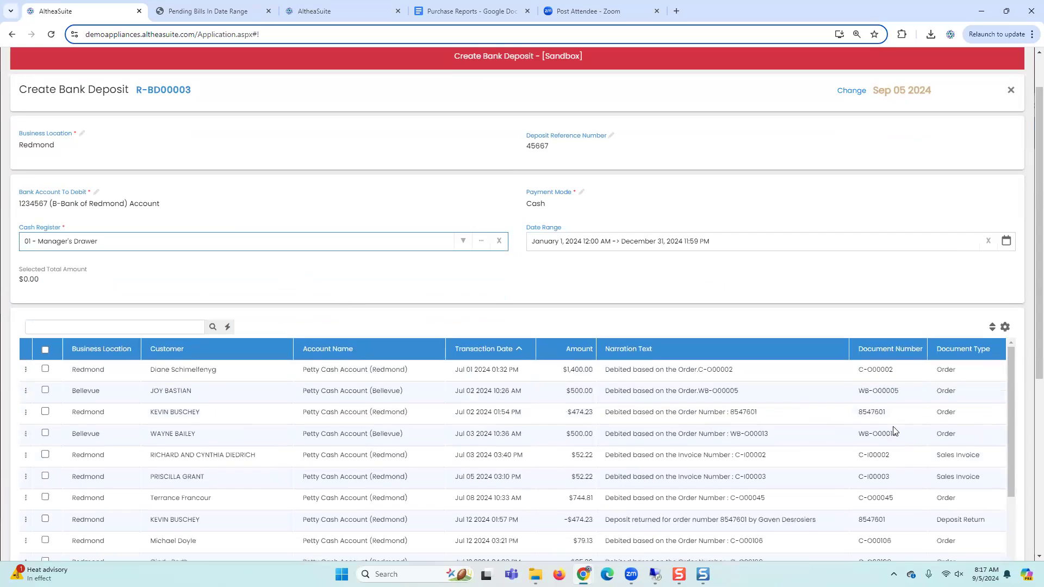
{"action": "left_click", "coordinate": [791, 369]}
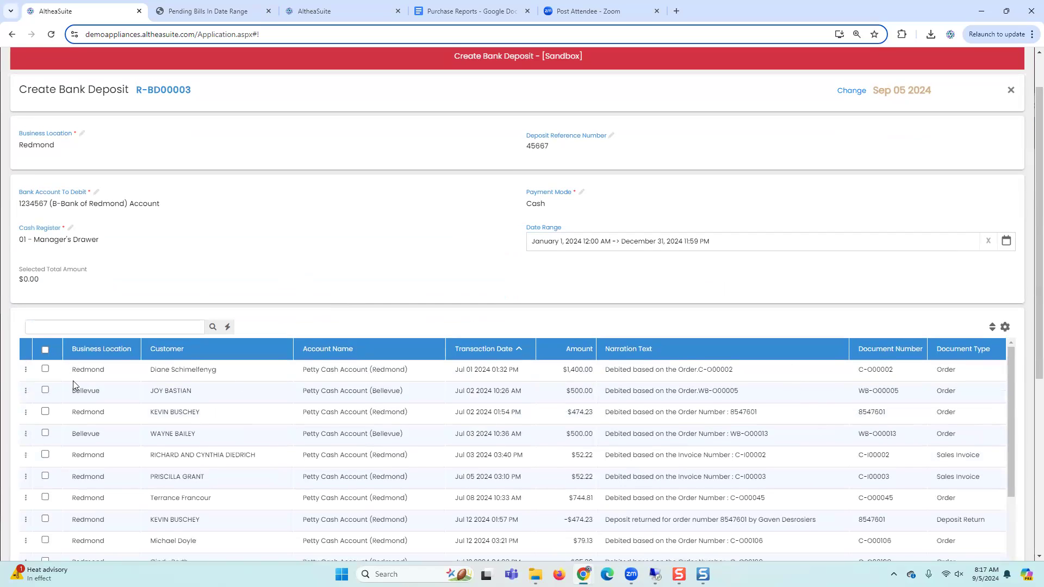
Select the first four cash transactions, dated July 1 through July 3, 2024 at 10:36 AM, for the deposit
{"action": "left_click", "coordinate": [46, 369]}
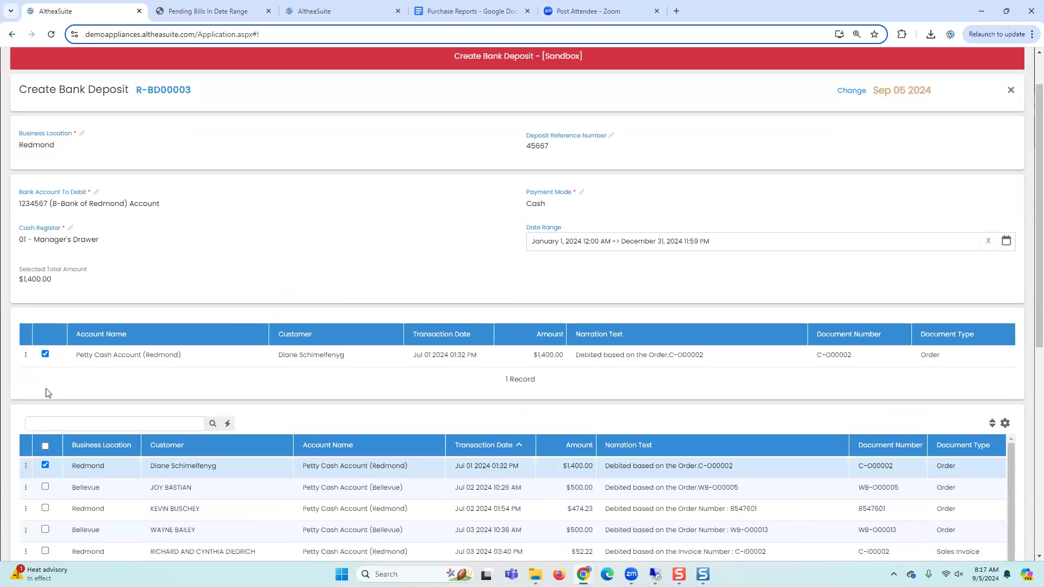
{"action": "left_click", "coordinate": [45, 490]}
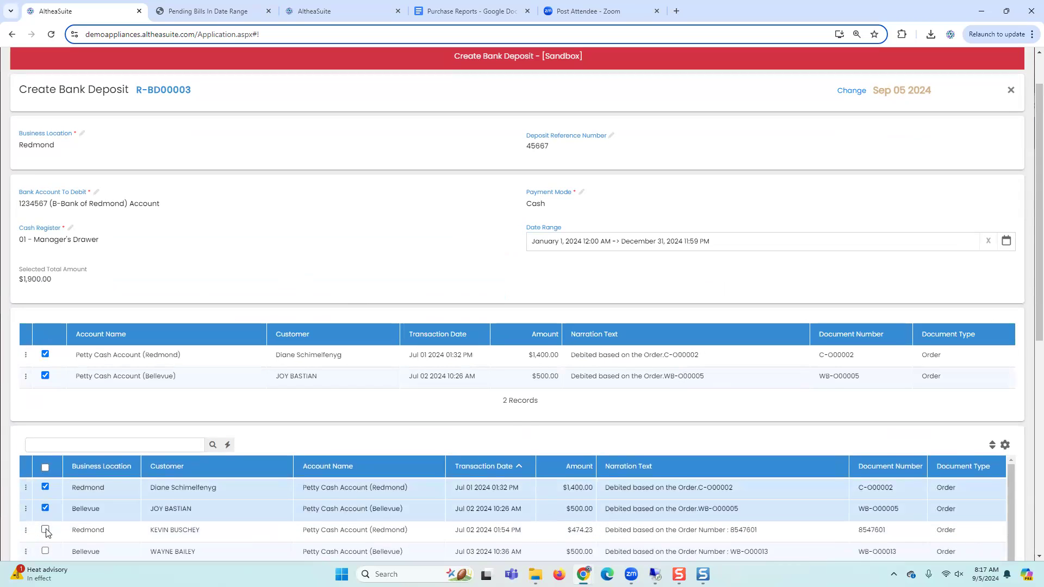
{"action": "left_click", "coordinate": [46, 530]}
{"action": "scroll", "coordinate": [46, 530], "scroll_direction": "down", "scroll_amount": 2}
{"action": "left_click", "coordinate": [45, 520]}
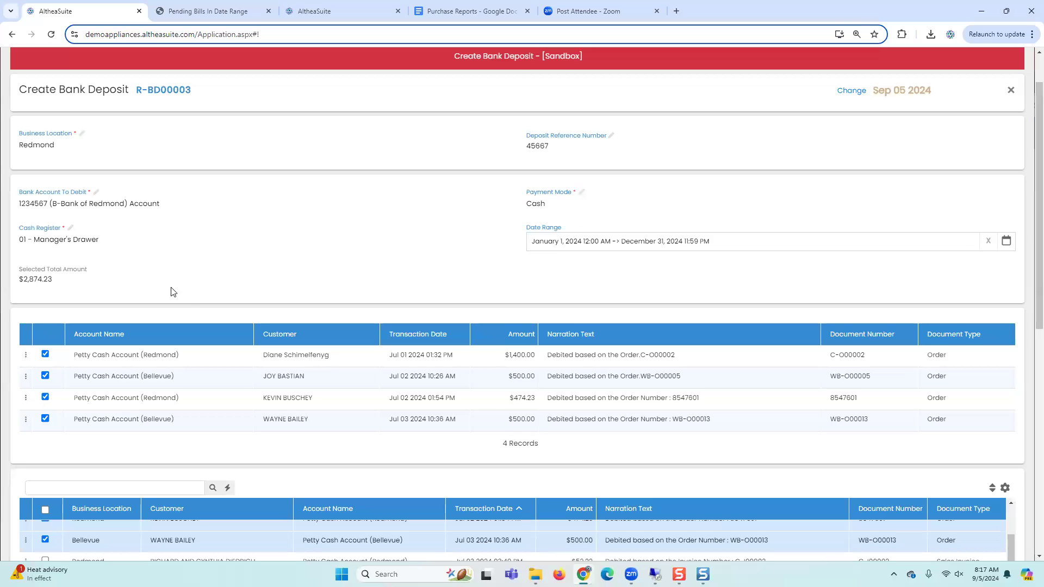
Save the cash deposit without deducting credit card fees, and glance at a blank bank deposit form
{"action": "scroll", "coordinate": [266, 397], "scroll_direction": "down", "scroll_amount": 2}
{"action": "scroll", "coordinate": [833, 463], "scroll_direction": "down", "scroll_amount": 10}
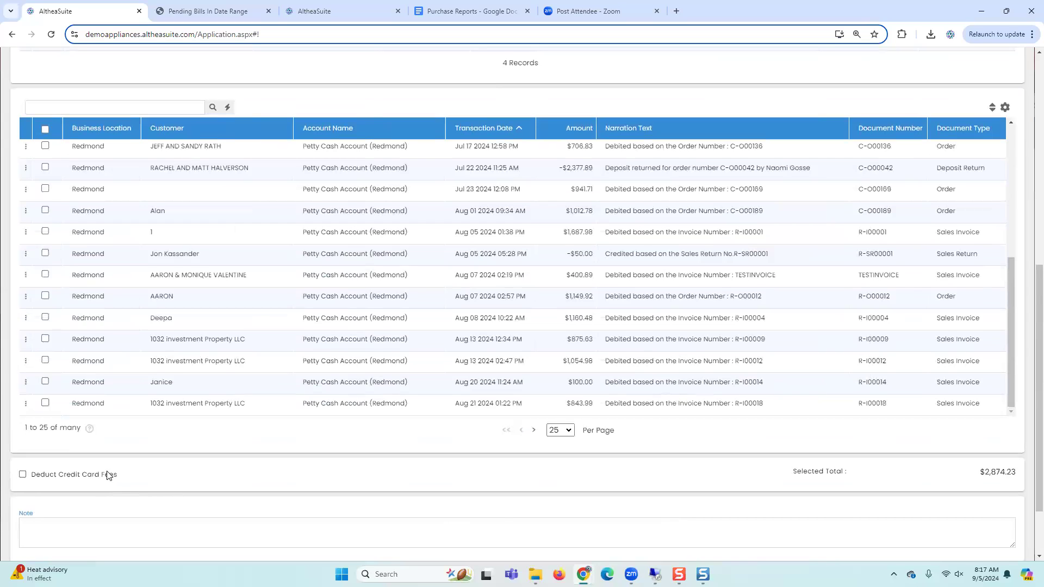
{"action": "left_click", "coordinate": [110, 476]}
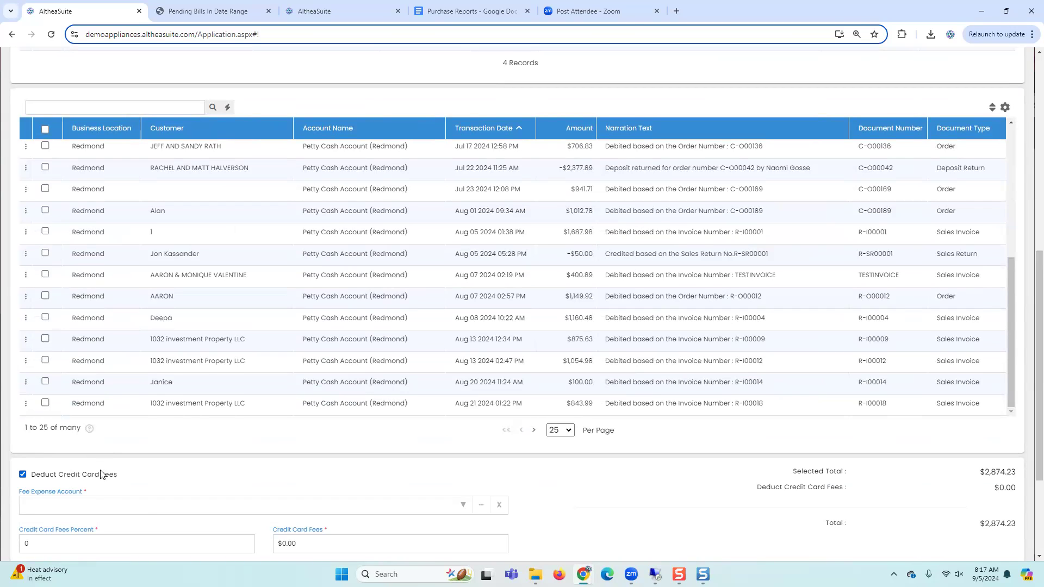
{"action": "left_click", "coordinate": [103, 476]}
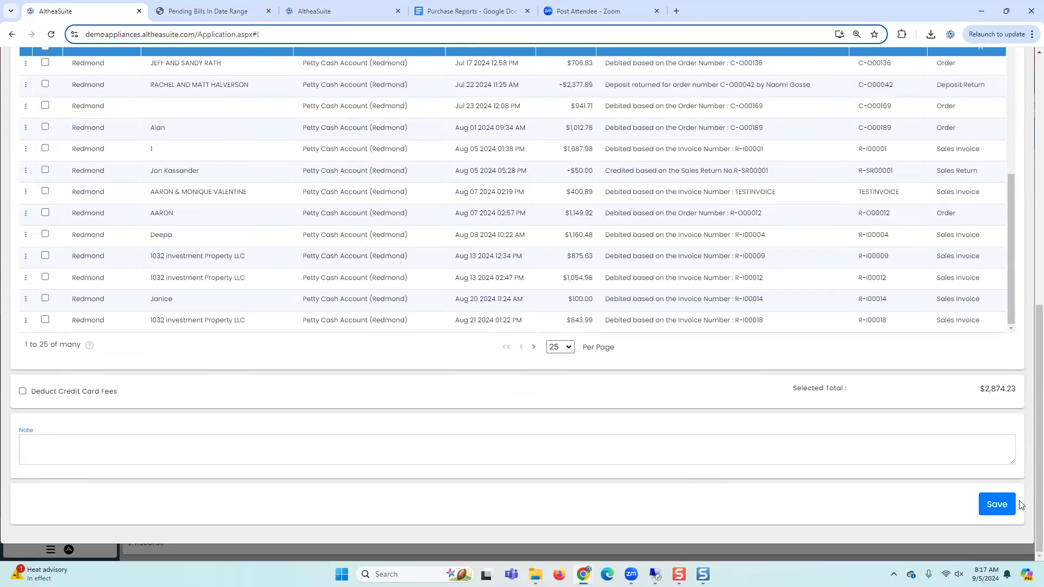
{"action": "left_click", "coordinate": [997, 503]}
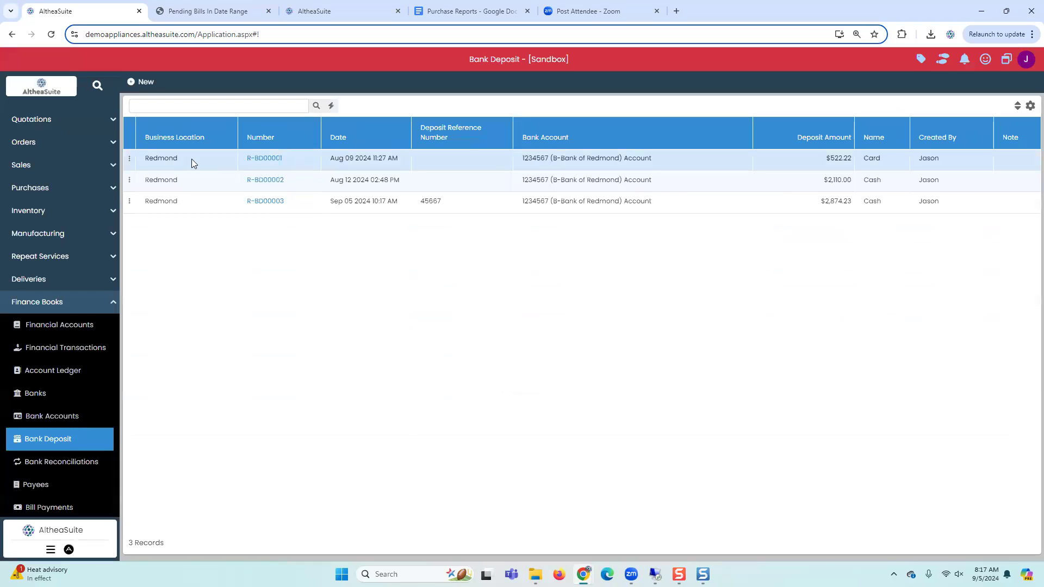
{"action": "left_click", "coordinate": [145, 83]}
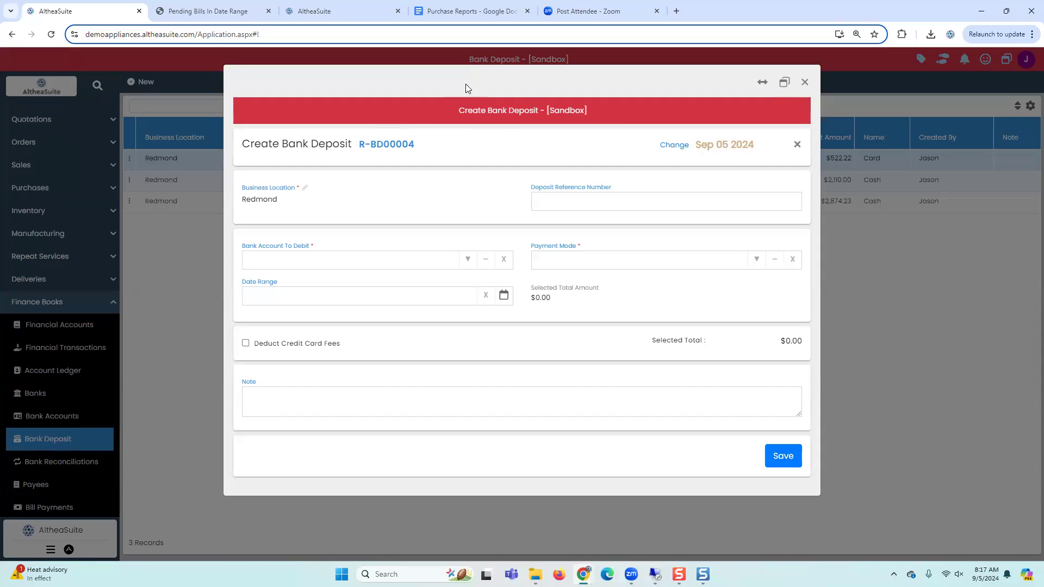
{"action": "left_click", "coordinate": [805, 82]}
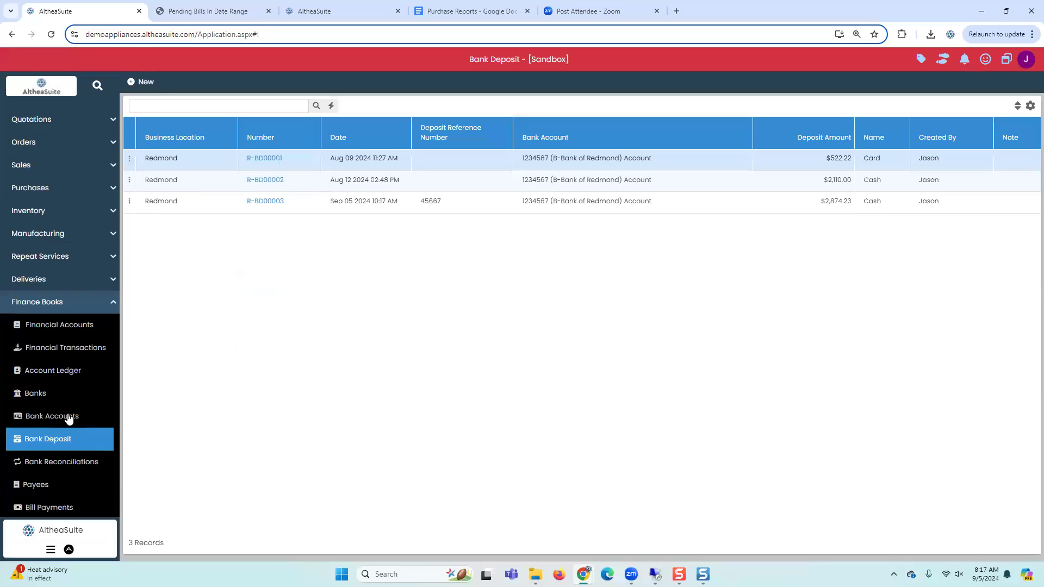
Start a new bank reconciliation for the Redmond location with the Bank of Redmond account
{"action": "left_click", "coordinate": [56, 464]}
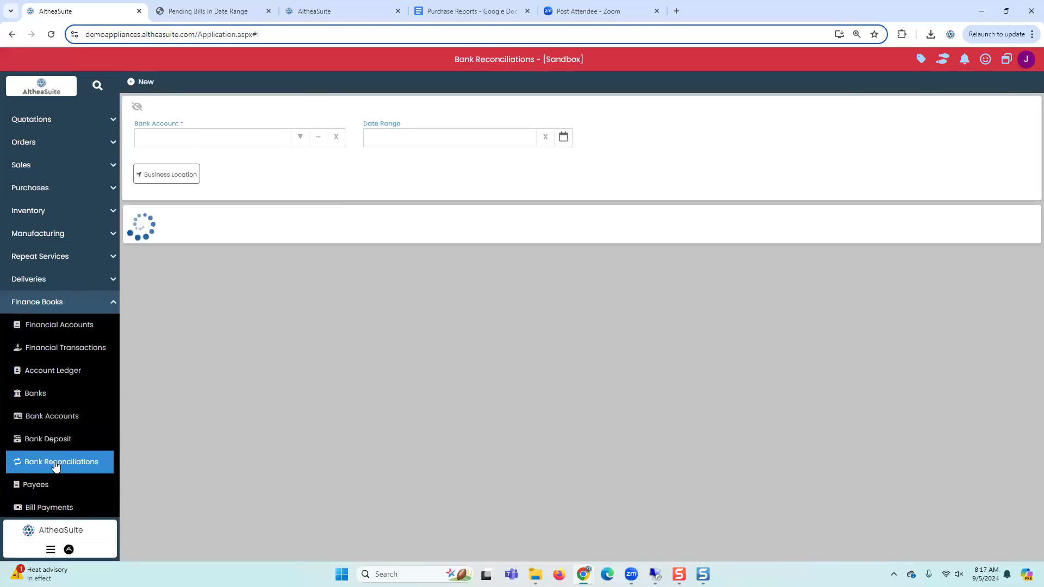
{"action": "left_click", "coordinate": [146, 84]}
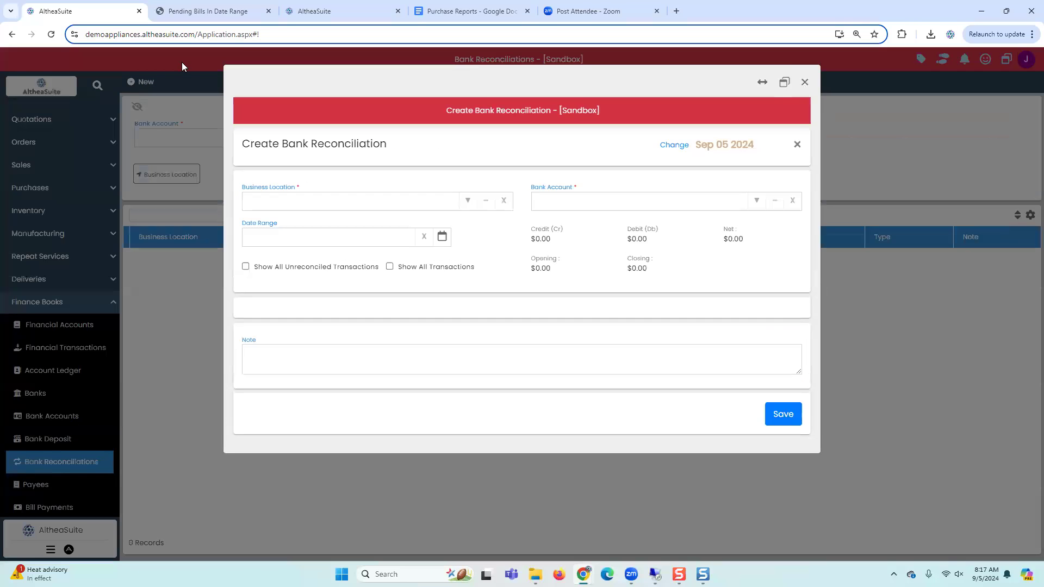
{"action": "left_click", "coordinate": [756, 202]}
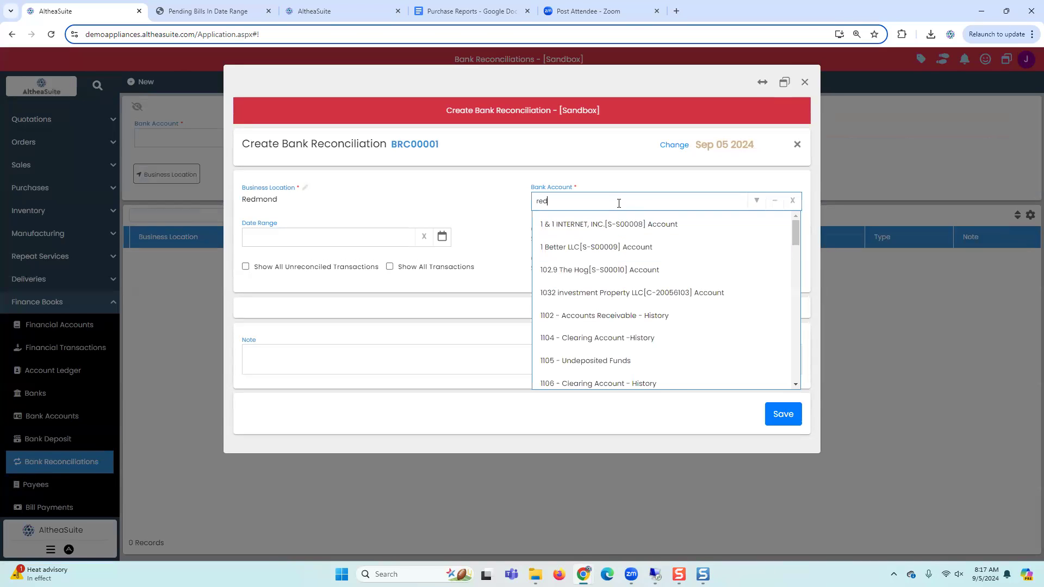
{"action": "left_click", "coordinate": [617, 227]}
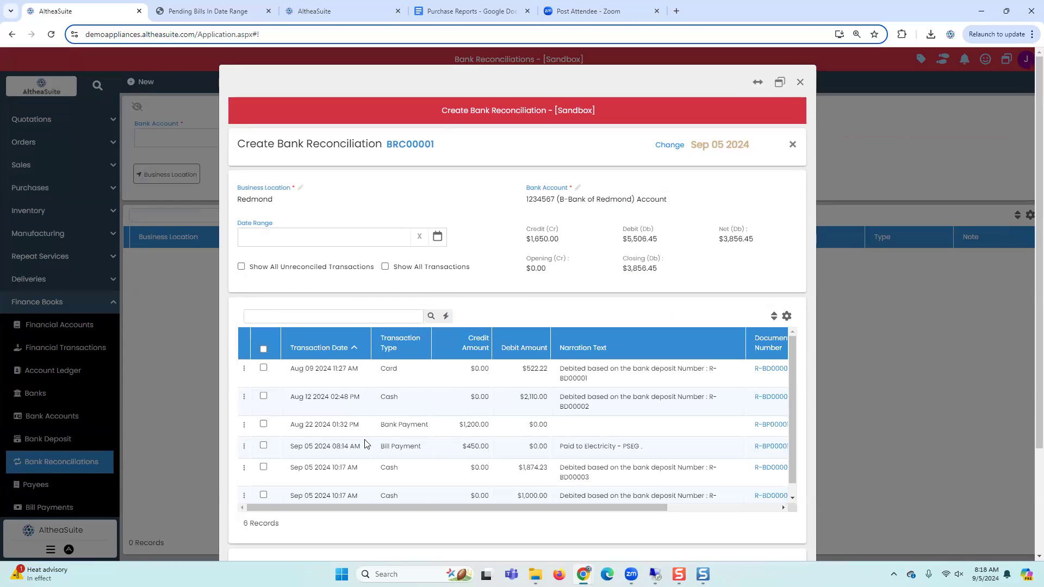
Mark the August 9, August 12 and August 22, 2024 transactions for reconciliation
{"action": "left_click", "coordinate": [263, 368]}
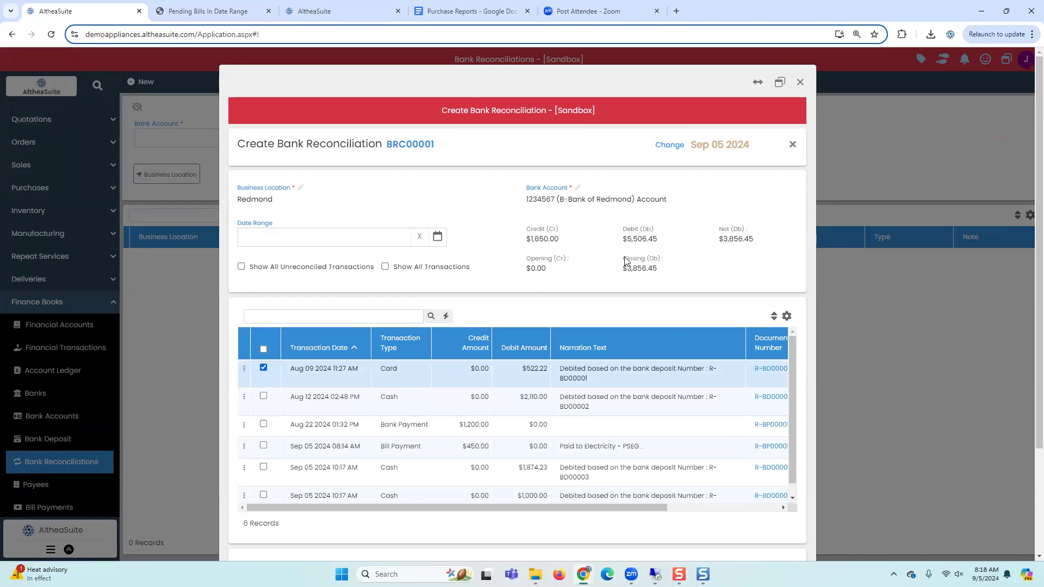
{"action": "left_click", "coordinate": [263, 397]}
{"action": "left_click", "coordinate": [263, 424]}
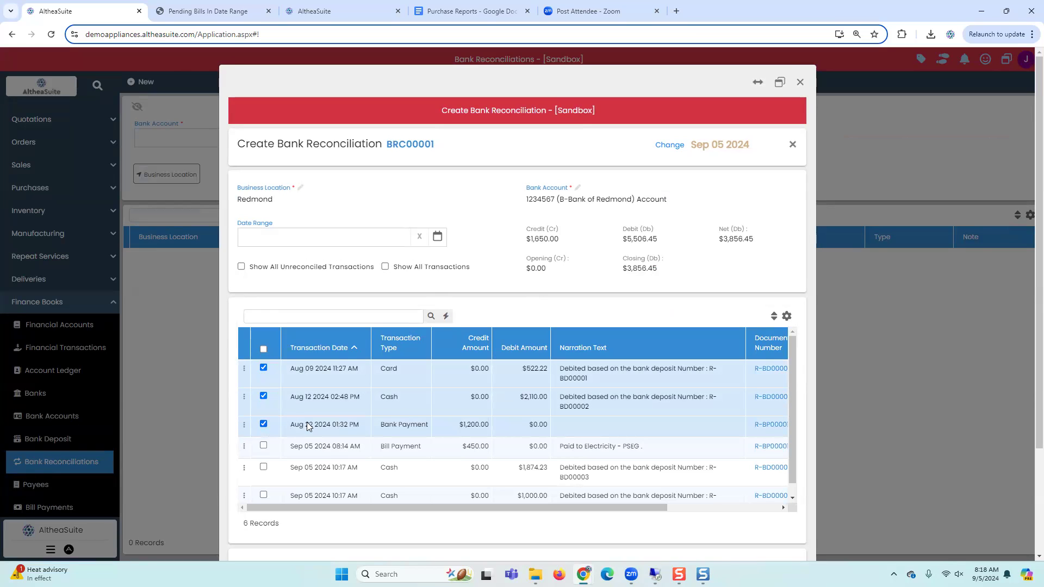
Widen the reconciliation form to review its transactions, and save the reconciliation of the selected ones
{"action": "left_click", "coordinate": [758, 82]}
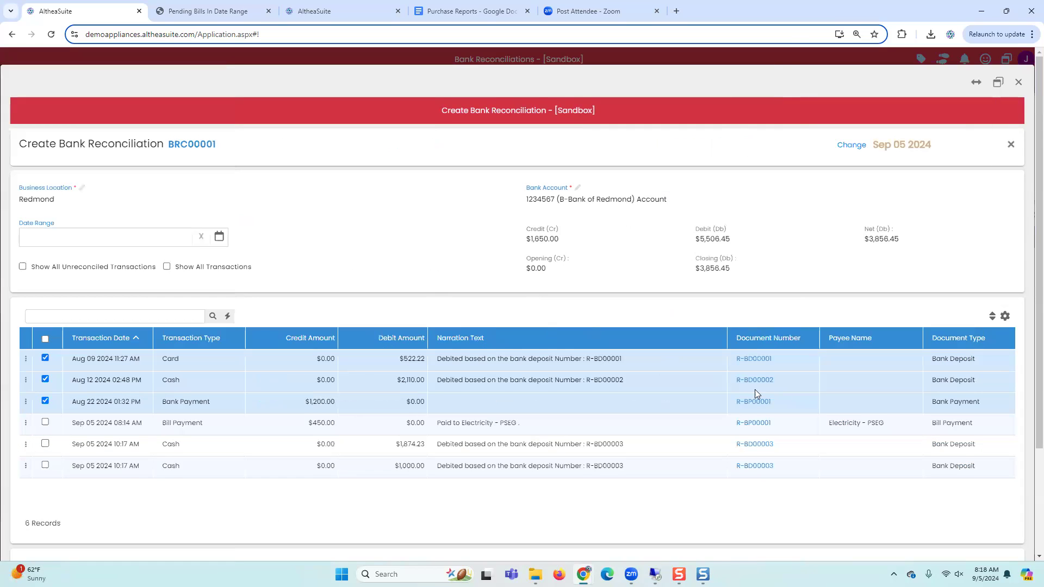
{"action": "scroll", "coordinate": [816, 364], "scroll_direction": "down", "scroll_amount": 2}
{"action": "scroll", "coordinate": [535, 324], "scroll_direction": "up", "scroll_amount": 2}
{"action": "scroll", "coordinate": [839, 478], "scroll_direction": "down", "scroll_amount": 3}
{"action": "left_click", "coordinate": [991, 504]}
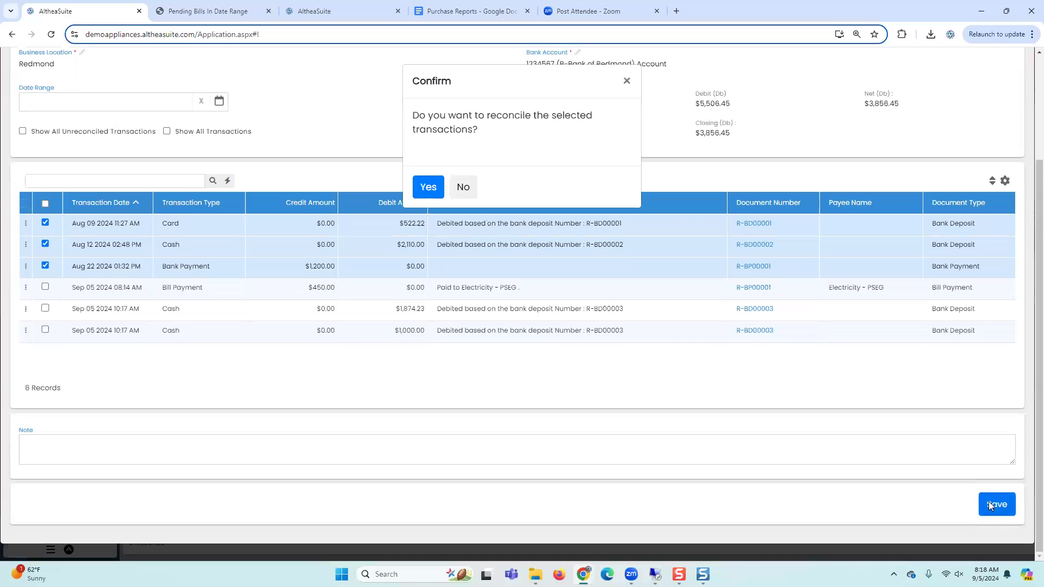
{"action": "left_click", "coordinate": [428, 189]}
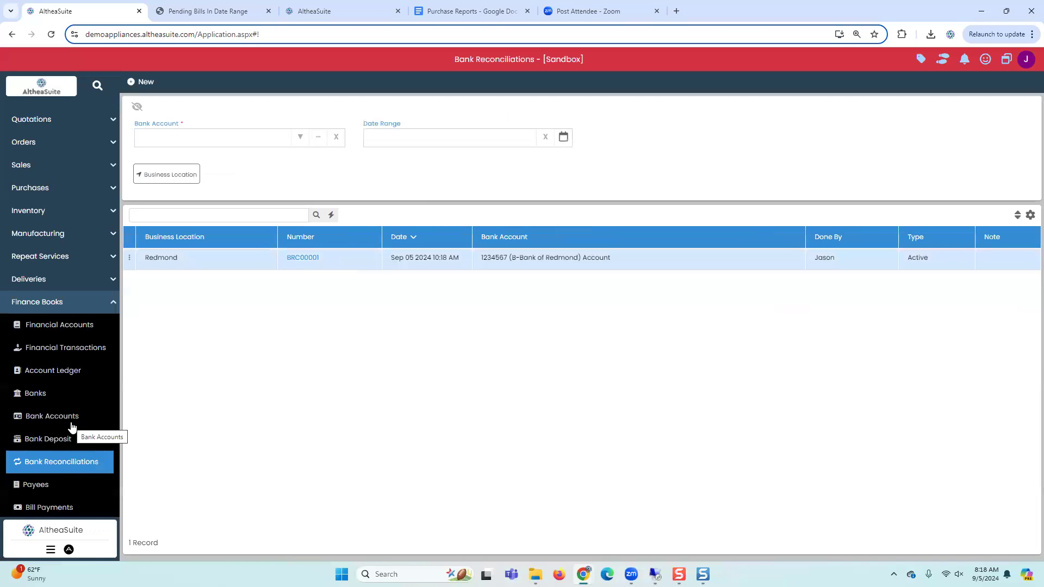
Start a new supplier invoice in Purchases with Amana as the supplier
{"action": "left_click", "coordinate": [35, 309]}
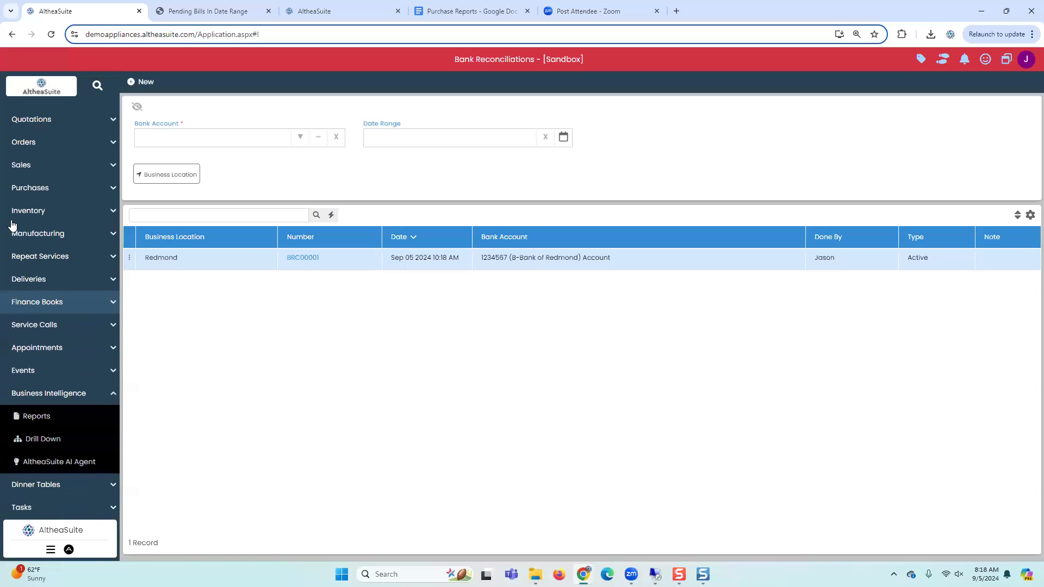
{"action": "left_click", "coordinate": [36, 190]}
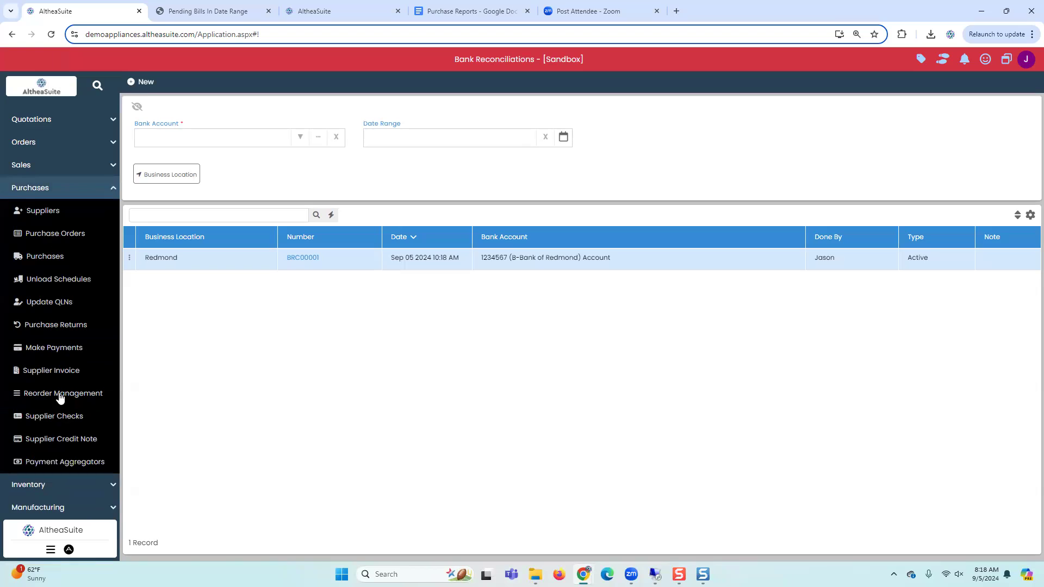
{"action": "left_click", "coordinate": [55, 374]}
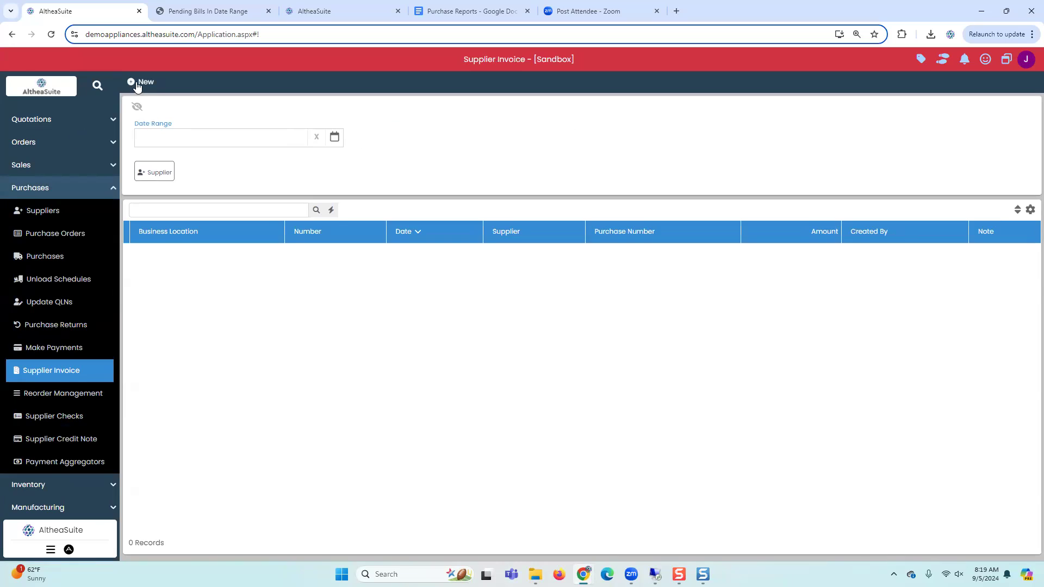
{"action": "left_click", "coordinate": [133, 84]}
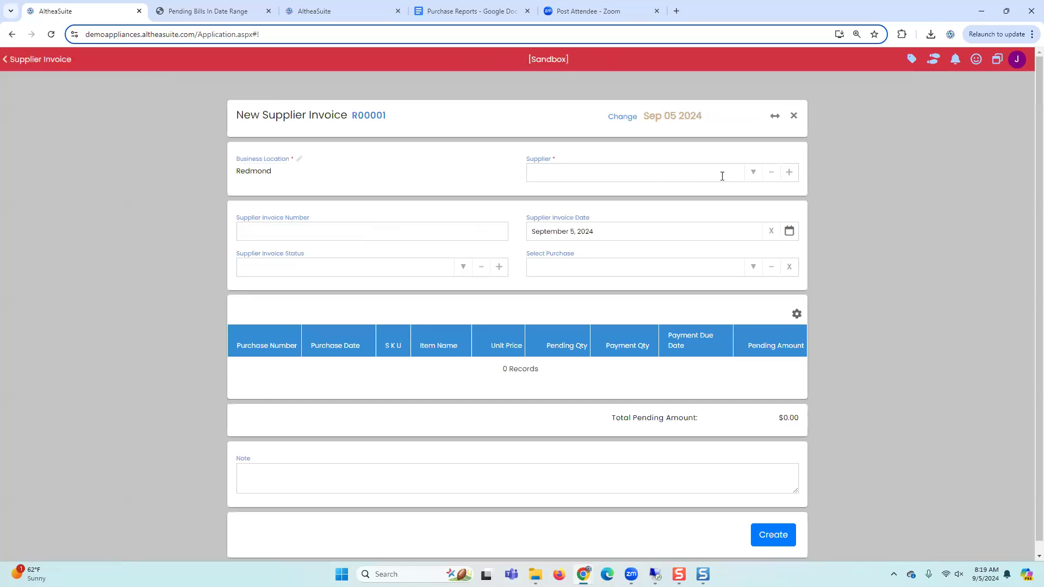
{"action": "left_click", "coordinate": [724, 172]}
{"action": "key", "text": "Down"}
{"action": "key", "text": "Return"}
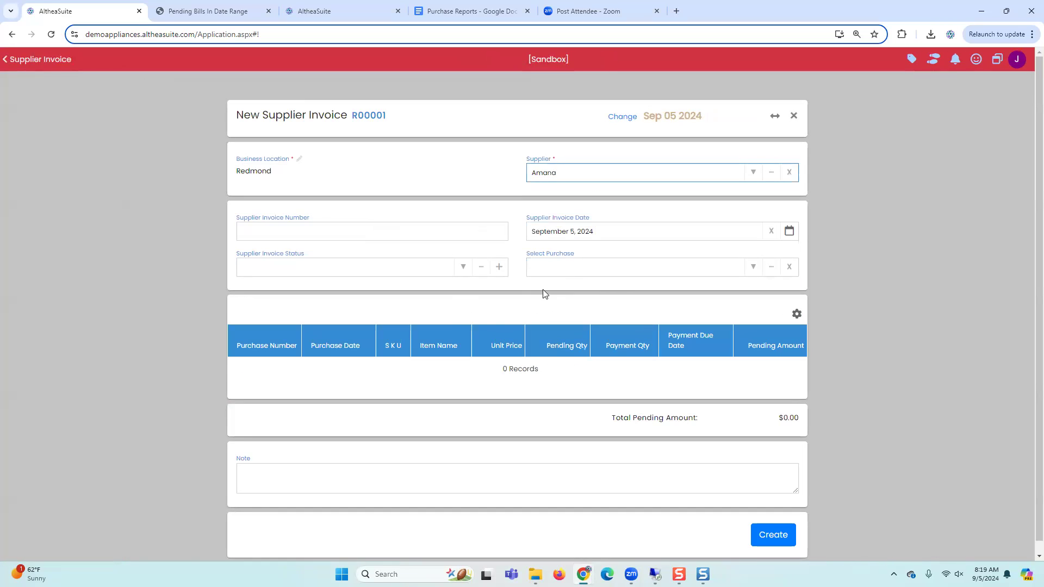
Add Amana's September 5 and August 28, 2024 purchases to the supplier invoice
{"action": "left_click", "coordinate": [752, 268]}
{"action": "left_click", "coordinate": [664, 296]}
{"action": "left_click", "coordinate": [753, 266]}
{"action": "left_click", "coordinate": [488, 399]}
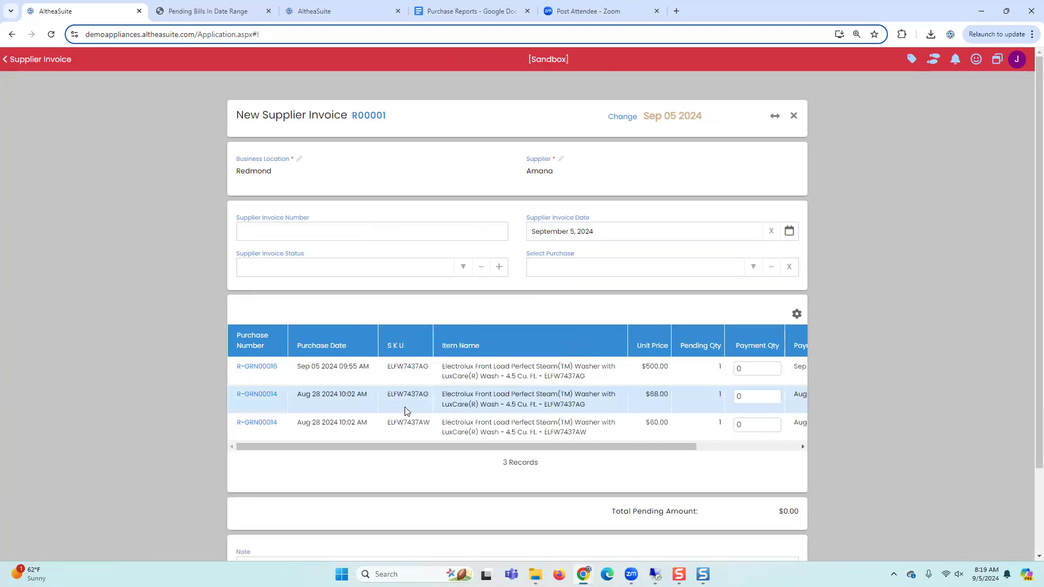
{"action": "left_click", "coordinate": [319, 425]}
Set the payment quantity to 1 for both ELFW7437AG washer lines on the invoice
{"action": "left_click", "coordinate": [750, 367]}
{"action": "type", "text": "1"}
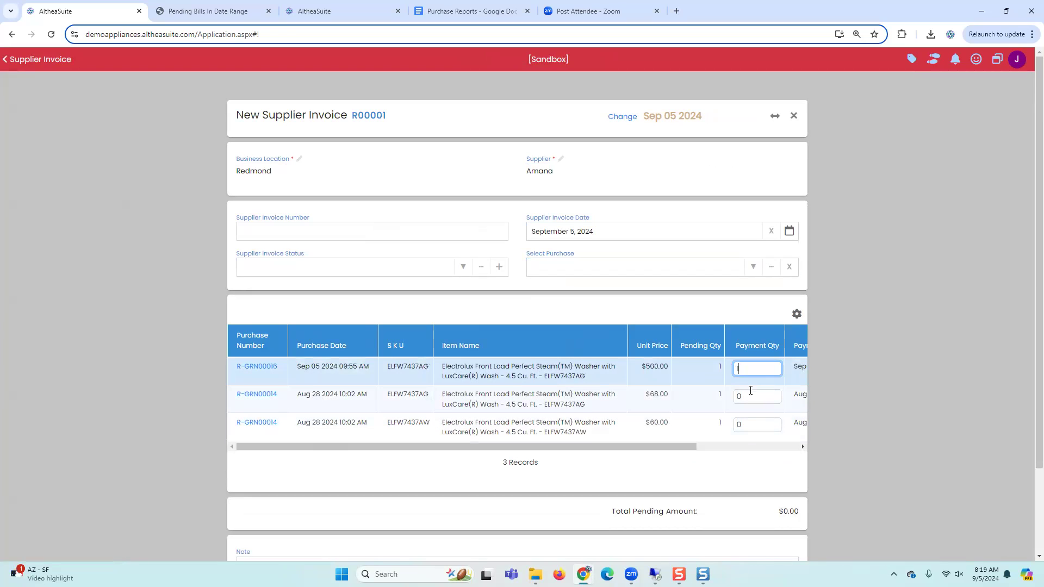
{"action": "key", "text": "Tab"}
{"action": "left_click", "coordinate": [752, 400]}
{"action": "type", "text": "1"}
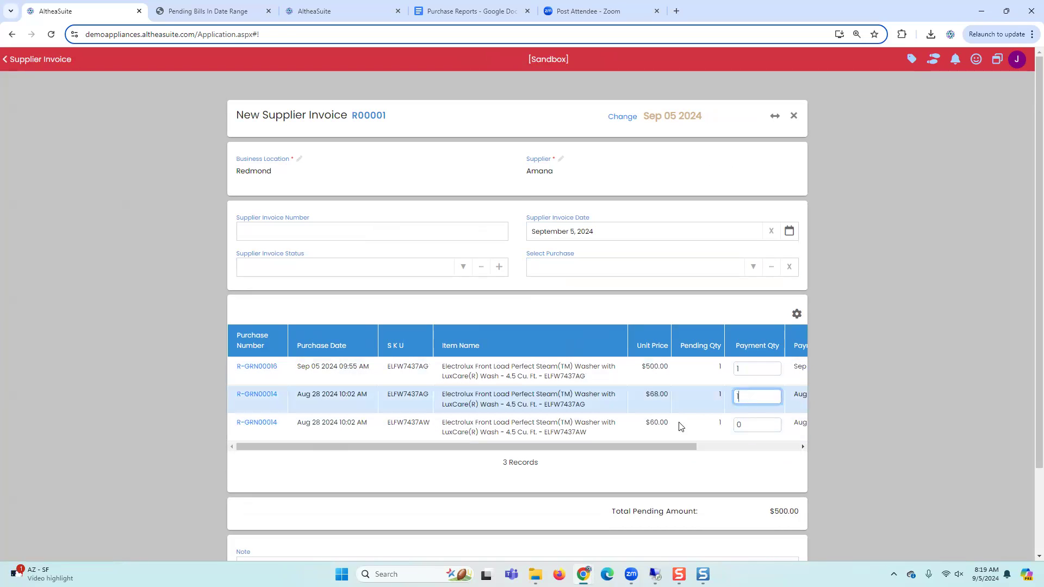
{"action": "left_click", "coordinate": [700, 402]}
{"action": "left_click", "coordinate": [692, 378]}
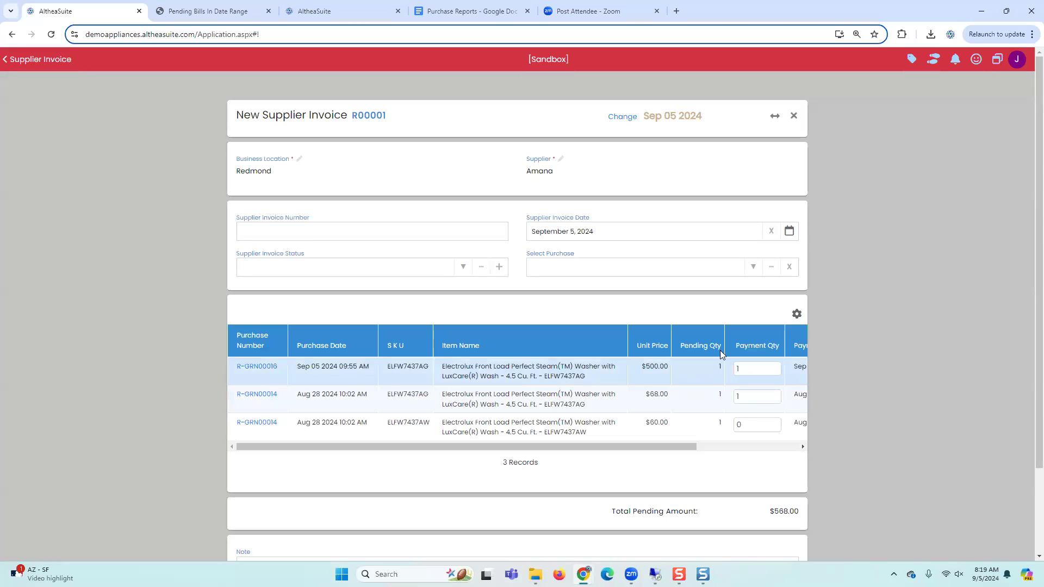
Enter 3456677 as the supplier invoice number and create the invoice
{"action": "left_click", "coordinate": [383, 233]}
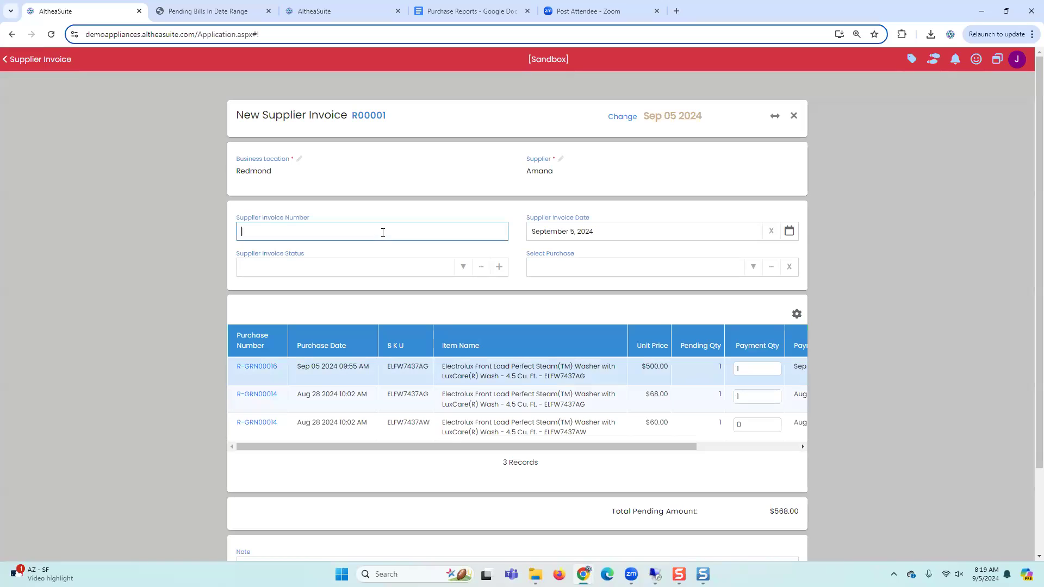
{"action": "type", "text": "3456677"}
{"action": "scroll", "coordinate": [567, 343], "scroll_direction": "down", "scroll_amount": 2}
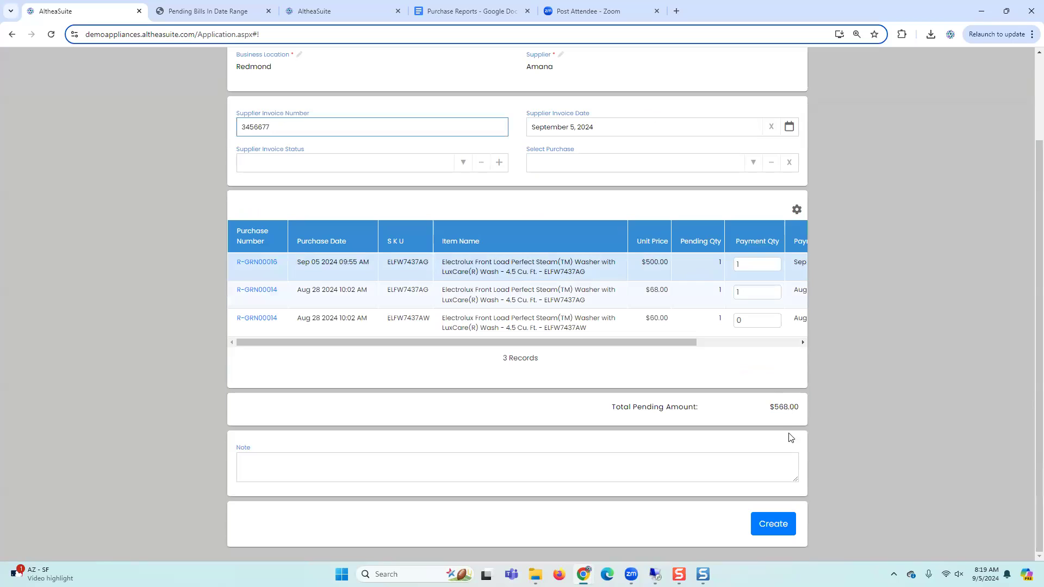
{"action": "left_click", "coordinate": [770, 524]}
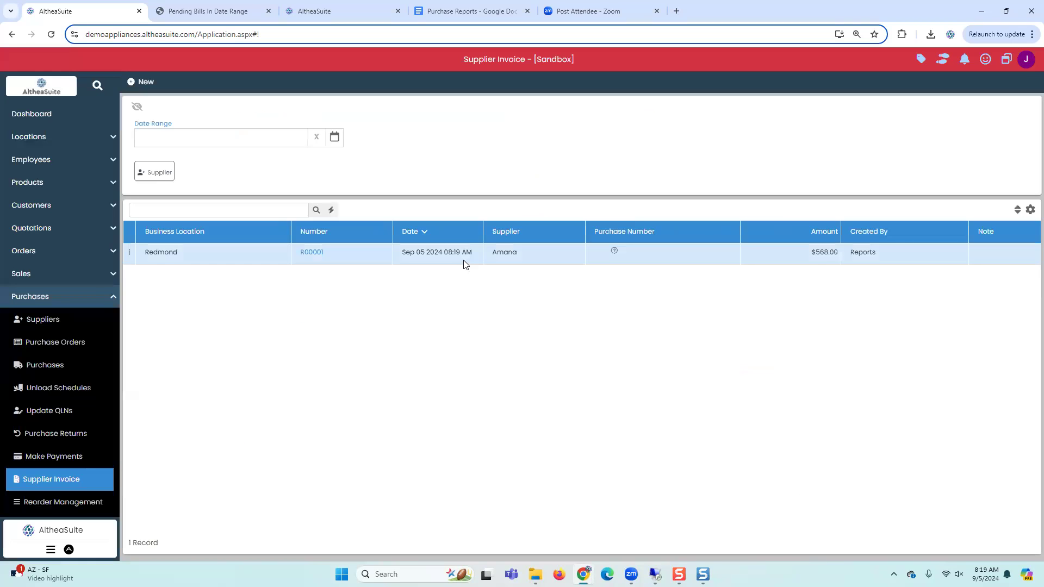
Open Make Payments under Purchases, and view BalanceSheet.jpg full screen from the Reports folder in File Explorer
{"action": "left_click", "coordinate": [49, 458]}
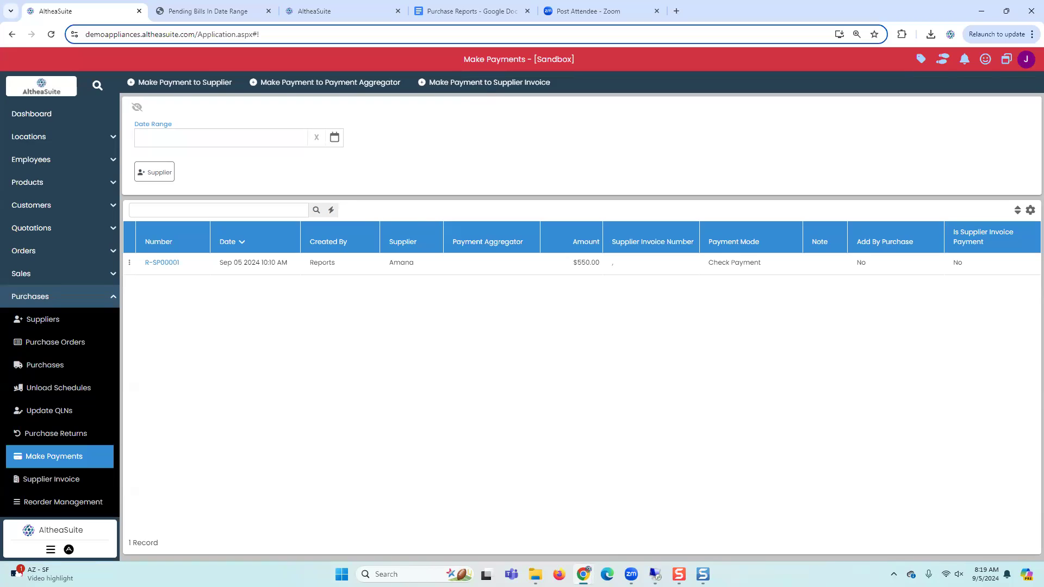
{"action": "key", "text": "alt+Tab"}
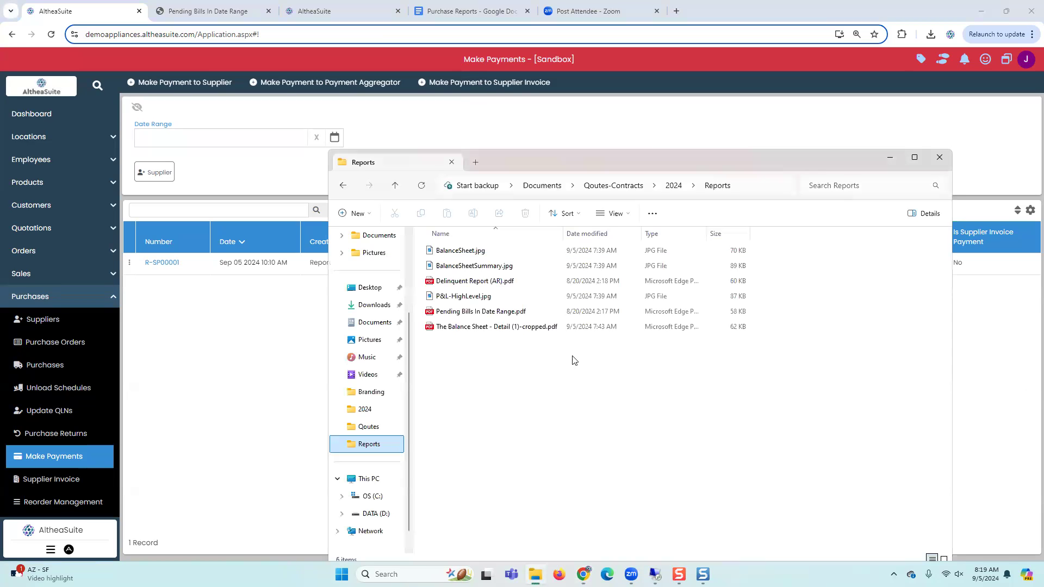
{"action": "left_click_drag", "start_coordinate": [548, 174], "coordinate": [535, 82]}
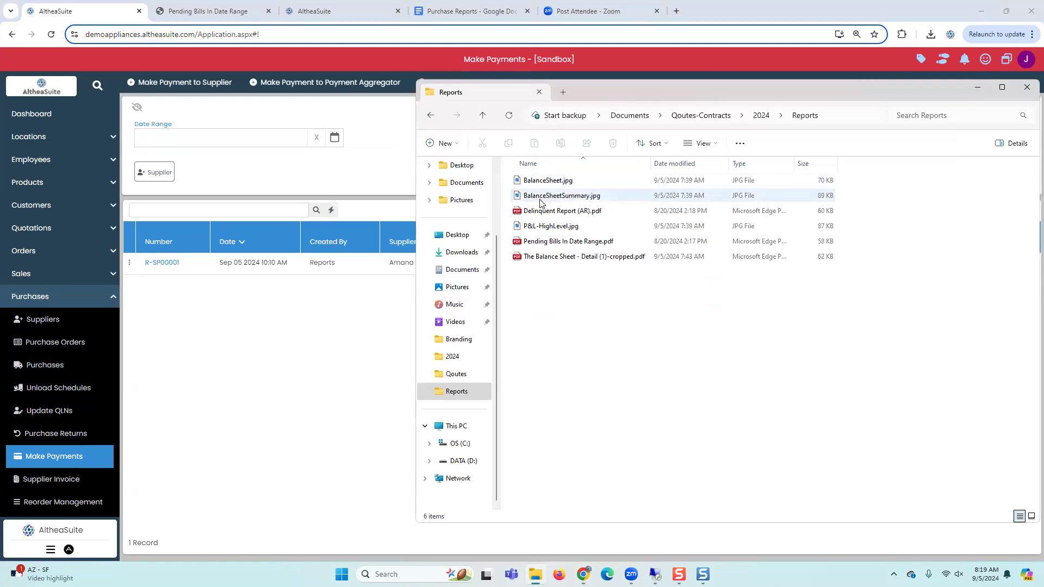
{"action": "double_click", "coordinate": [525, 180]}
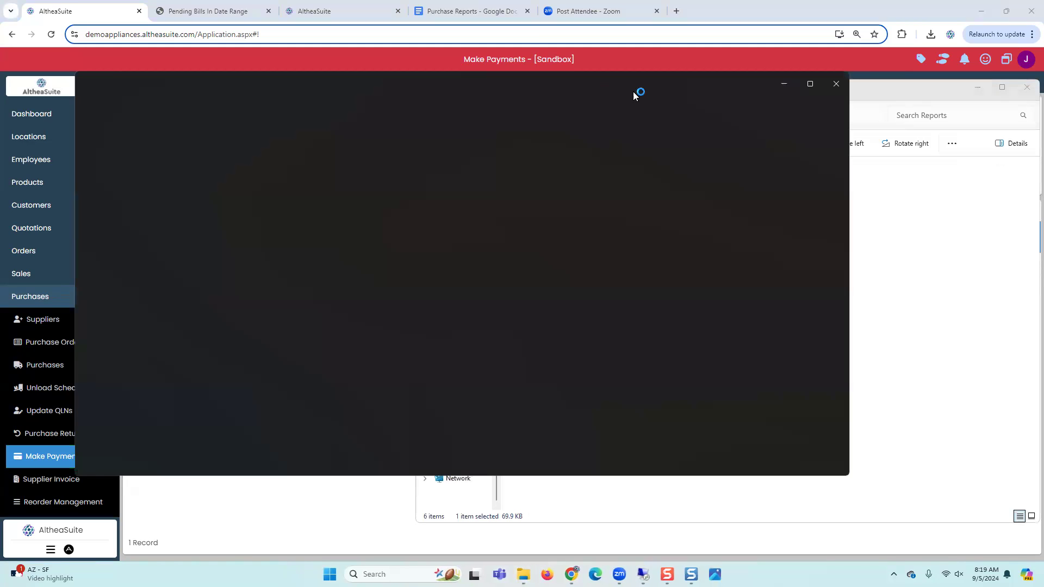
{"action": "left_click", "coordinate": [810, 83]}
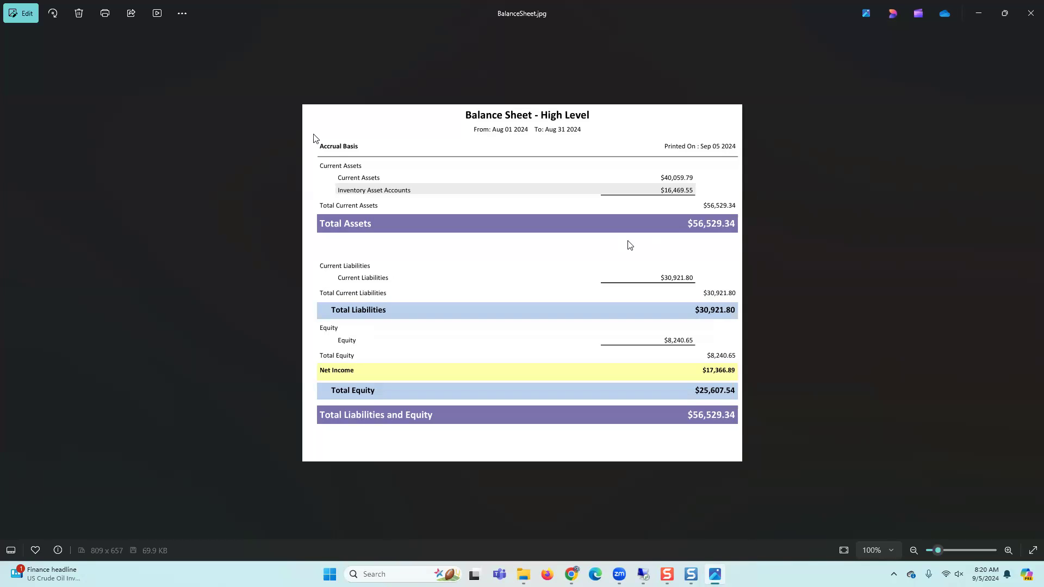
{"action": "left_click", "coordinate": [1030, 15]}
View BalanceSheetSummary.jpg and Delinquent Report (AR).pdf from the Reports folder, closing each one after review
{"action": "double_click", "coordinate": [543, 200]}
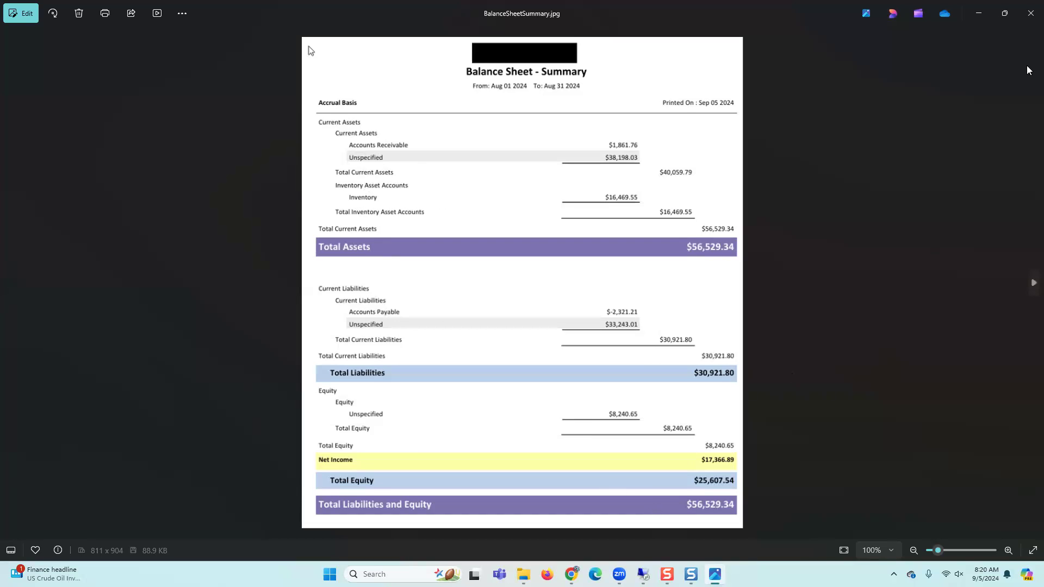
{"action": "left_click", "coordinate": [1031, 13]}
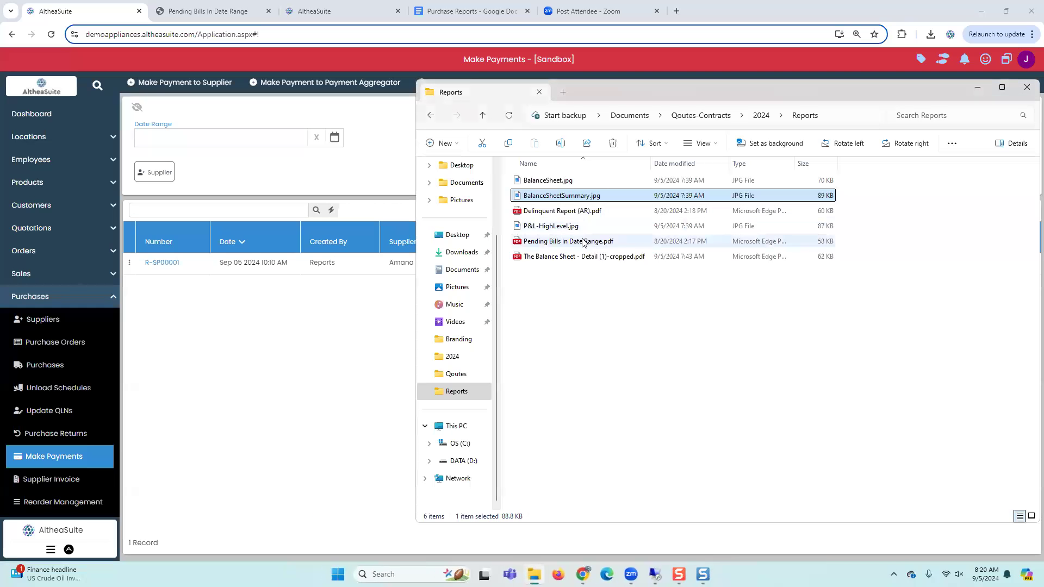
{"action": "double_click", "coordinate": [570, 212]}
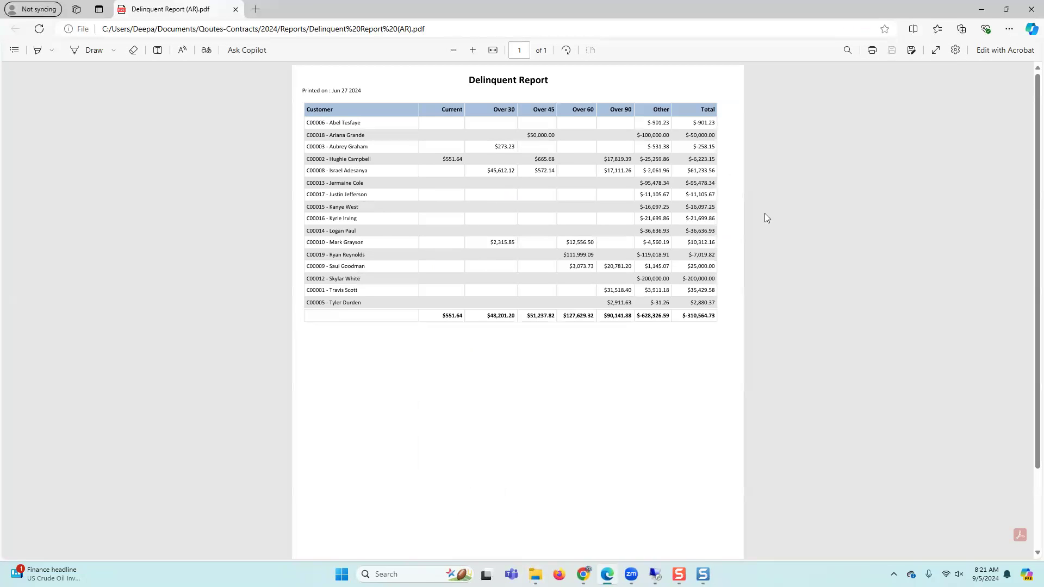
{"action": "left_click", "coordinate": [1027, 12]}
View P&L-HighLevel.jpg full screen and Pending Bills In Date Range.pdf from the Reports folder, closing each one after review
{"action": "left_click", "coordinate": [538, 230]}
{"action": "double_click", "coordinate": [538, 230]}
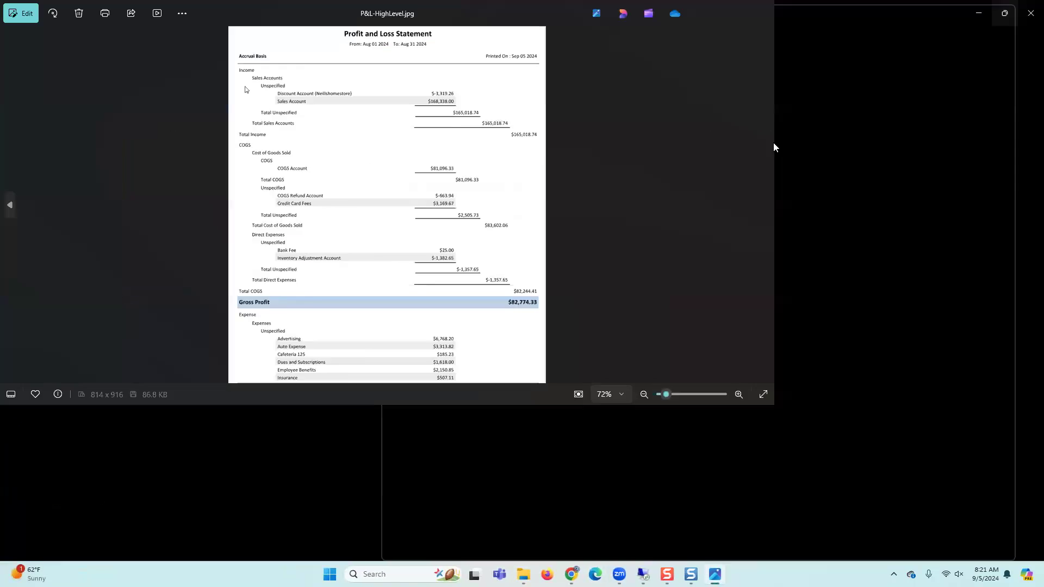
{"action": "left_click", "coordinate": [853, 126]}
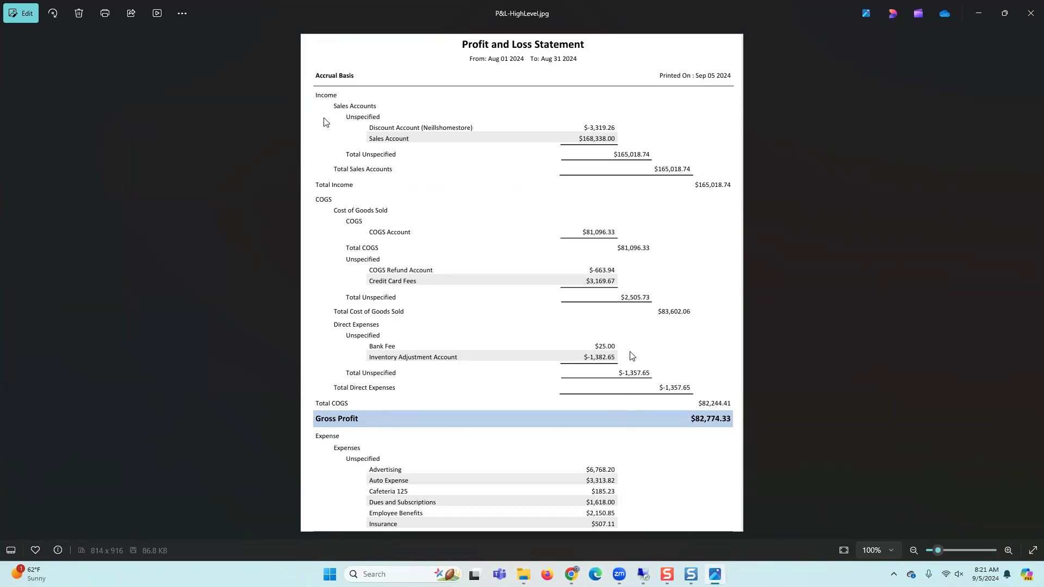
{"action": "left_click", "coordinate": [1030, 18]}
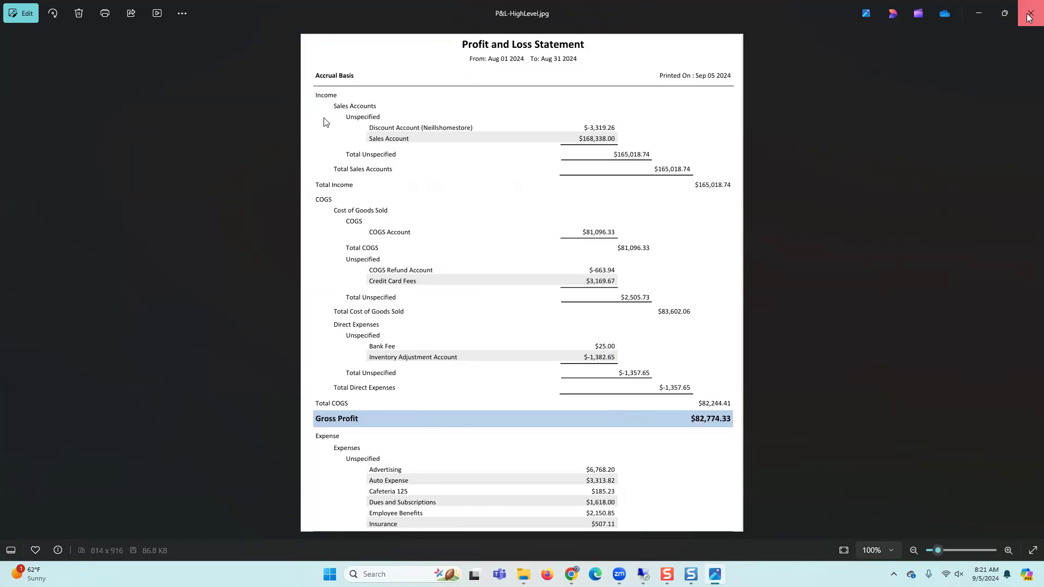
{"action": "double_click", "coordinate": [580, 245]}
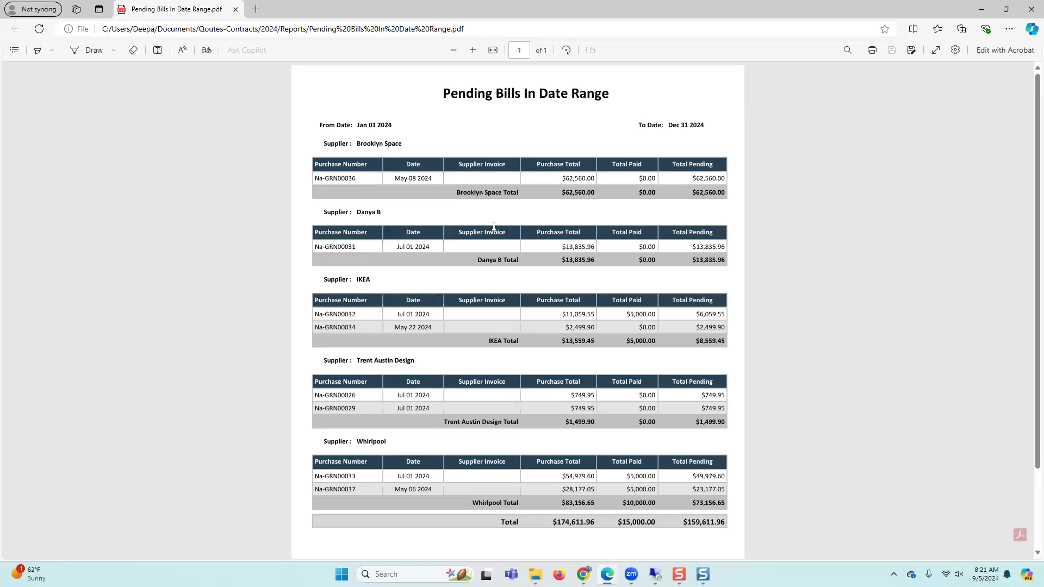
{"action": "left_click", "coordinate": [1031, 9]}
Review both pages of The Balance Sheet - Detail (1)-cropped.pdf, and close the document and the Reports folder
{"action": "double_click", "coordinate": [574, 258]}
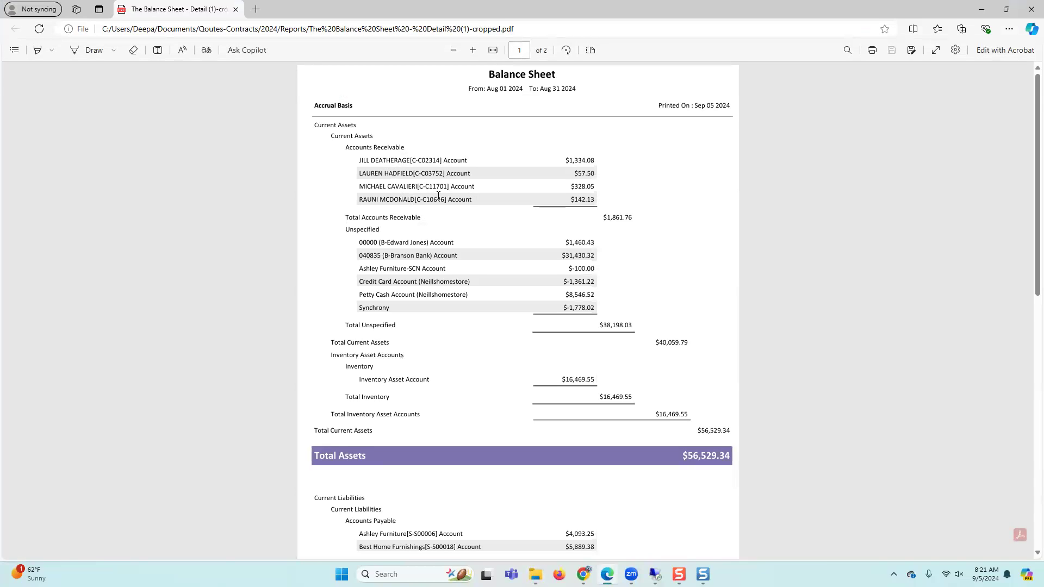
{"action": "scroll", "coordinate": [443, 207], "scroll_direction": "down", "scroll_amount": 3}
{"action": "scroll", "coordinate": [444, 207], "scroll_direction": "down", "scroll_amount": 5}
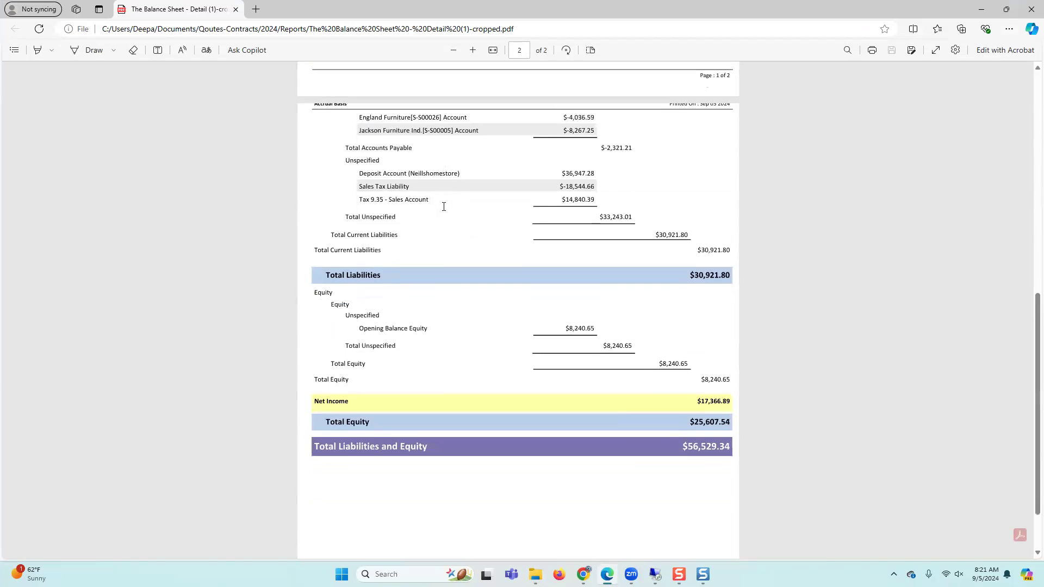
{"action": "scroll", "coordinate": [444, 206], "scroll_direction": "up", "scroll_amount": 5}
{"action": "scroll", "coordinate": [444, 206], "scroll_direction": "up", "scroll_amount": 3}
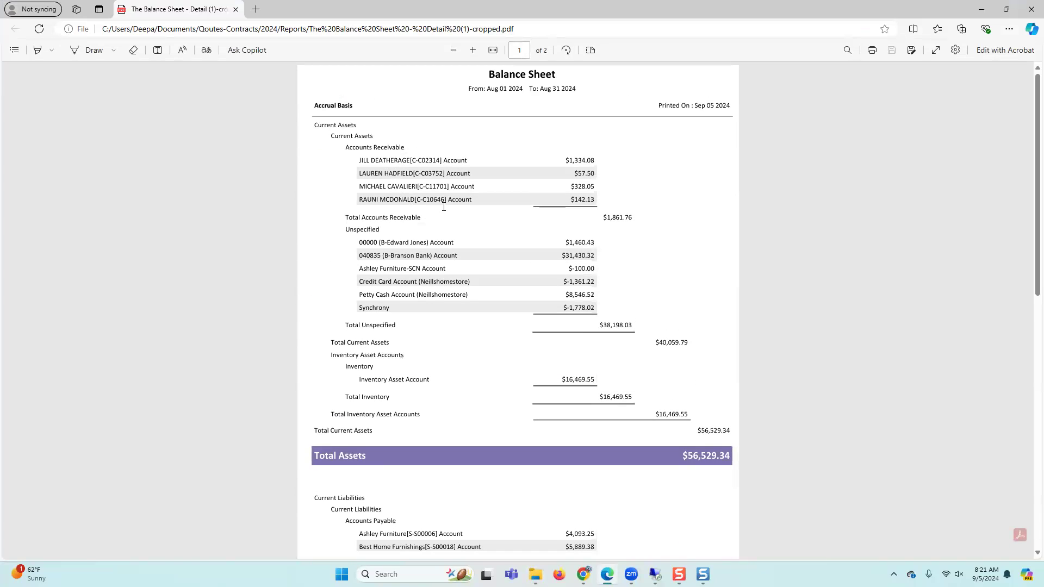
{"action": "left_click", "coordinate": [235, 10]}
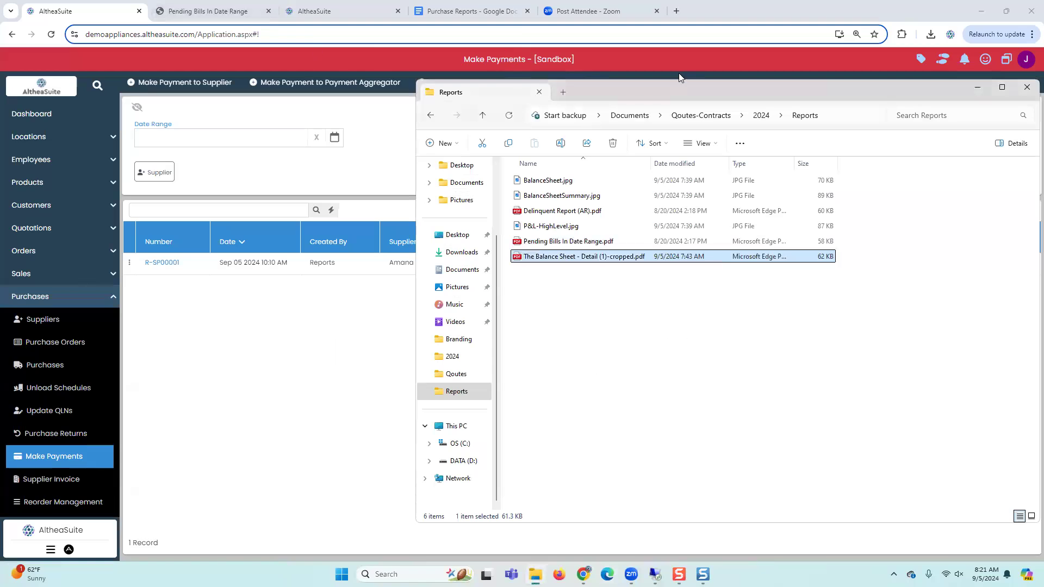
{"action": "left_click", "coordinate": [539, 94]}
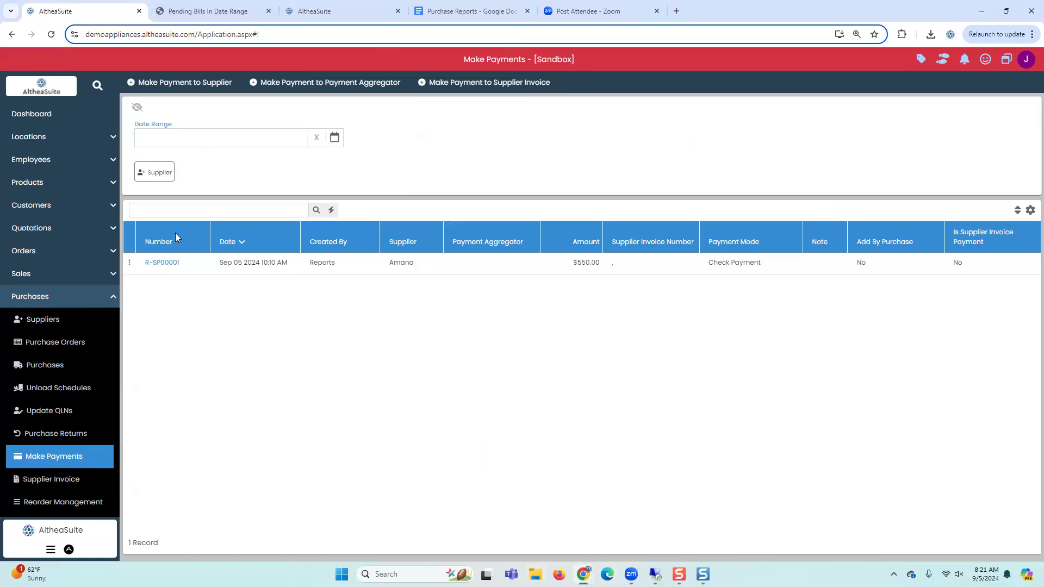
Open the Trial Balance and Profit & Loss reports under Finance Books in AltheaSuite
{"action": "left_click", "coordinate": [42, 299]}
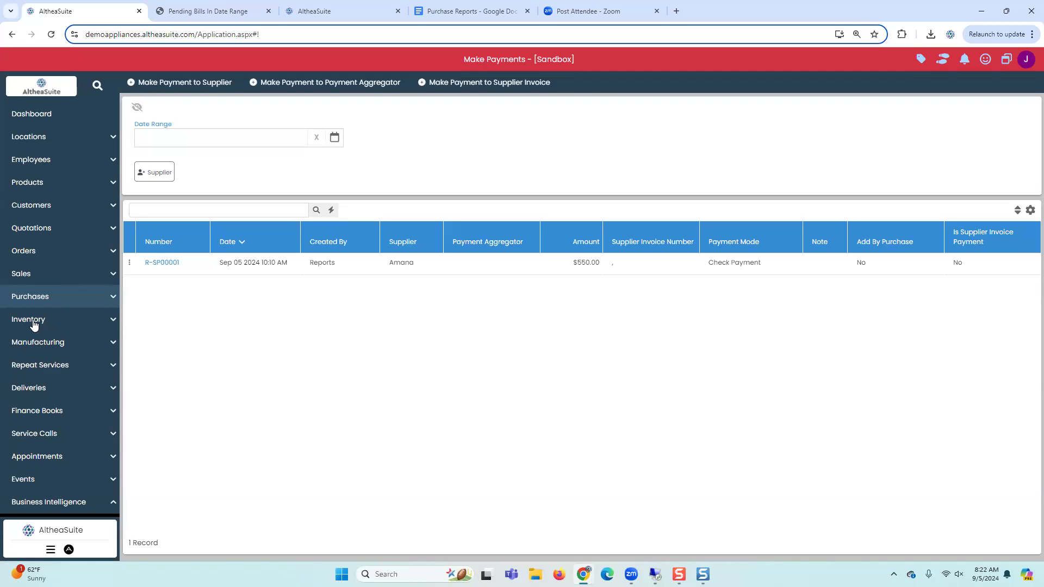
{"action": "left_click", "coordinate": [47, 412]}
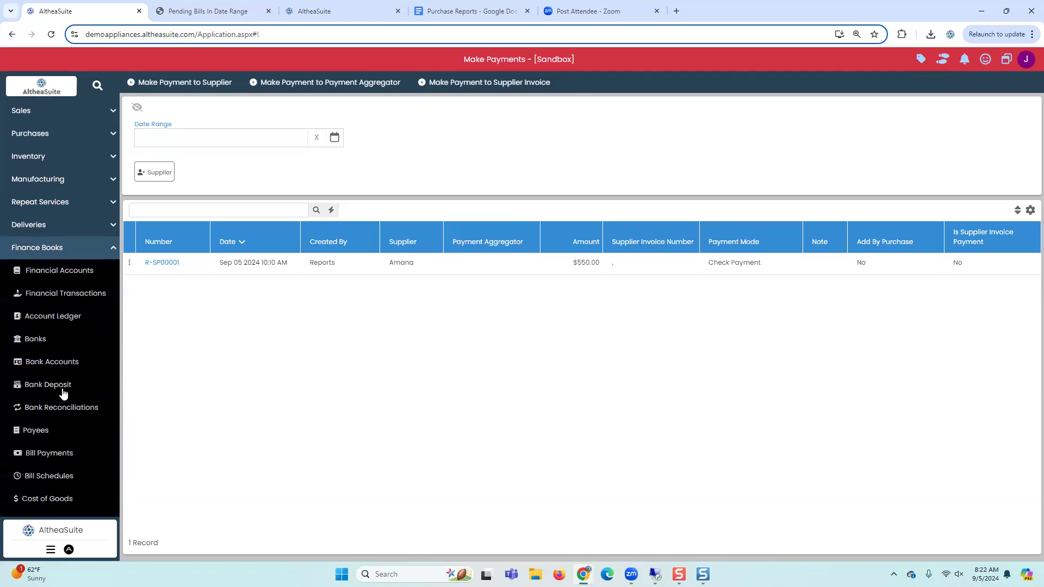
{"action": "scroll", "coordinate": [63, 392], "scroll_direction": "down", "scroll_amount": 2}
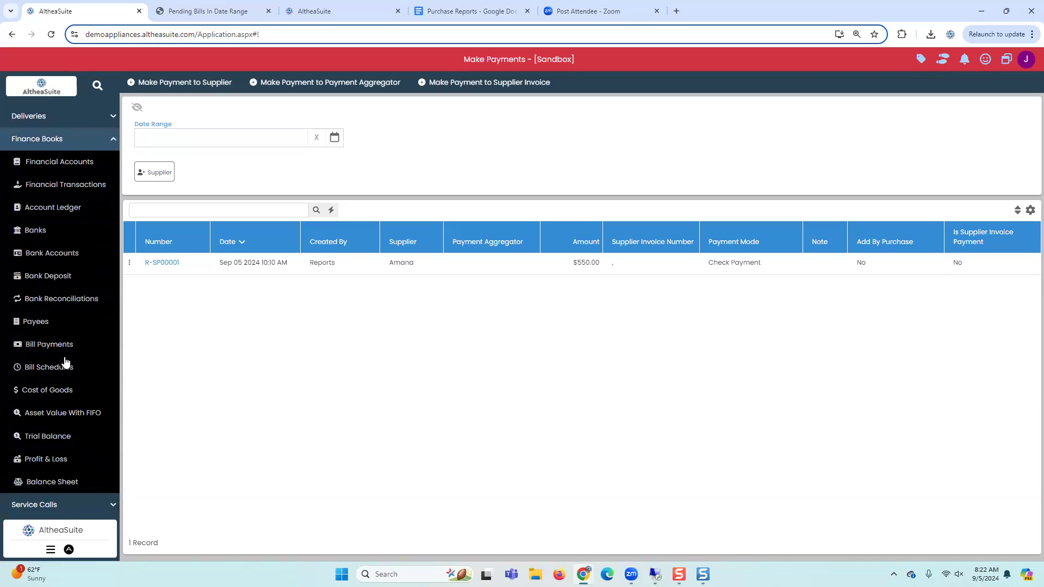
{"action": "left_click", "coordinate": [47, 437]}
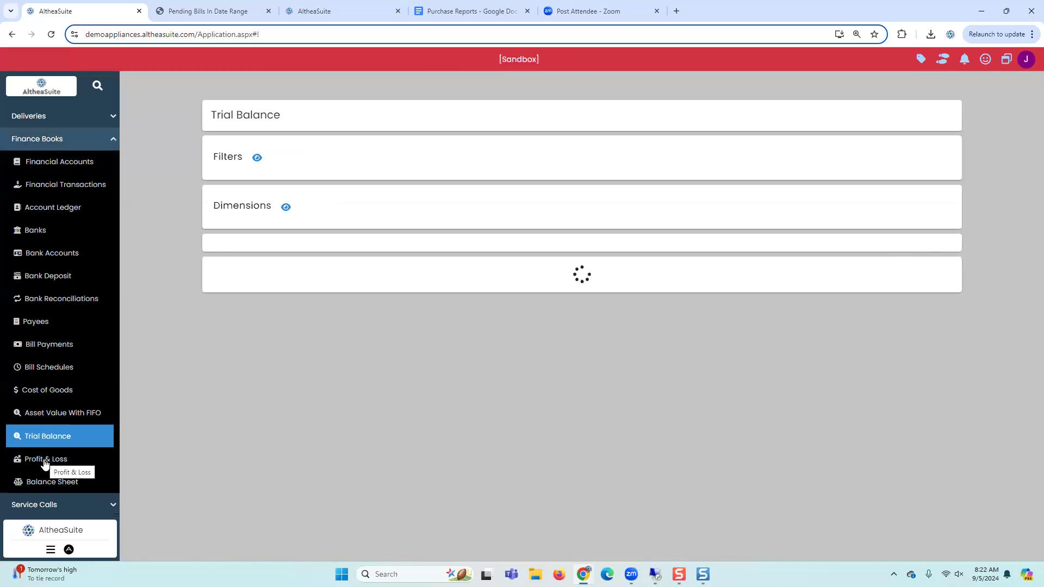
{"action": "left_click", "coordinate": [44, 462]}
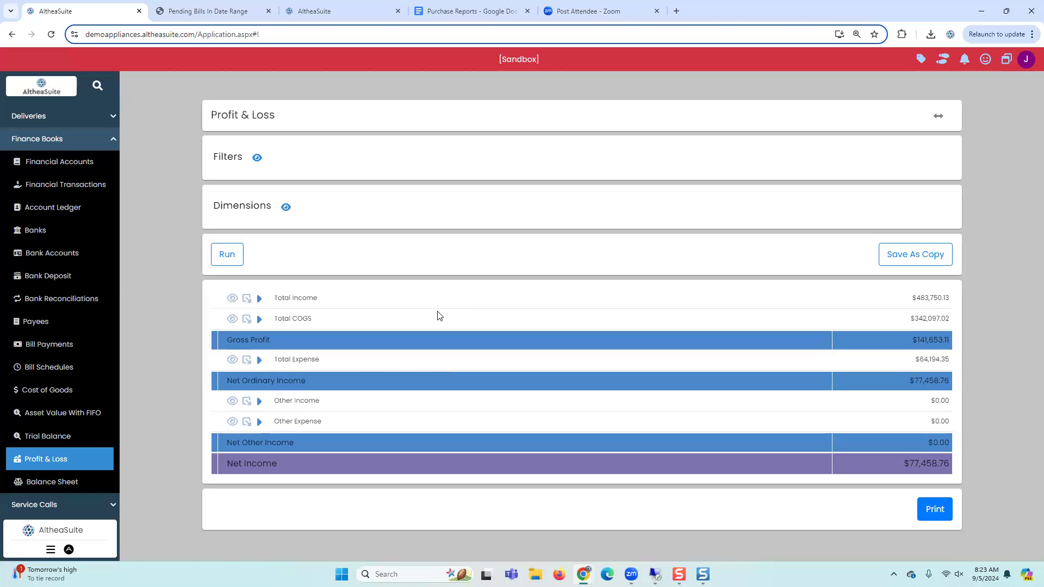
Drill into Total Income through Sales Accounts and its unspecified subgroup to examine the Sales Account's transactions
{"action": "left_click", "coordinate": [259, 300]}
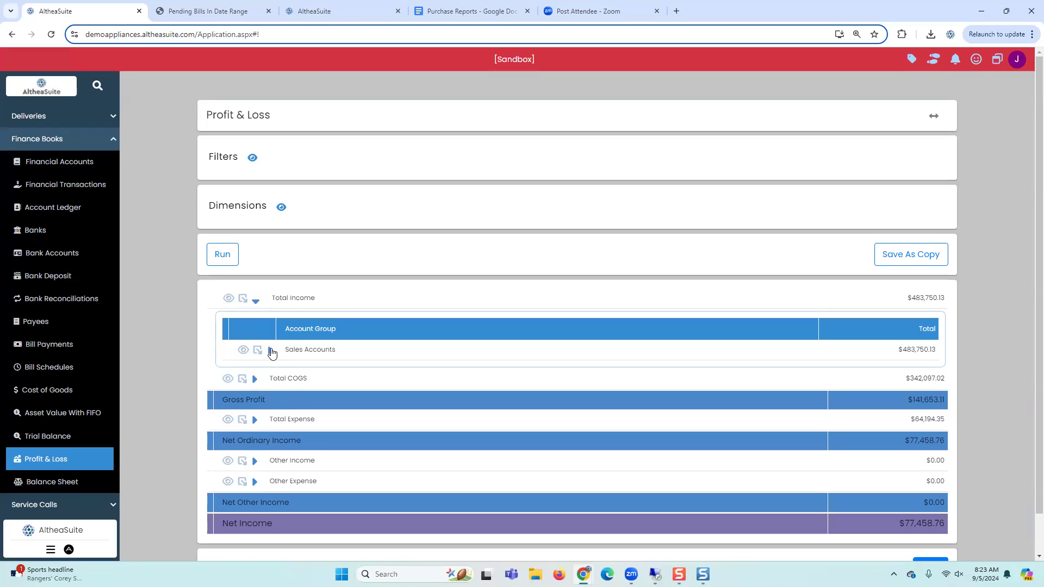
{"action": "left_click", "coordinate": [271, 352]}
{"action": "left_click", "coordinate": [287, 402]}
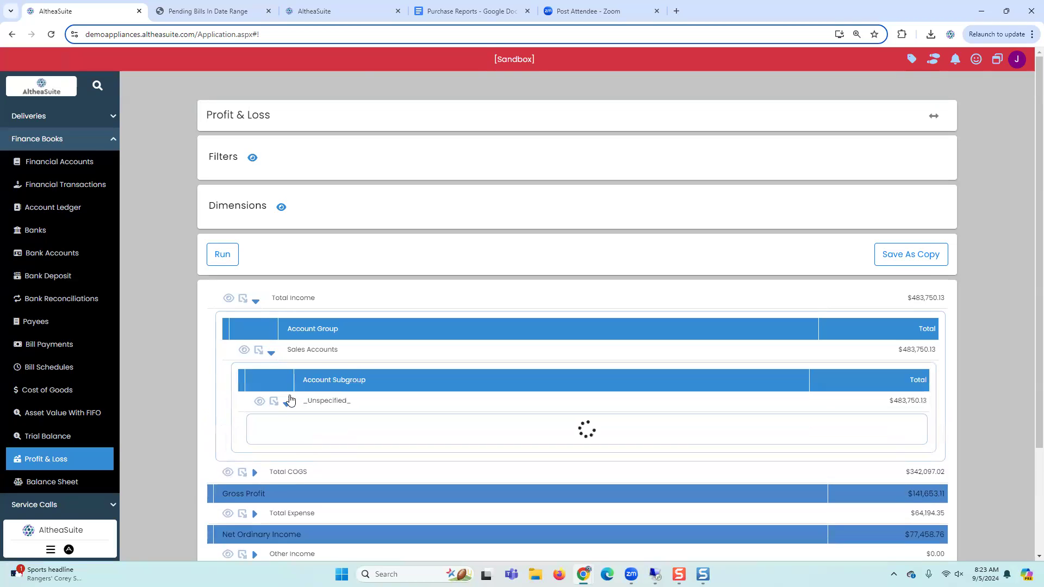
{"action": "scroll", "coordinate": [337, 397], "scroll_direction": "down", "scroll_amount": 2}
{"action": "left_click", "coordinate": [289, 363]}
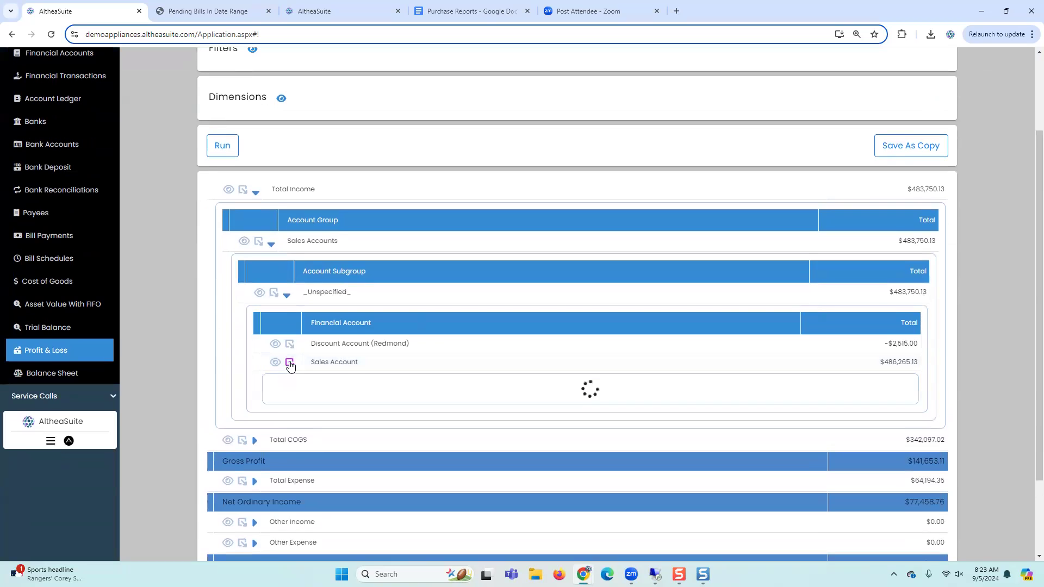
{"action": "scroll", "coordinate": [342, 235], "scroll_direction": "down", "scroll_amount": 3}
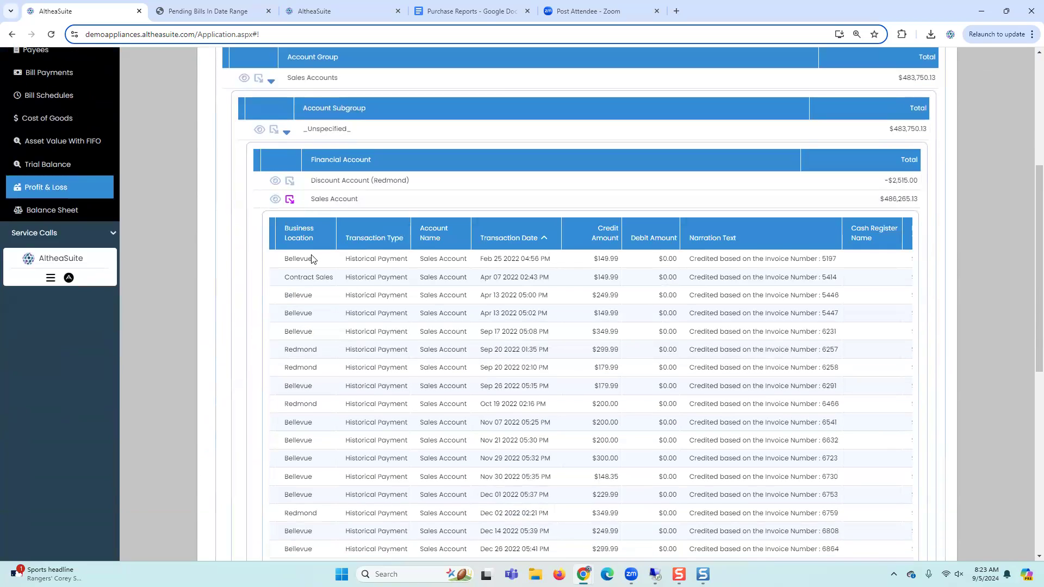
{"action": "scroll", "coordinate": [316, 297], "scroll_direction": "down", "scroll_amount": 8}
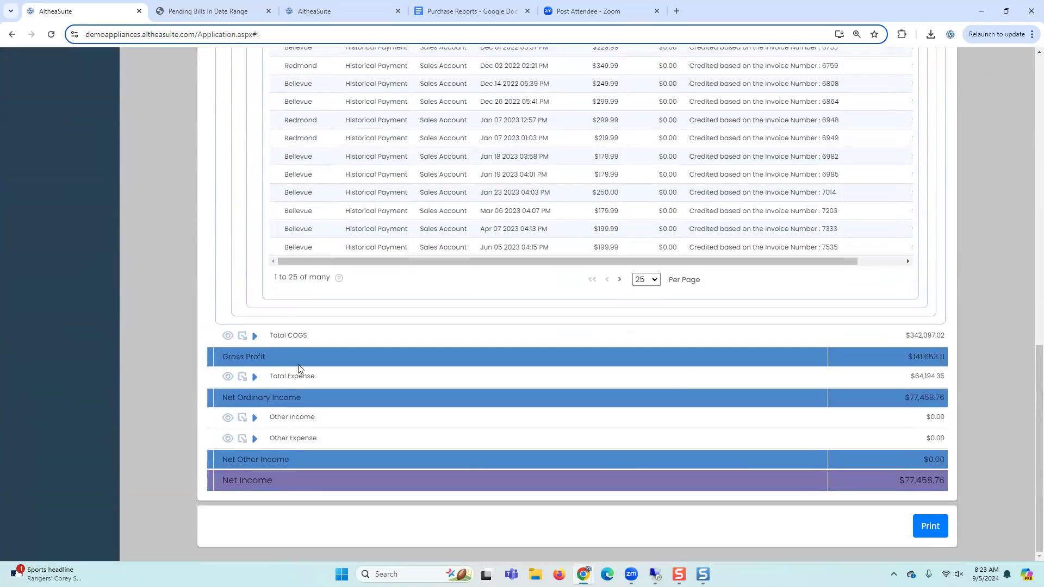
Drill into Total COGS through Cost of Goods Sold and the COGS subgroup to examine its financial accounts
{"action": "left_click", "coordinate": [255, 337]}
{"action": "left_click", "coordinate": [270, 328]}
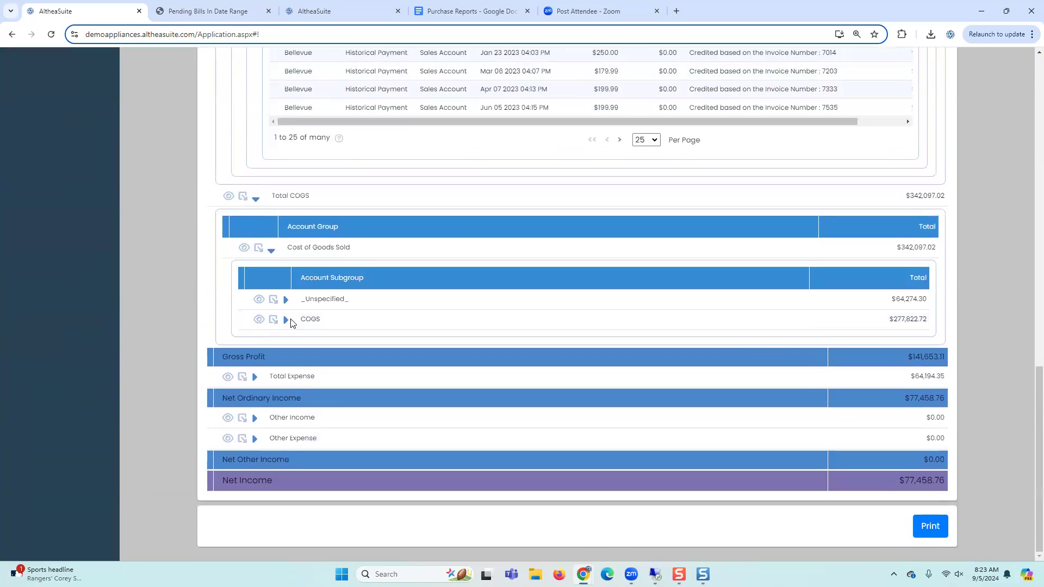
{"action": "left_click", "coordinate": [285, 320]}
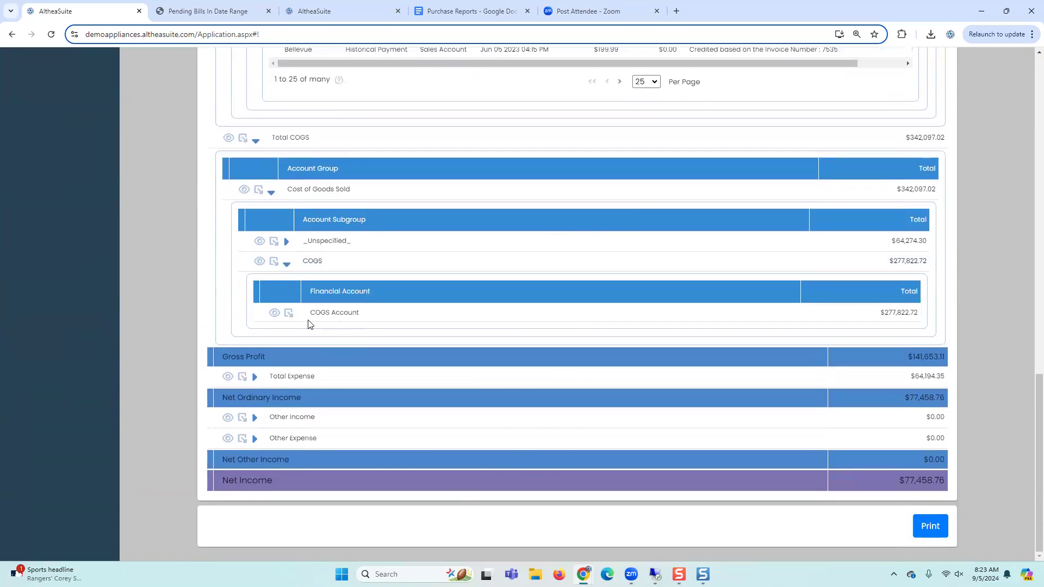
{"action": "scroll", "coordinate": [350, 378], "scroll_direction": "up", "scroll_amount": 6}
{"action": "scroll", "coordinate": [410, 244], "scroll_direction": "up", "scroll_amount": 10}
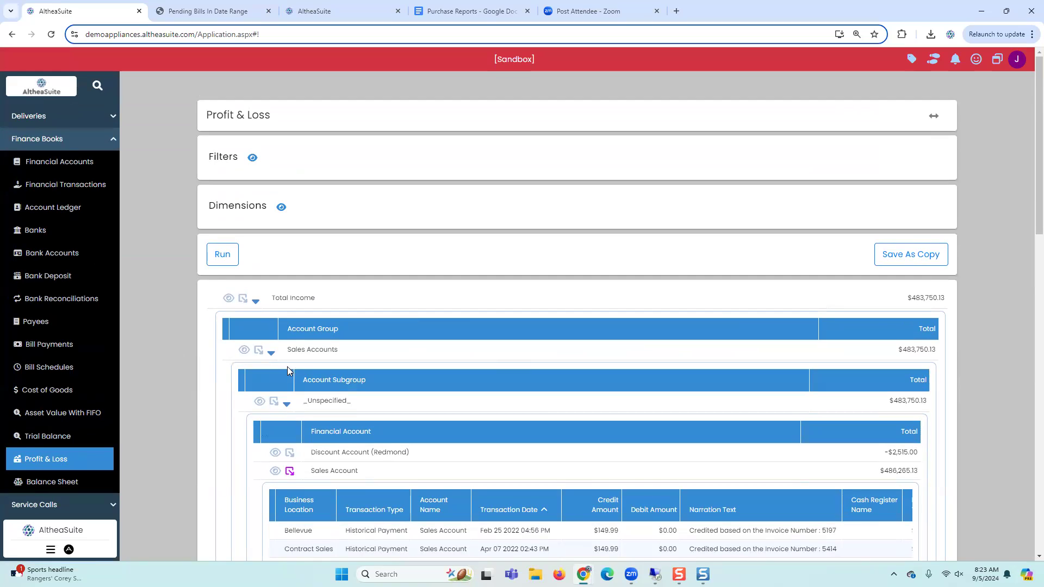
Start a new drill down in Business Intelligence with the name Sales and the drilldown type Sales
{"action": "scroll", "coordinate": [28, 443], "scroll_direction": "down", "scroll_amount": 3}
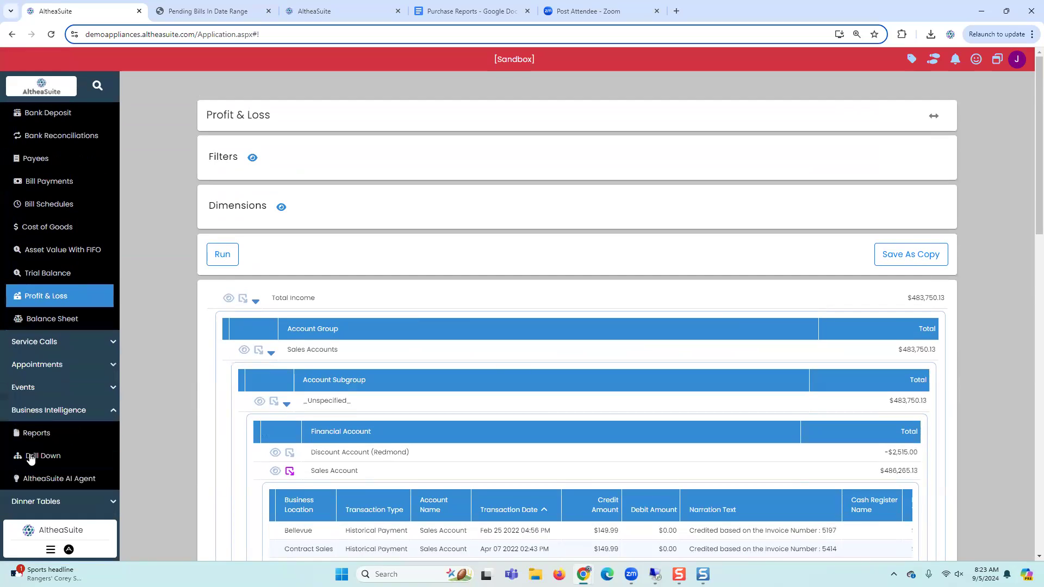
{"action": "left_click", "coordinate": [31, 457]}
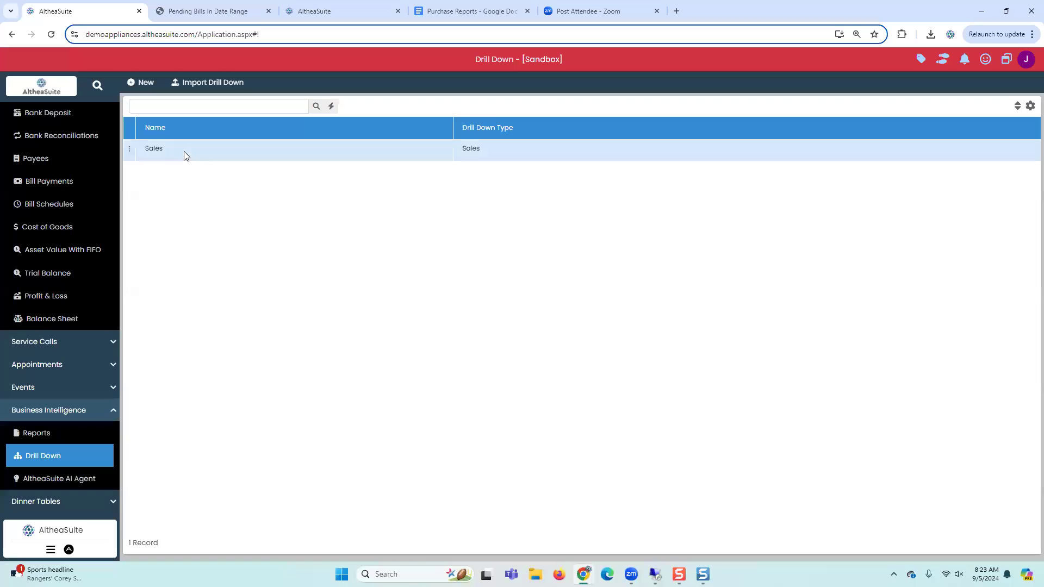
{"action": "left_click", "coordinate": [151, 85]}
{"action": "type", "text": "Sales"}
{"action": "left_click", "coordinate": [525, 169]}
{"action": "left_click", "coordinate": [478, 194]}
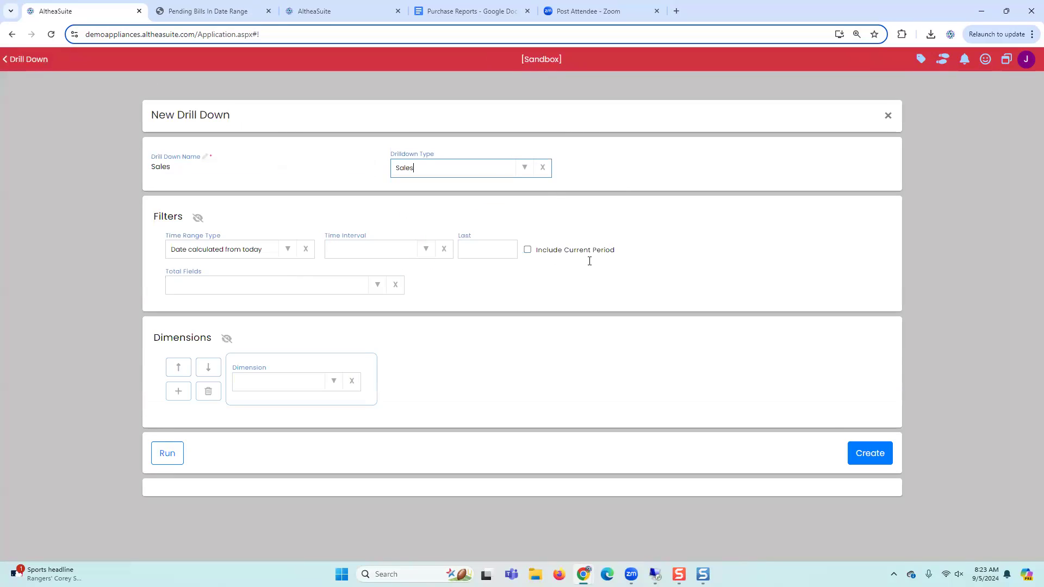
Filter the Sales drill down by a fixed date range from January 1, 2023 to December 31, 2023
{"action": "left_click", "coordinate": [291, 254]}
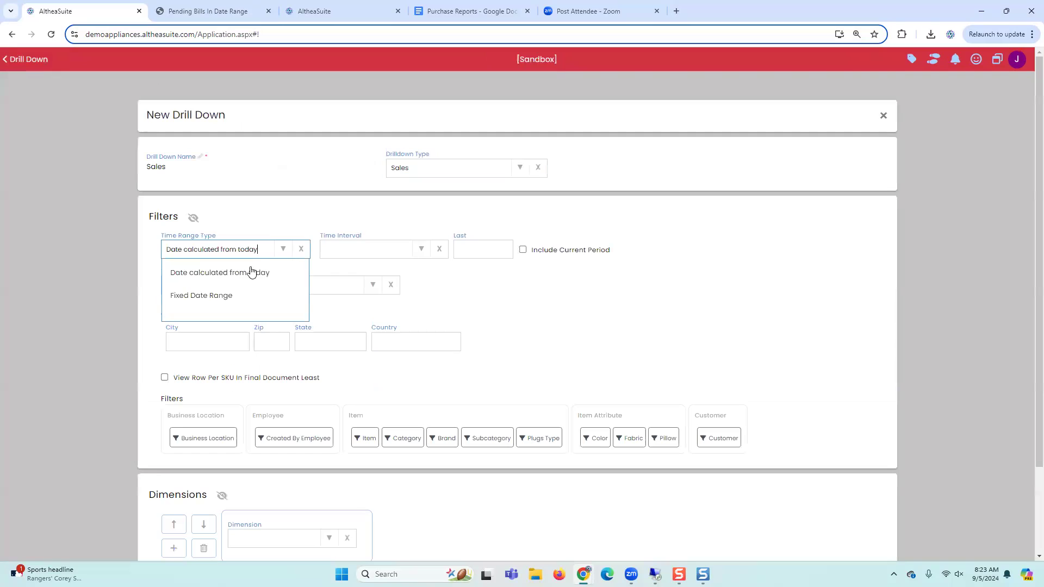
{"action": "left_click", "coordinate": [242, 295]}
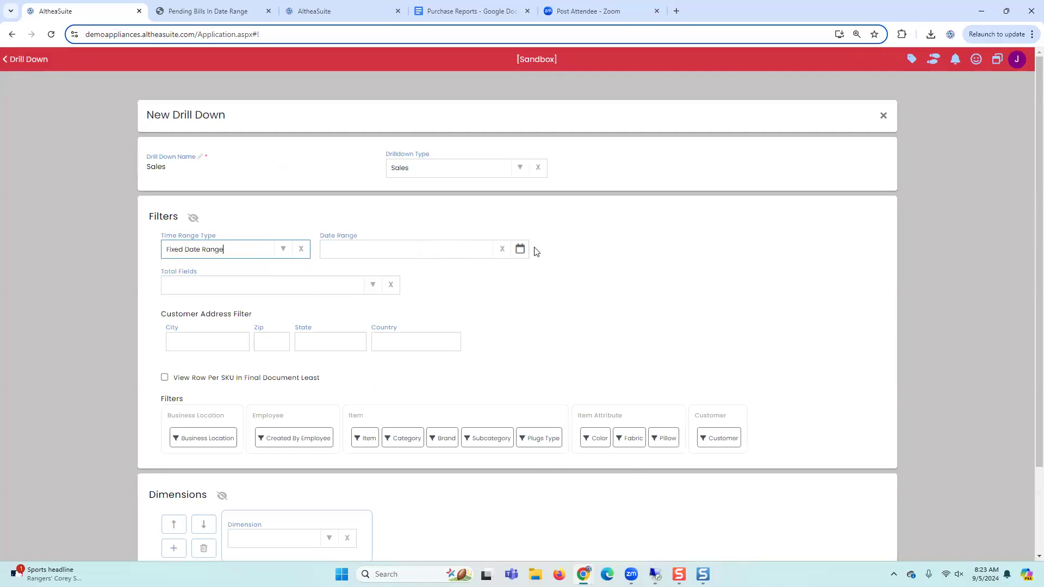
{"action": "left_click", "coordinate": [521, 249]}
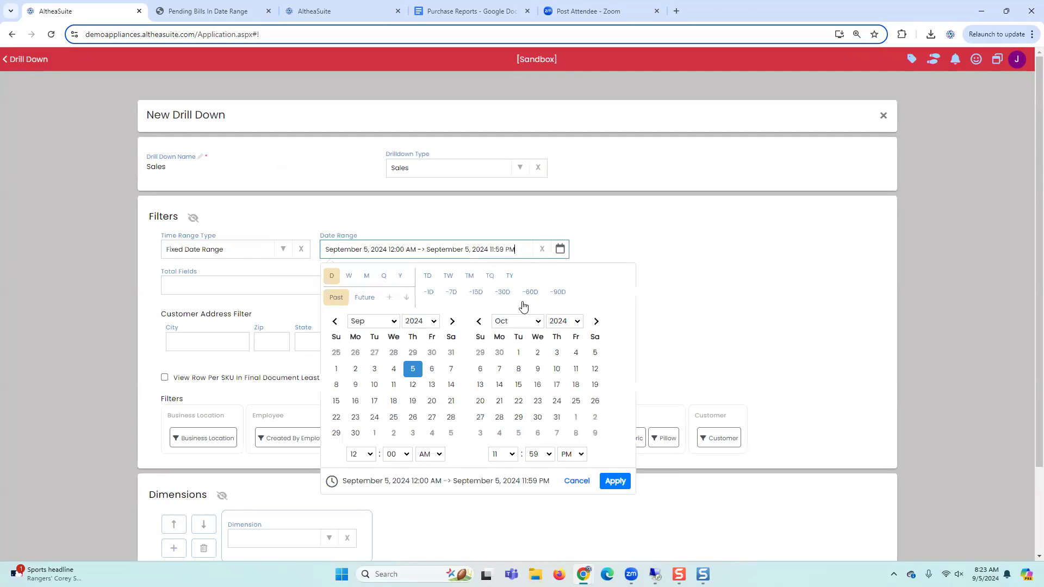
{"action": "left_click", "coordinate": [509, 276]}
{"action": "left_click", "coordinate": [548, 249]}
{"action": "left_click", "coordinate": [527, 276]}
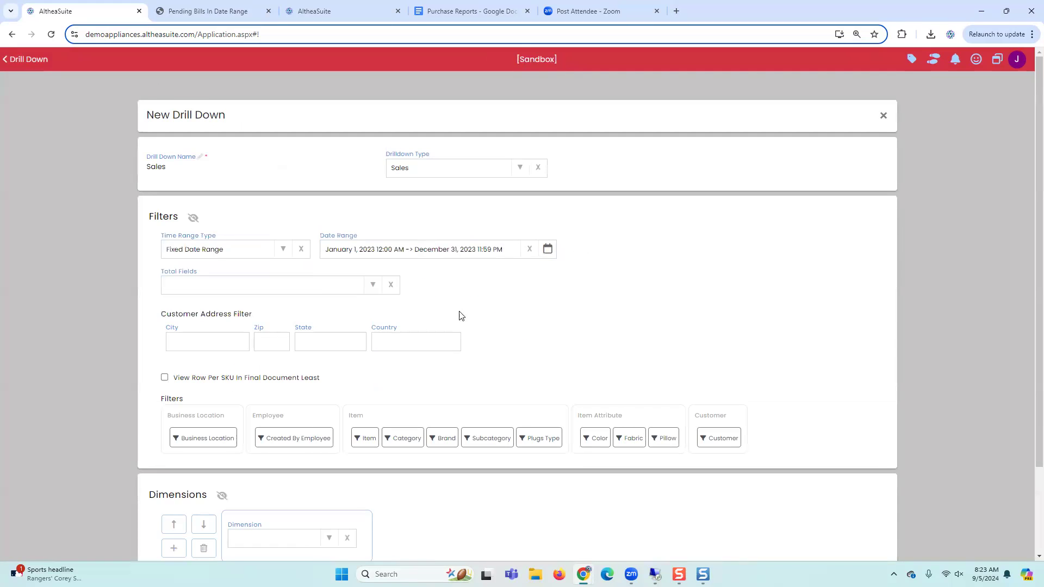
Add Business Location and Category as the drill down's dimensions and run it
{"action": "scroll", "coordinate": [459, 312], "scroll_direction": "down", "scroll_amount": 1}
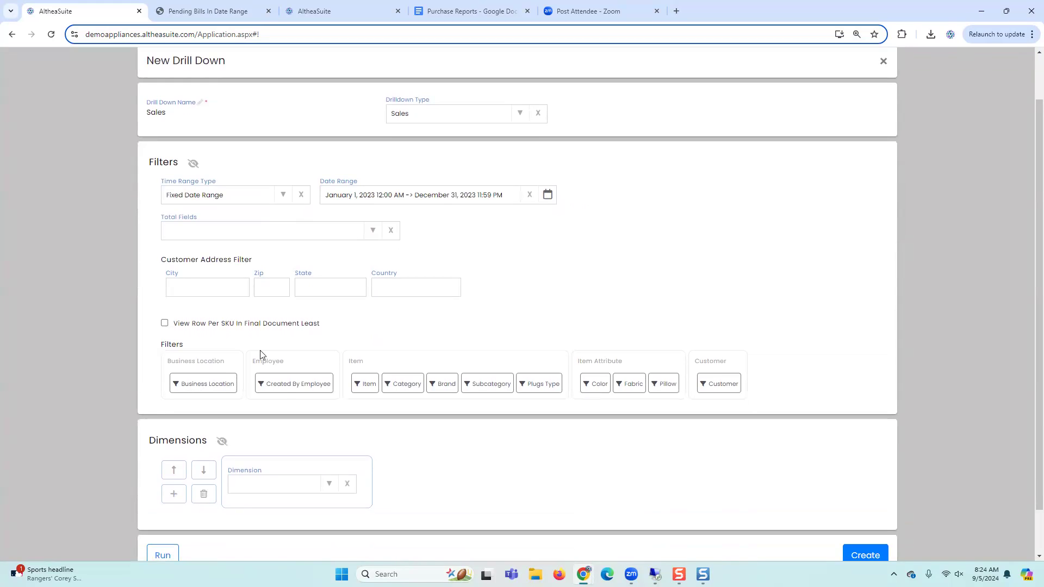
{"action": "left_click", "coordinate": [333, 490]}
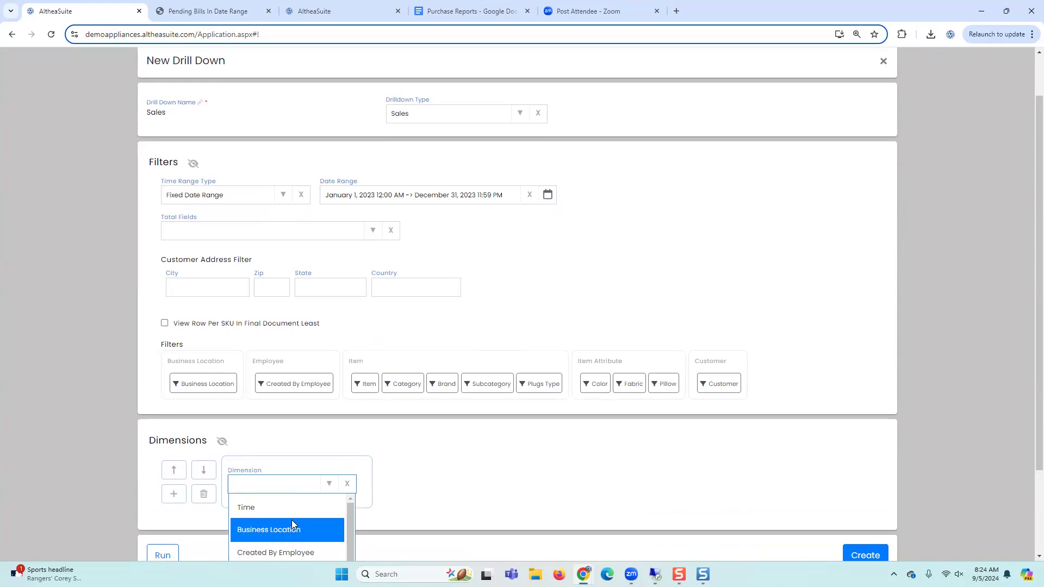
{"action": "left_click", "coordinate": [293, 525]}
{"action": "left_click", "coordinate": [174, 494]}
{"action": "scroll", "coordinate": [325, 435], "scroll_direction": "down", "scroll_amount": 2}
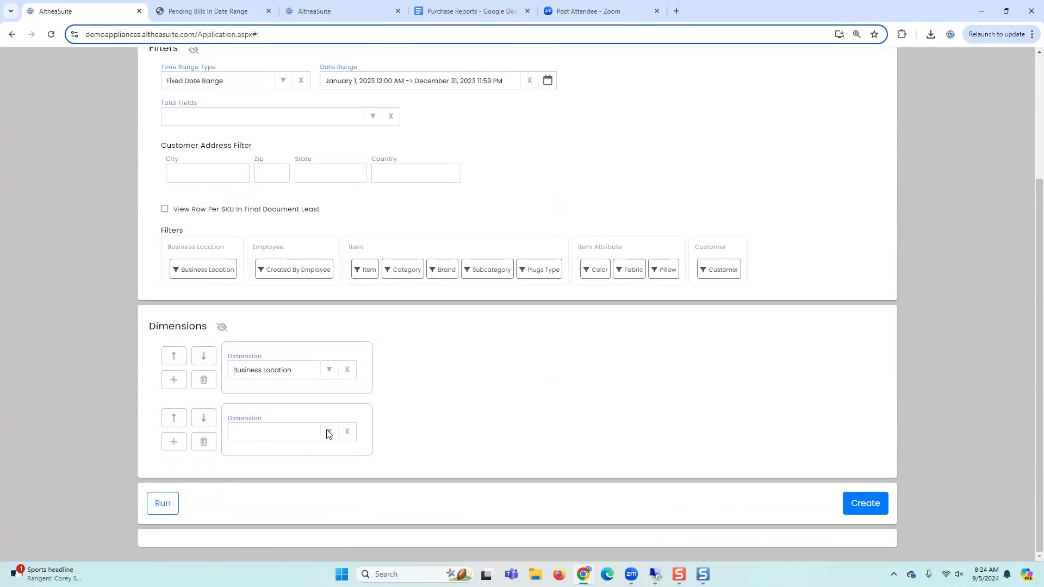
{"action": "left_click", "coordinate": [325, 433]}
{"action": "left_click", "coordinate": [254, 546]}
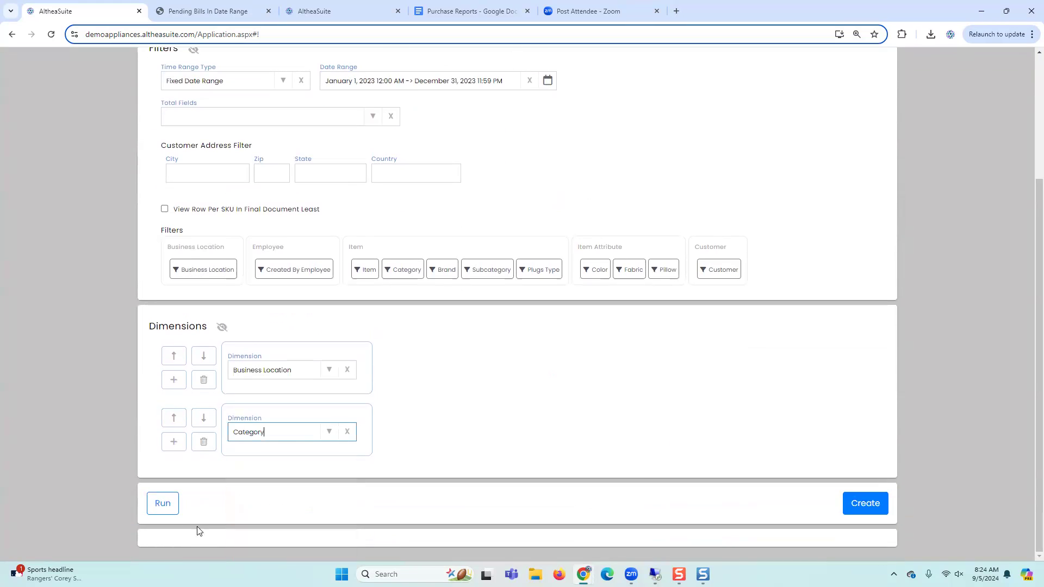
{"action": "left_click", "coordinate": [163, 503]}
Add Total Amount, Total Qty, COGS Amount, COGS Difference and Margin as the drill down's total fields
{"action": "scroll", "coordinate": [329, 204], "scroll_direction": "up", "scroll_amount": 2}
{"action": "left_click", "coordinate": [372, 225]}
{"action": "left_click", "coordinate": [310, 247]}
{"action": "left_click", "coordinate": [362, 243]}
{"action": "left_click", "coordinate": [329, 294]}
{"action": "left_click", "coordinate": [373, 248]}
{"action": "left_click", "coordinate": [317, 319]}
{"action": "left_click", "coordinate": [373, 248]}
{"action": "left_click", "coordinate": [292, 342]}
{"action": "left_click", "coordinate": [372, 268]}
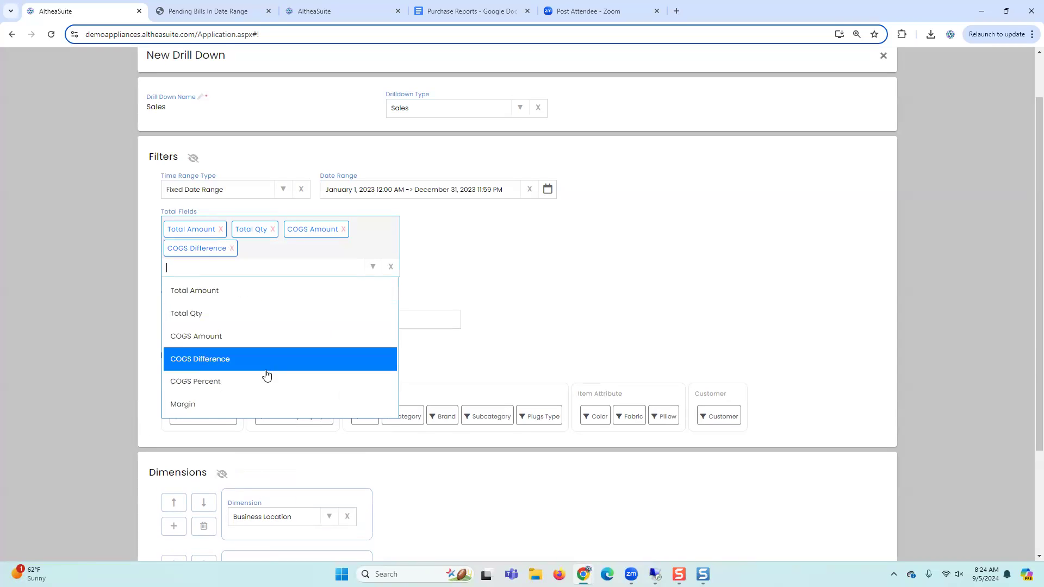
{"action": "left_click", "coordinate": [249, 405]}
{"action": "left_click", "coordinate": [373, 267]}
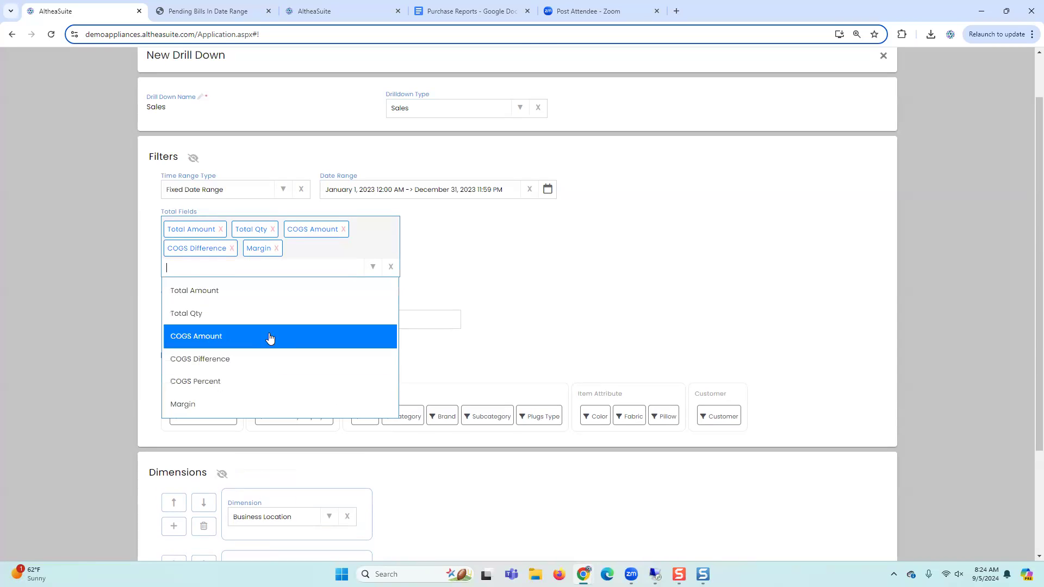
Rerun the drill down with the chosen total fields and expand the overall total to compare the business locations
{"action": "scroll", "coordinate": [216, 492], "scroll_direction": "down", "scroll_amount": 2}
{"action": "scroll", "coordinate": [215, 492], "scroll_direction": "down", "scroll_amount": 1}
{"action": "scroll", "coordinate": [170, 446], "scroll_direction": "up", "scroll_amount": 1}
{"action": "scroll", "coordinate": [184, 517], "scroll_direction": "down", "scroll_amount": 1}
{"action": "left_click", "coordinate": [172, 513]}
{"action": "scroll", "coordinate": [175, 506], "scroll_direction": "down", "scroll_amount": 2}
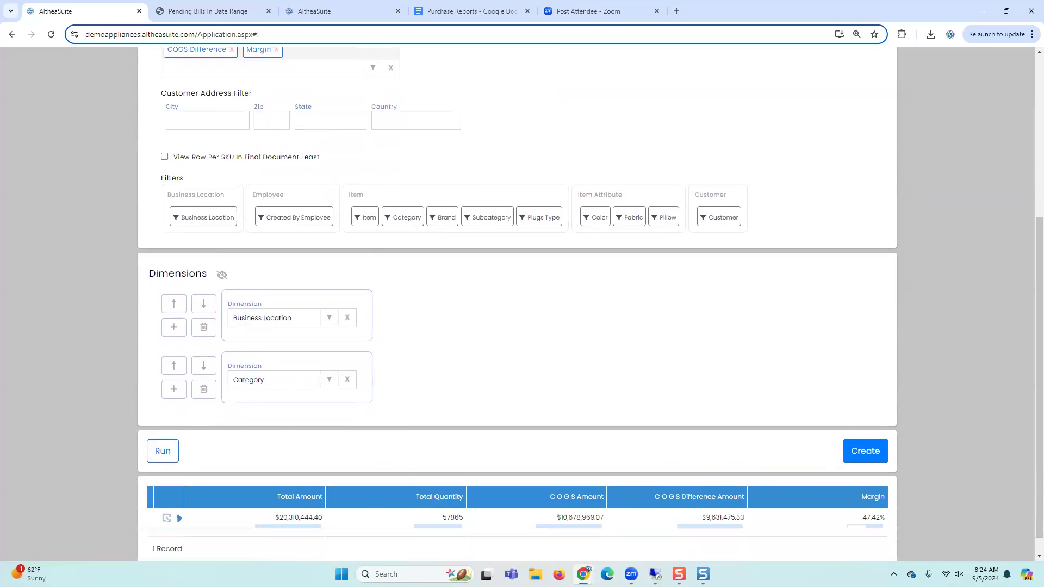
{"action": "left_click", "coordinate": [177, 499]}
{"action": "scroll", "coordinate": [276, 410], "scroll_direction": "down", "scroll_amount": 2}
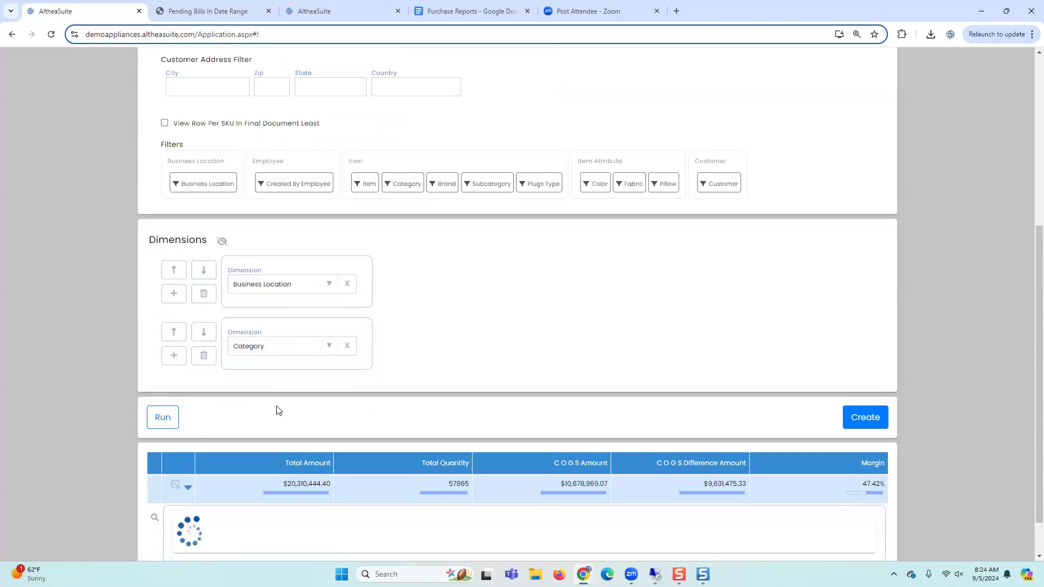
{"action": "scroll", "coordinate": [653, 383], "scroll_direction": "down", "scroll_amount": 2}
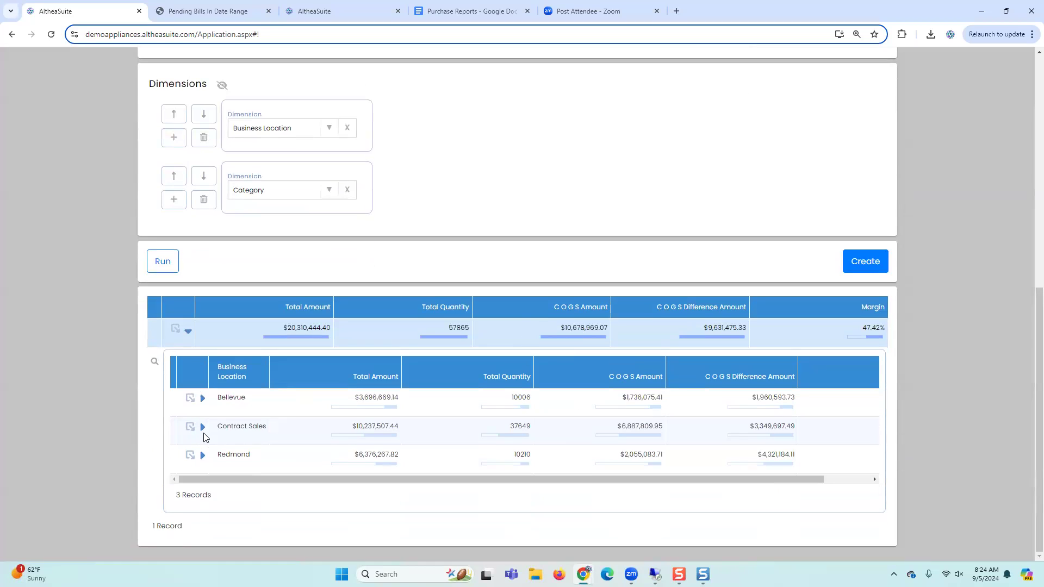
{"action": "scroll", "coordinate": [685, 308], "scroll_direction": "up", "scroll_amount": 10}
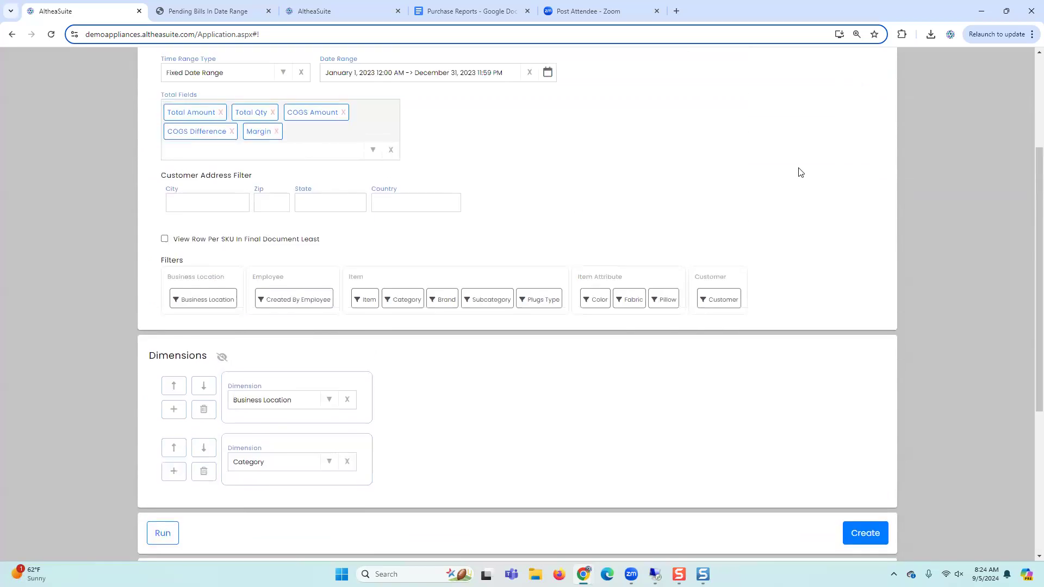
{"action": "scroll", "coordinate": [490, 337], "scroll_direction": "down", "scroll_amount": 8}
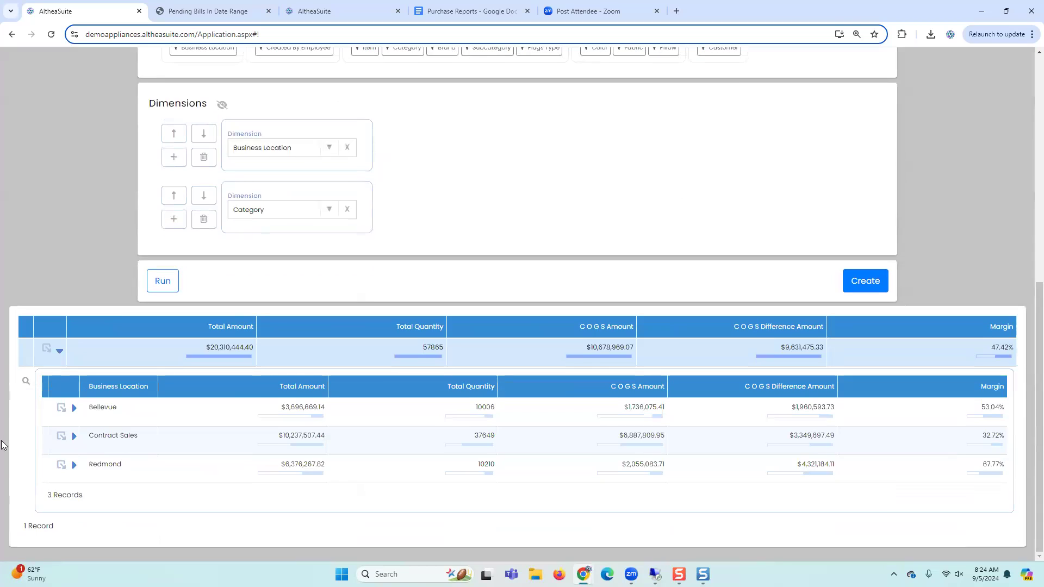
Expand Bellevue by category, sort its categories by Total Amount in descending order, and close the drill down
{"action": "left_click", "coordinate": [25, 384]}
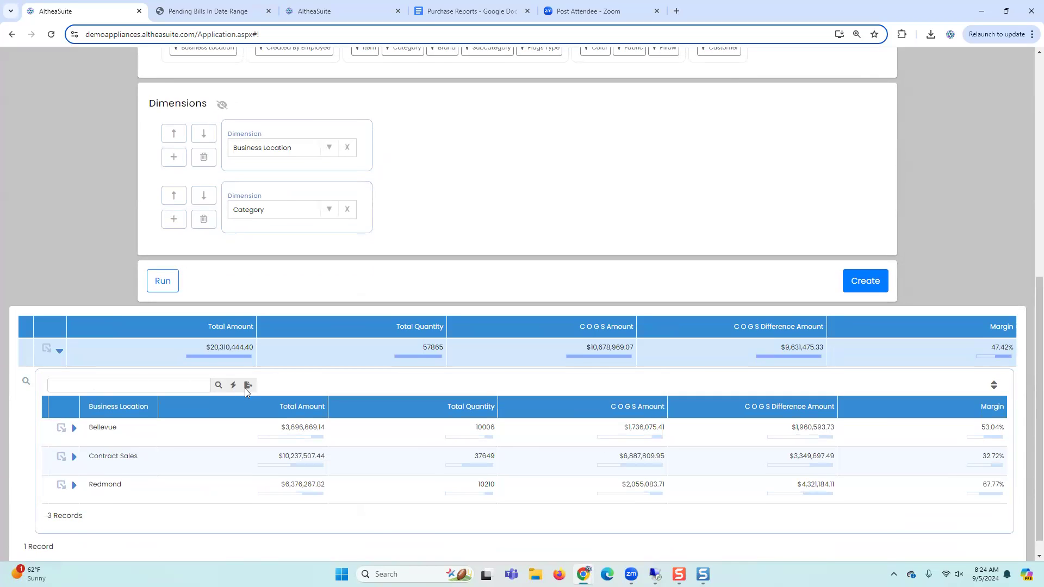
{"action": "left_click", "coordinate": [74, 428]}
{"action": "scroll", "coordinate": [206, 441], "scroll_direction": "down", "scroll_amount": 1}
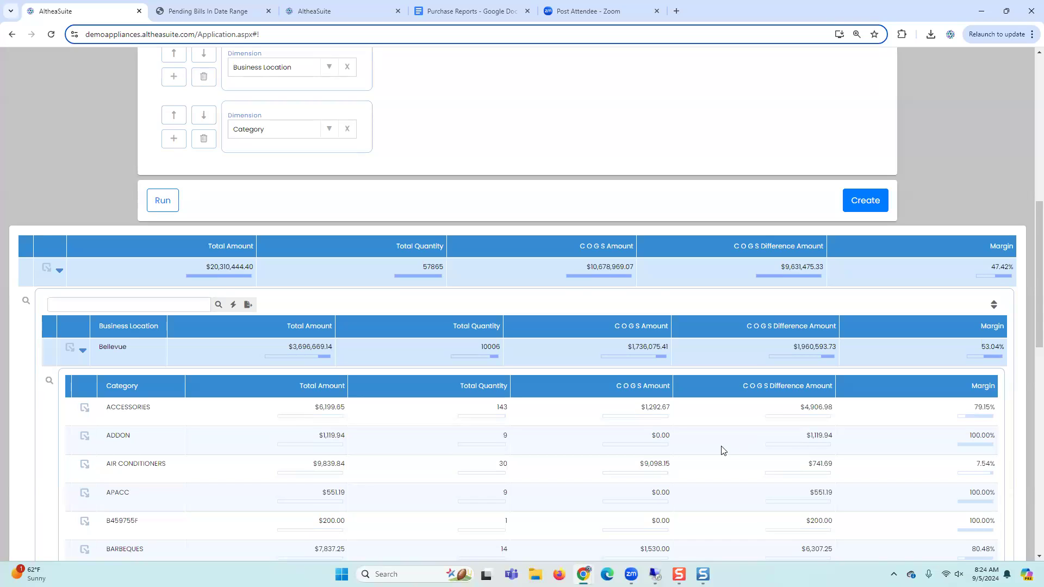
{"action": "left_click", "coordinate": [601, 420]}
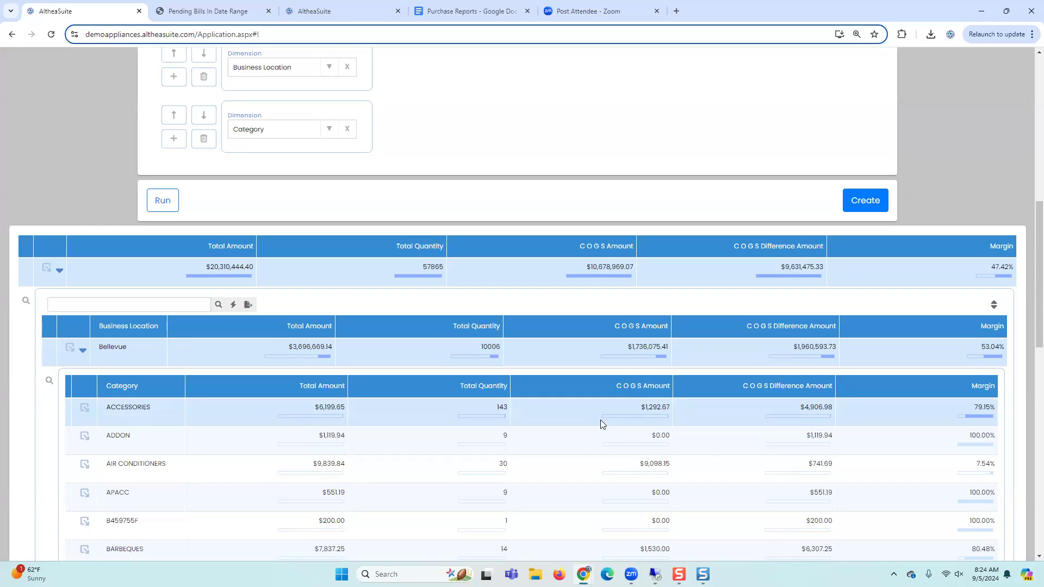
{"action": "left_click", "coordinate": [321, 392]}
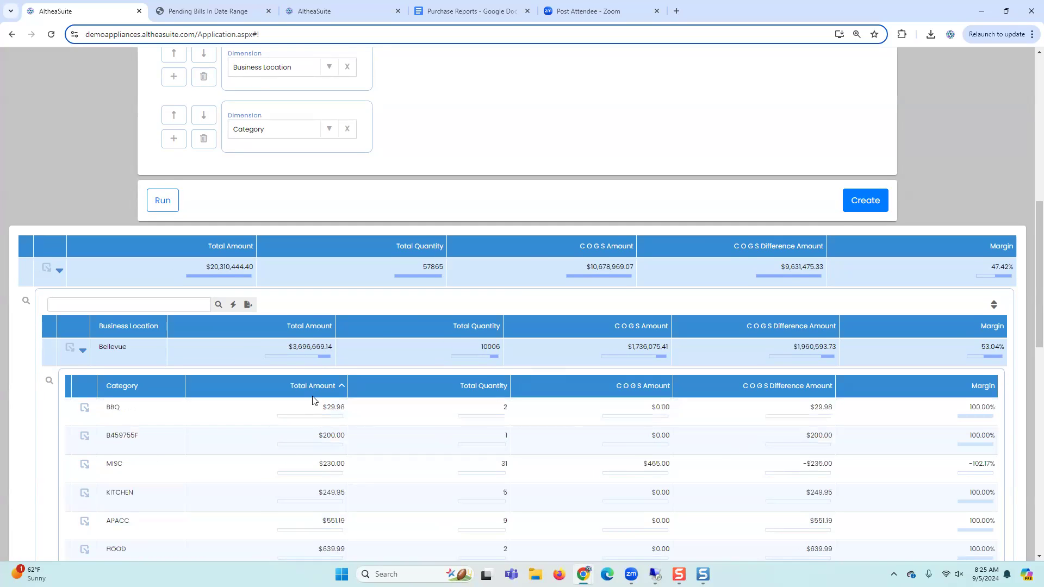
{"action": "left_click", "coordinate": [317, 392]}
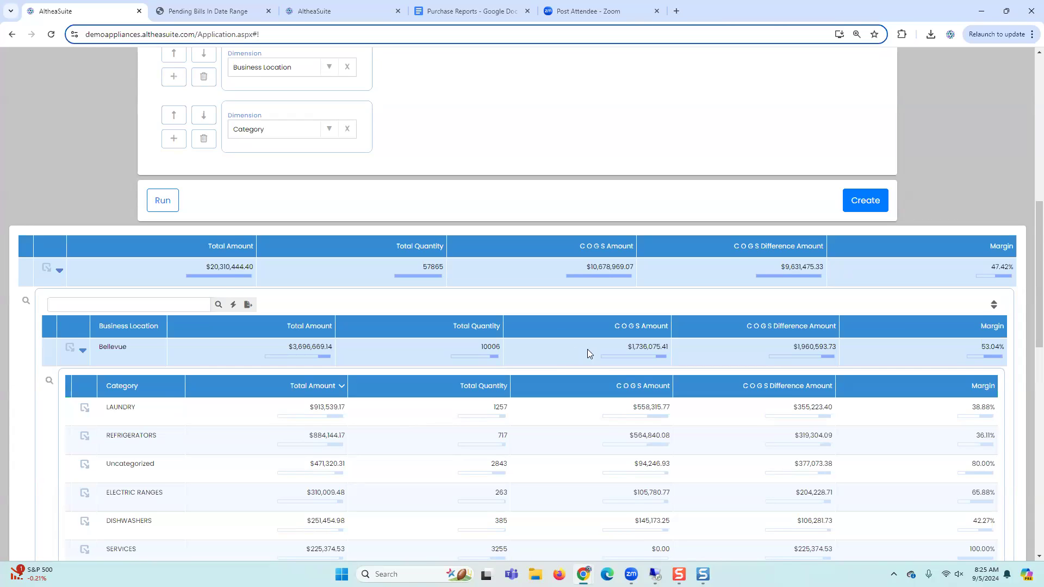
{"action": "scroll", "coordinate": [587, 349], "scroll_direction": "up", "scroll_amount": 10}
{"action": "left_click", "coordinate": [883, 116]}
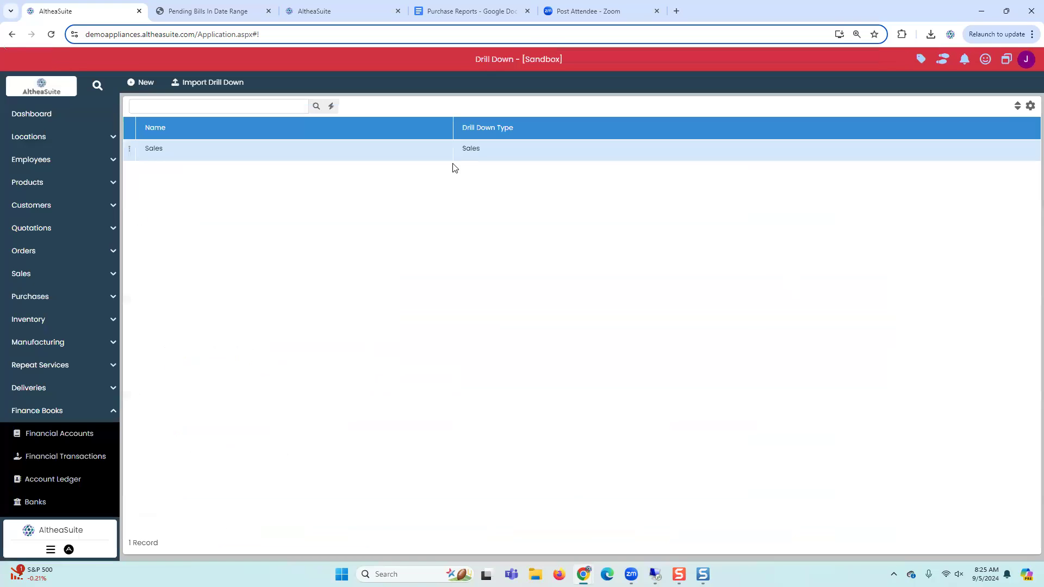
View the drilldown types available for a new drill down and the actions offered for the existing Sales drill down
{"action": "left_click", "coordinate": [141, 89]}
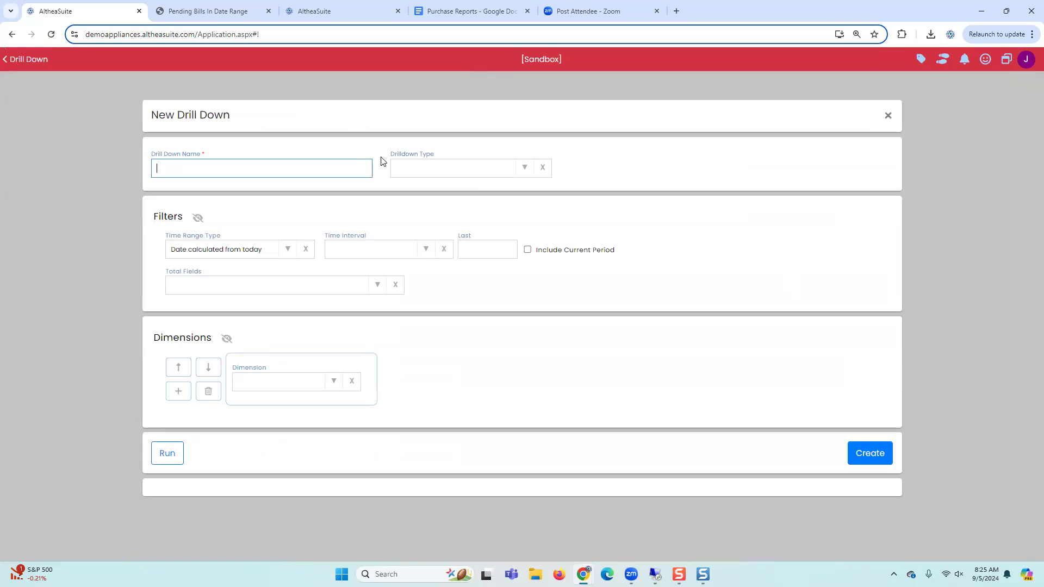
{"action": "left_click", "coordinate": [478, 170]}
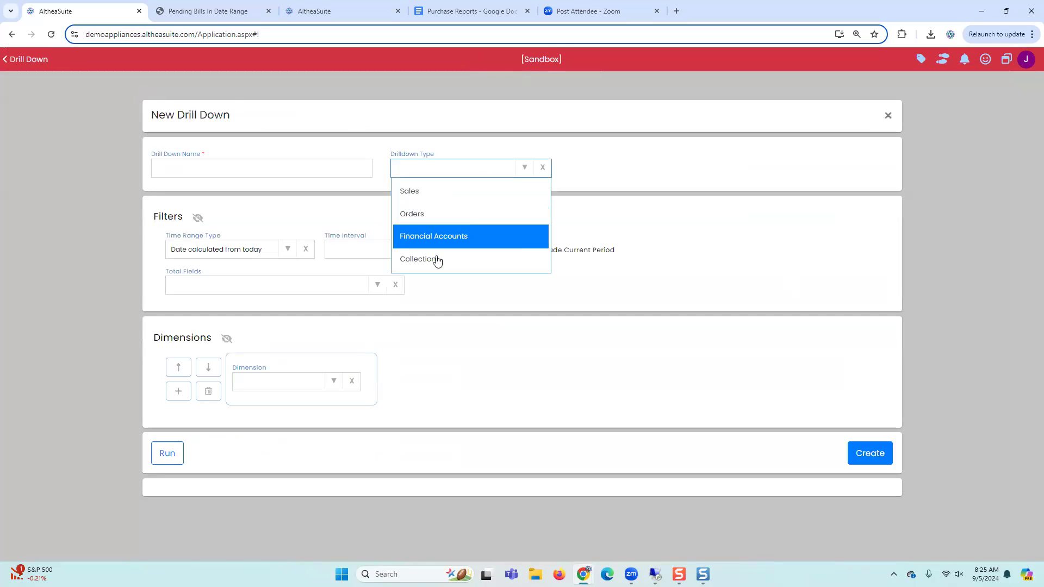
{"action": "left_click", "coordinate": [888, 116]}
{"action": "left_click", "coordinate": [130, 150]}
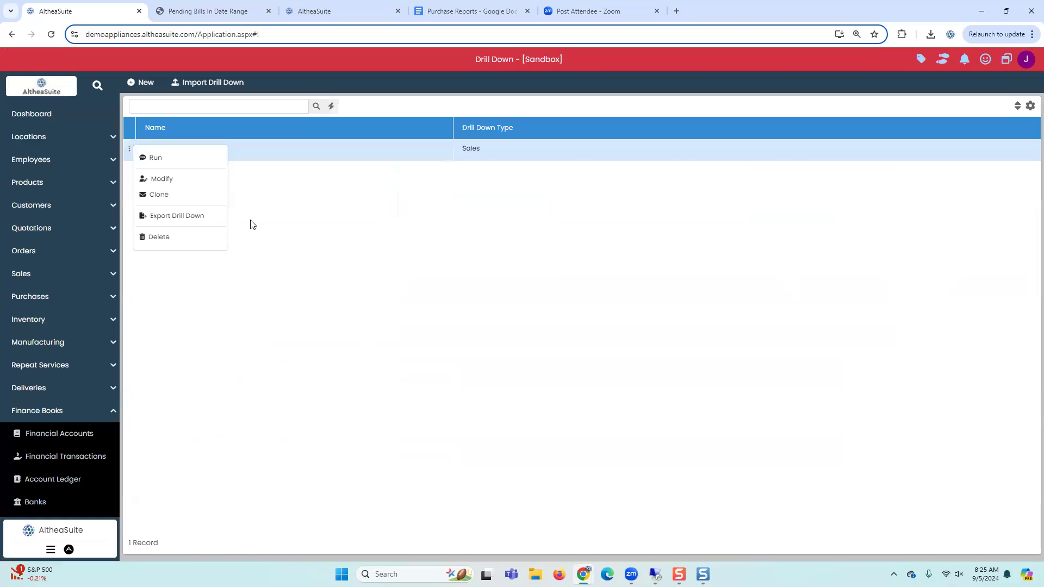
{"action": "left_click", "coordinate": [552, 264]}
Start a new payment to the supplier Azure from Make Payments under Purchases
{"action": "left_click", "coordinate": [53, 411]}
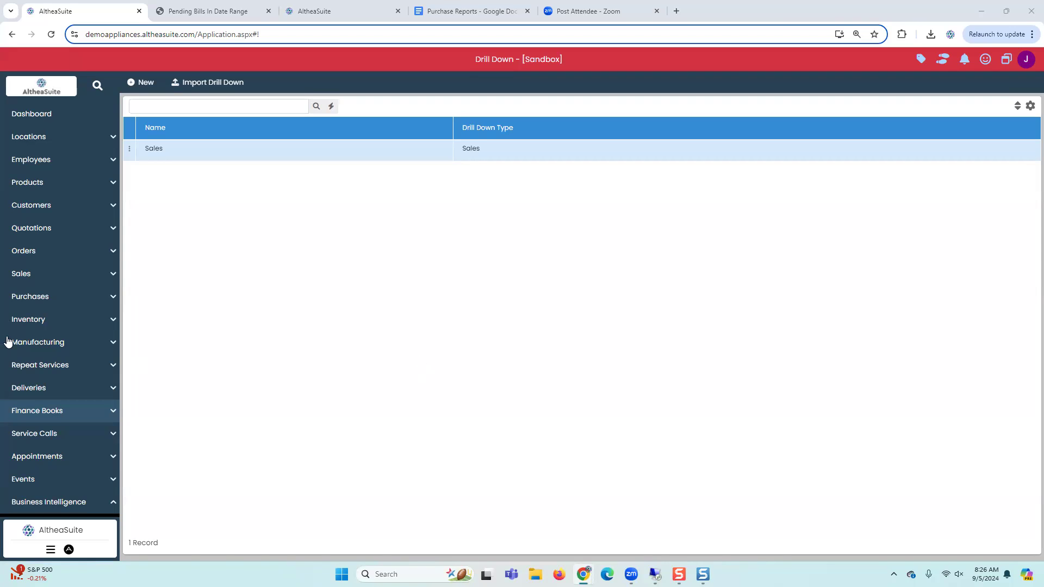
{"action": "left_click", "coordinate": [31, 298]}
{"action": "left_click", "coordinate": [52, 456]}
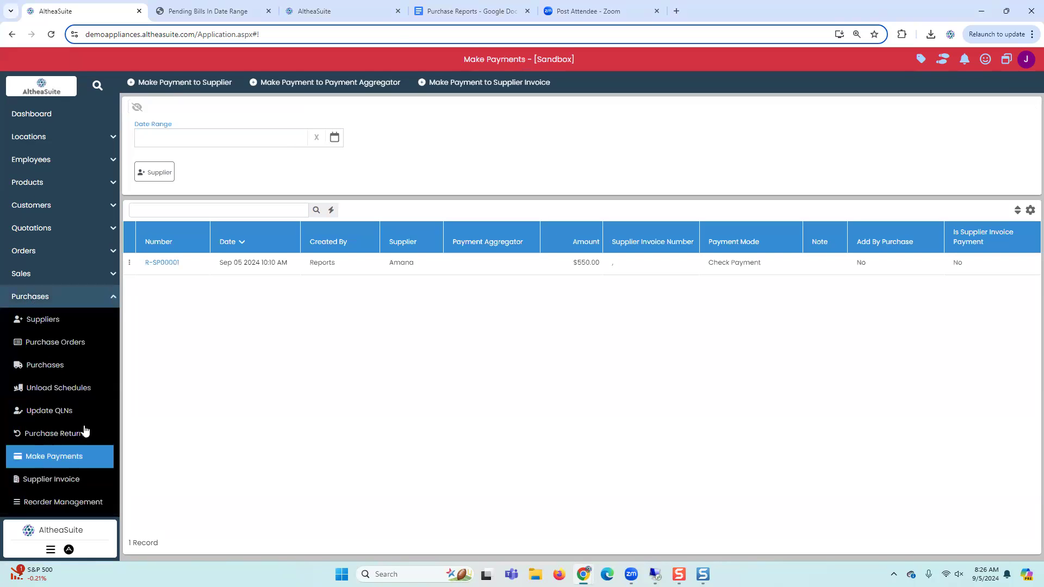
{"action": "left_click", "coordinate": [177, 85]}
{"action": "left_click", "coordinate": [768, 172]}
{"action": "left_click", "coordinate": [571, 334]}
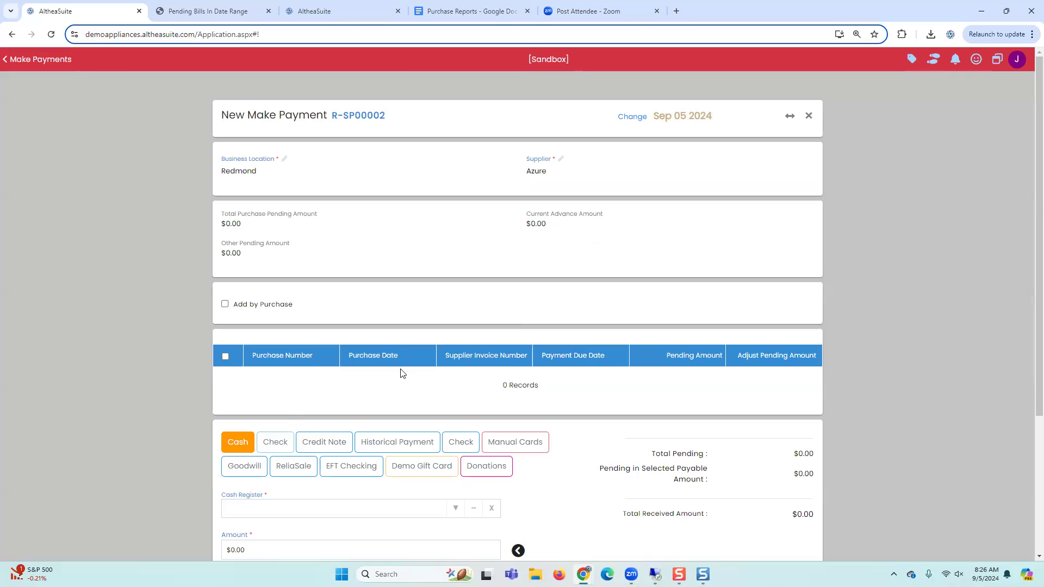
Enter a check payment of $4,000.00 for Azure and create the payment
{"action": "scroll", "coordinate": [403, 373], "scroll_direction": "down", "scroll_amount": 1}
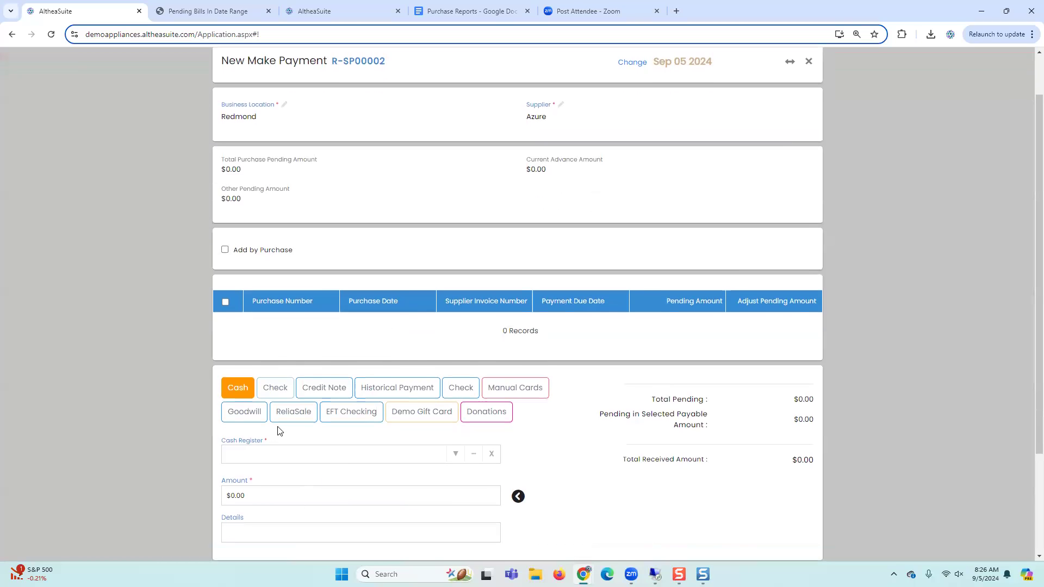
{"action": "left_click", "coordinate": [461, 388]}
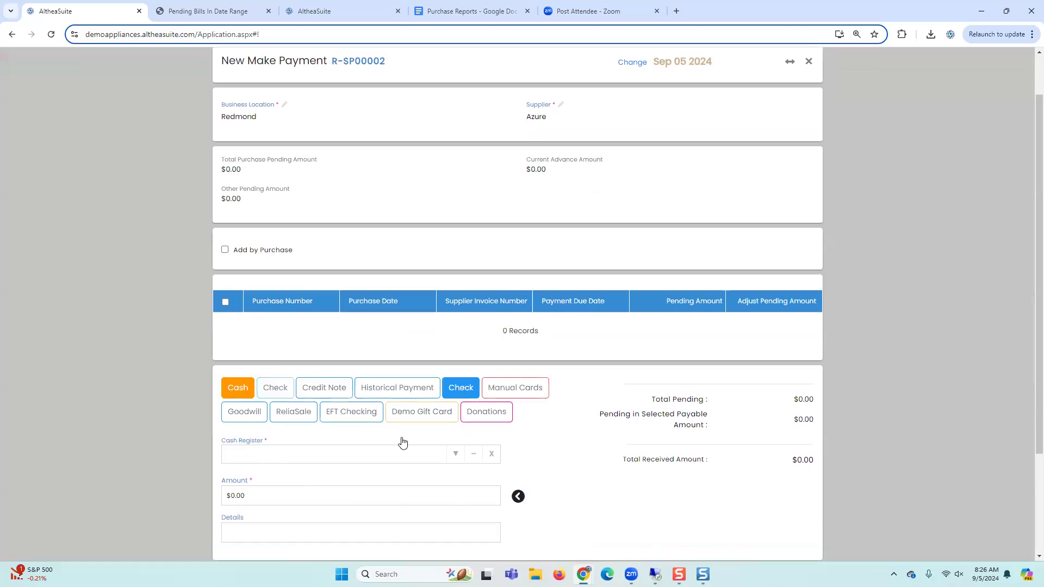
{"action": "left_click", "coordinate": [295, 453]}
{"action": "type", "text": "4000"}
{"action": "left_click", "coordinate": [540, 479]}
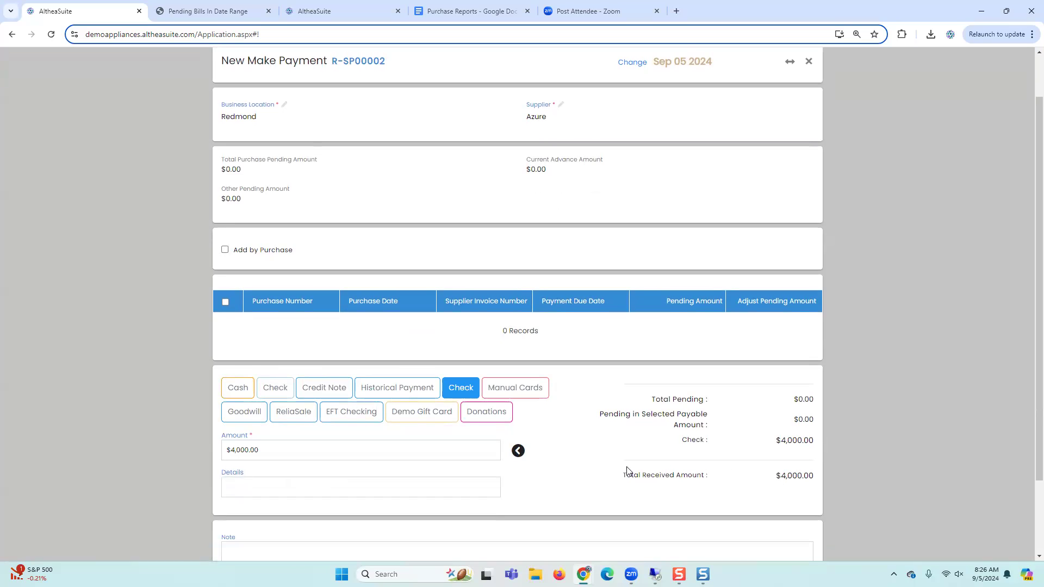
{"action": "scroll", "coordinate": [503, 468], "scroll_direction": "down", "scroll_amount": 2}
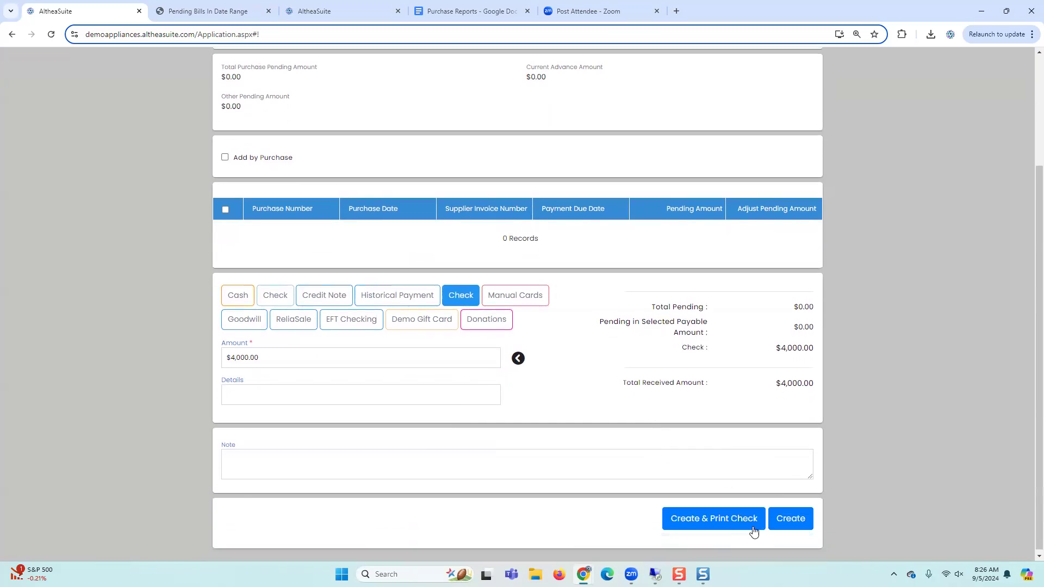
{"action": "left_click", "coordinate": [783, 516]}
{"action": "left_click", "coordinate": [423, 187]}
Check the actions offered for the Amana payment and open the financial transactions of the Azure payment
{"action": "scroll", "coordinate": [43, 471], "scroll_direction": "down", "scroll_amount": 1}
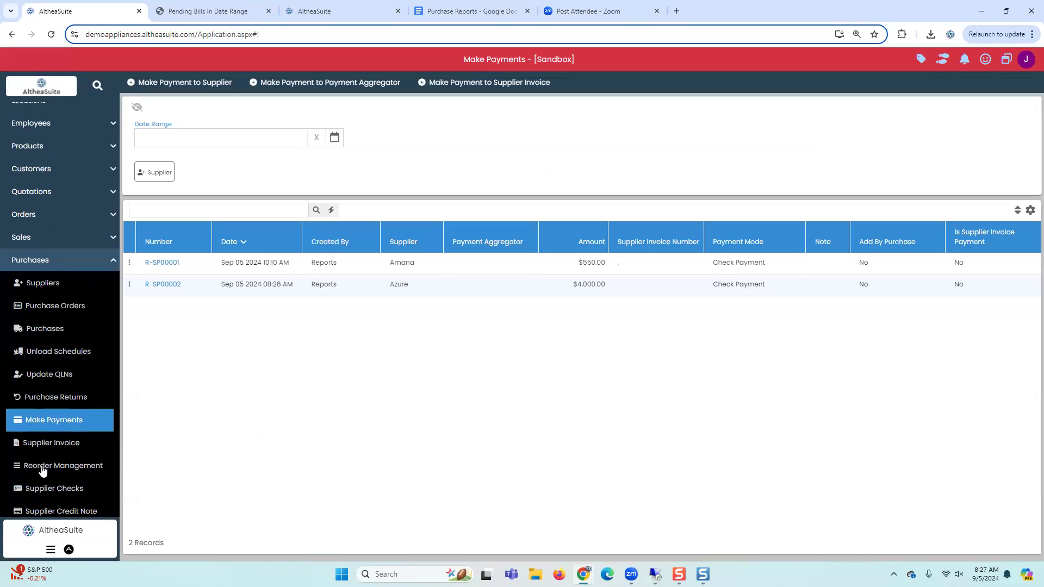
{"action": "scroll", "coordinate": [43, 471], "scroll_direction": "down", "scroll_amount": 2}
{"action": "left_click", "coordinate": [361, 268]}
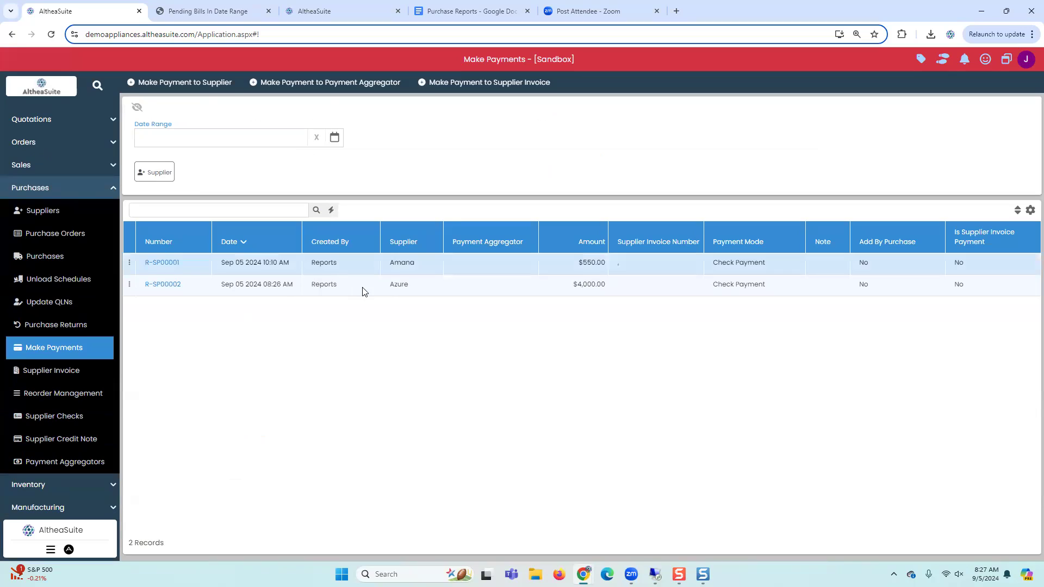
{"action": "left_click", "coordinate": [128, 263]}
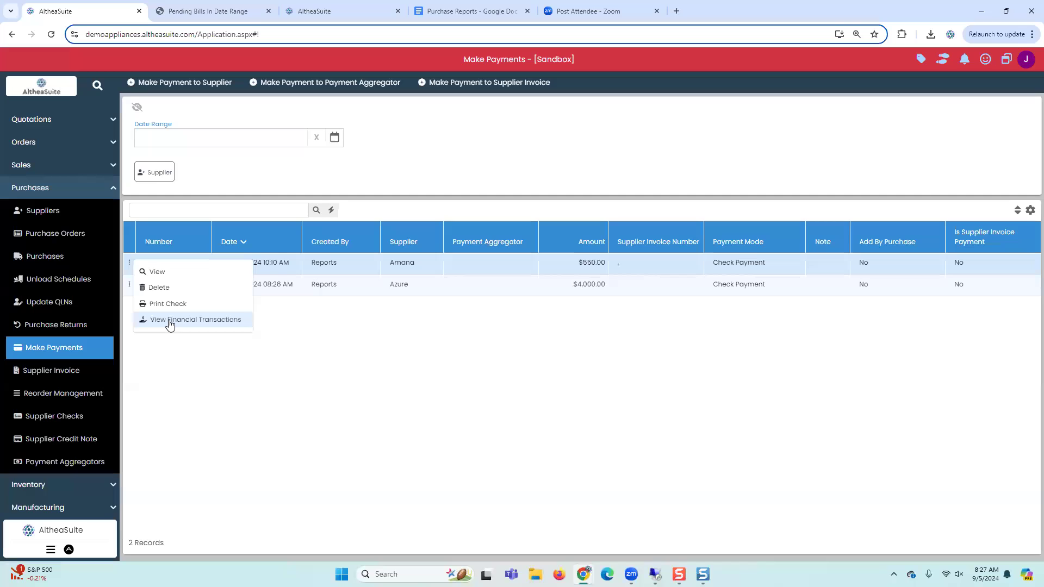
{"action": "left_click", "coordinate": [367, 286]}
{"action": "left_click", "coordinate": [130, 284]}
{"action": "left_click", "coordinate": [191, 341]}
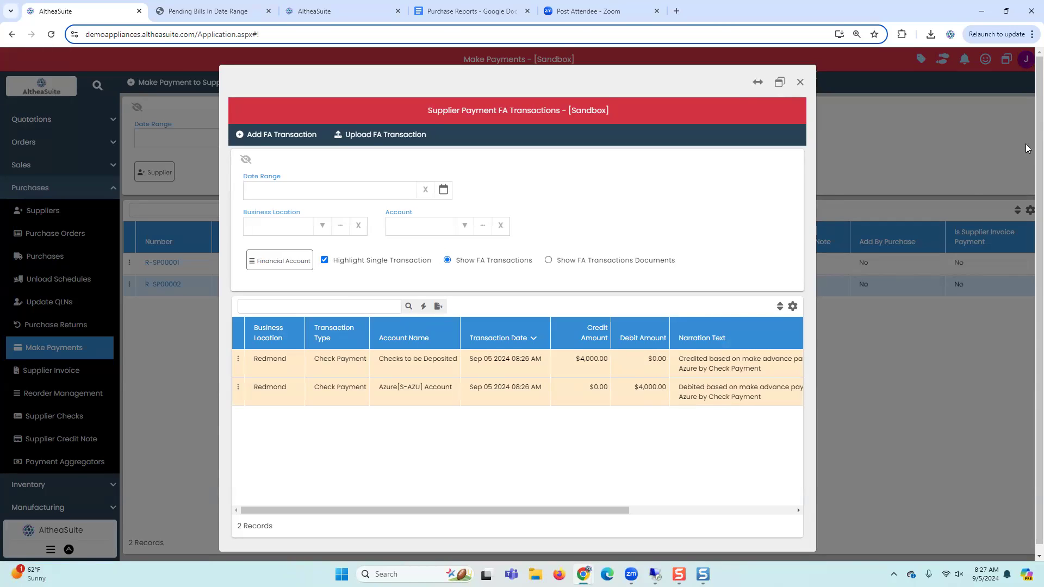
Close the financial transactions, start a new payment to the payment aggregator WFR, and expand its list of pending purchases
{"action": "left_click", "coordinate": [802, 83]}
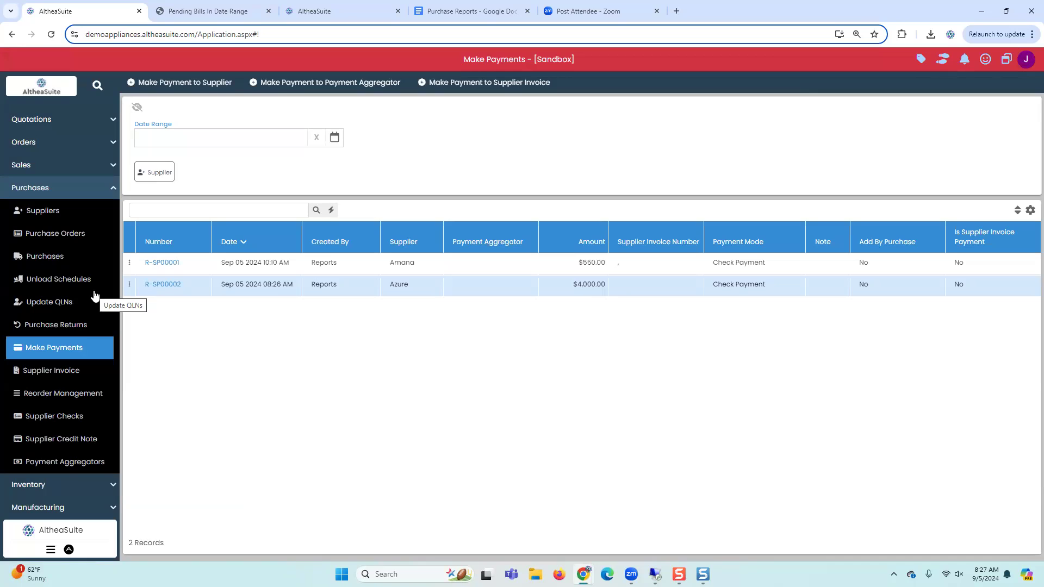
{"action": "left_click", "coordinate": [306, 86]}
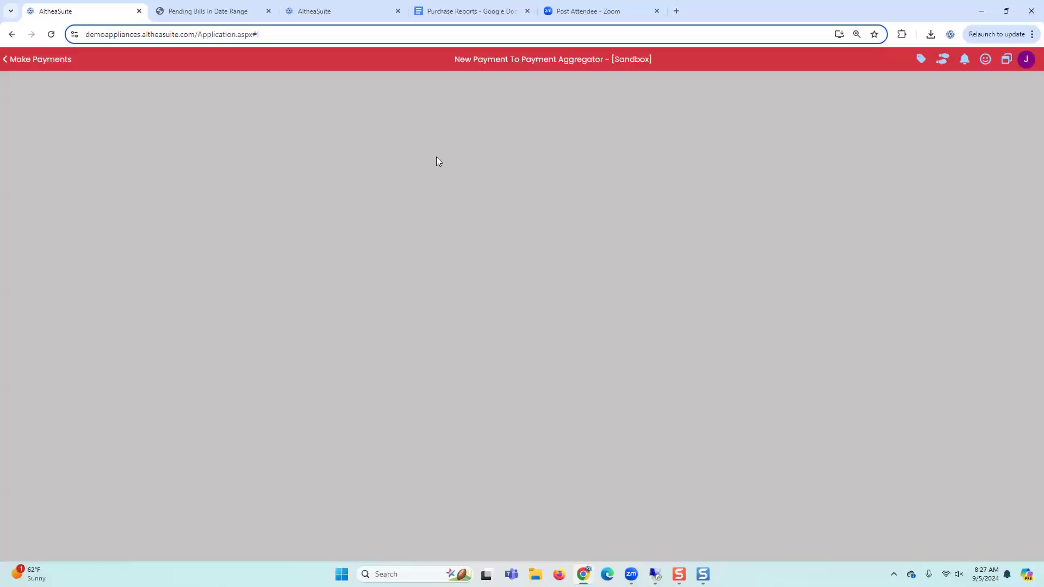
{"action": "left_click", "coordinate": [769, 173]}
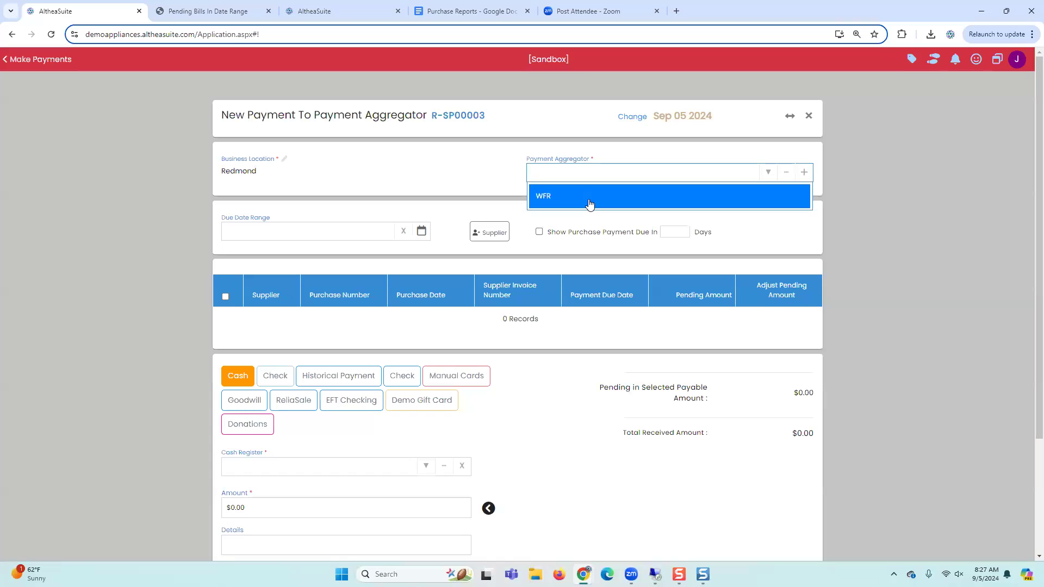
{"action": "left_click", "coordinate": [589, 203]}
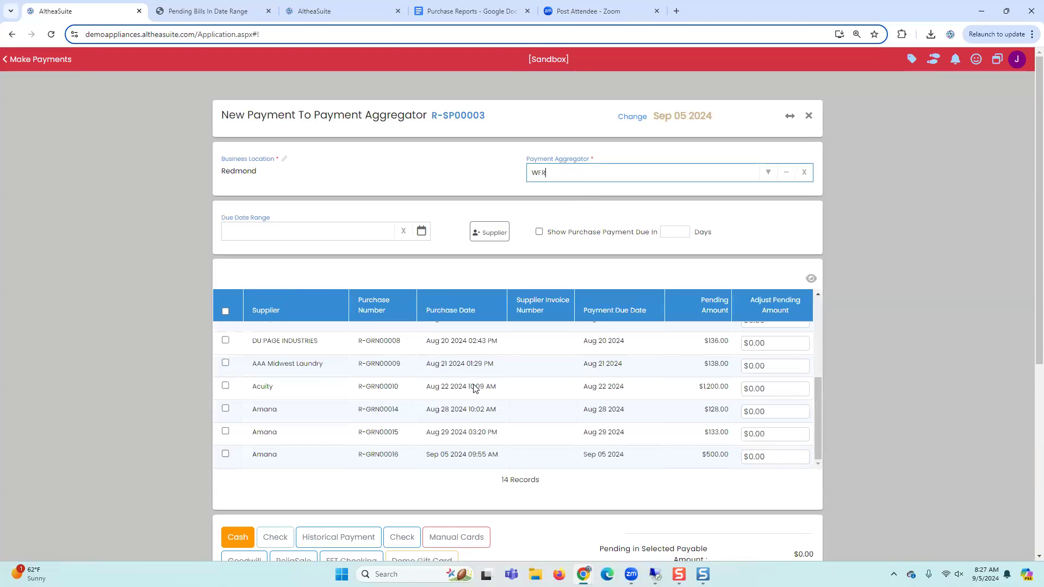
{"action": "scroll", "coordinate": [673, 359], "scroll_direction": "up", "scroll_amount": 1}
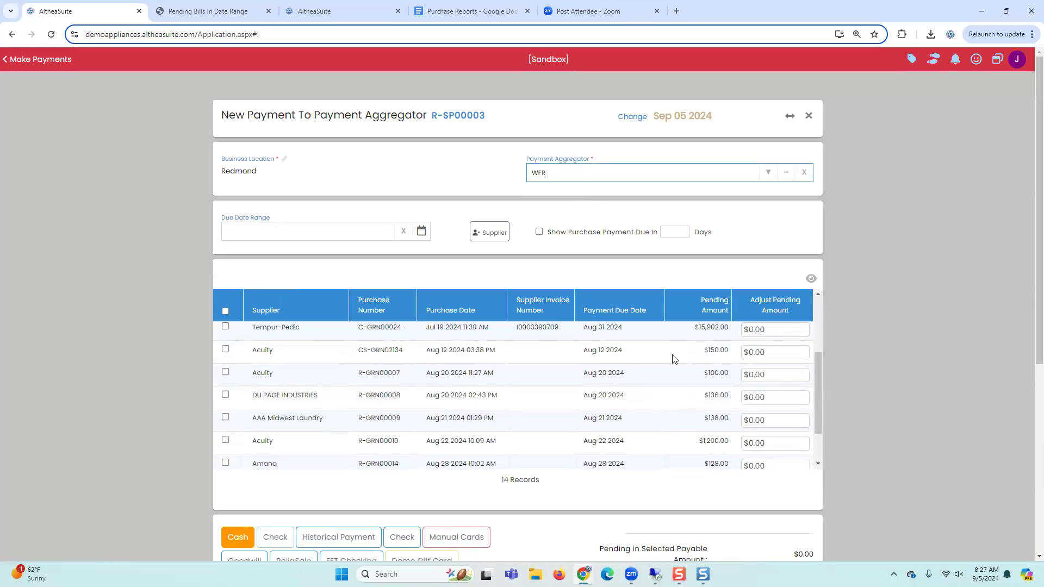
{"action": "left_click", "coordinate": [811, 279]}
{"action": "scroll", "coordinate": [770, 283], "scroll_direction": "down", "scroll_amount": 2}
{"action": "scroll", "coordinate": [488, 235], "scroll_direction": "up", "scroll_amount": 2}
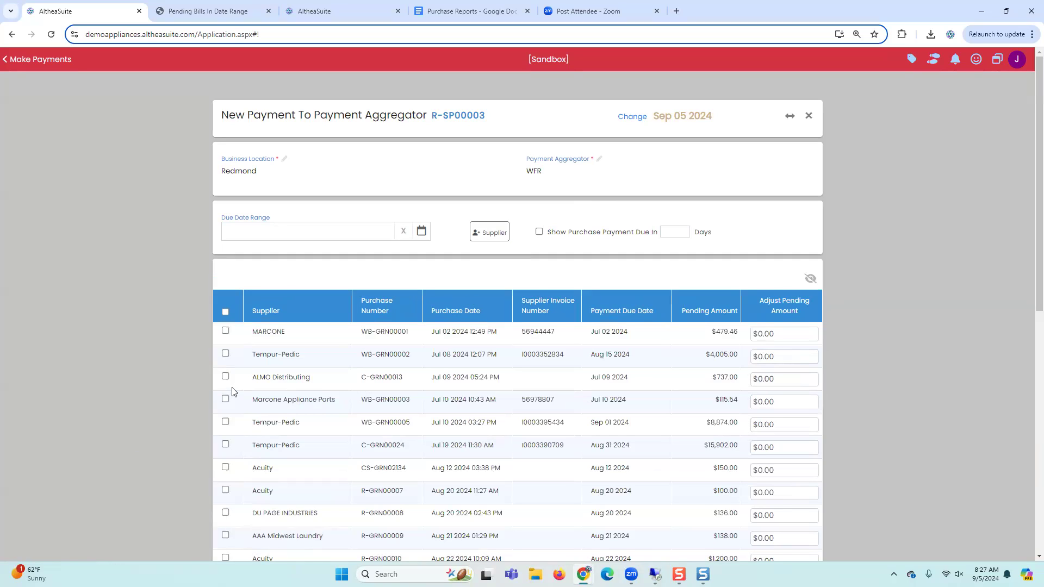
Filter the pending purchases to Amana with due dates in September 2024, select the matching purchase, and close the payment without creating it
{"action": "left_click", "coordinate": [498, 238]}
{"action": "left_click", "coordinate": [492, 370]}
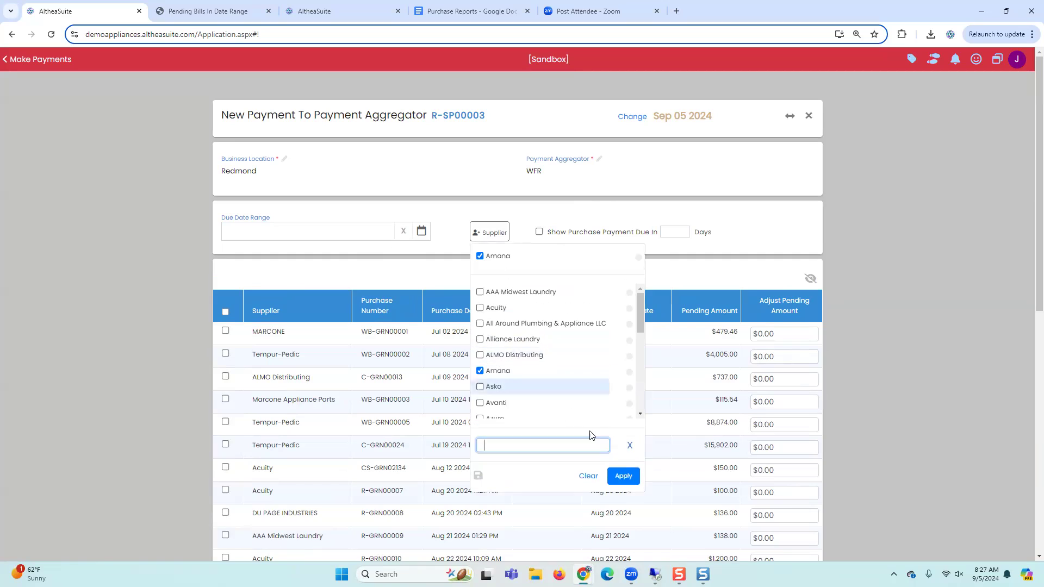
{"action": "left_click", "coordinate": [624, 476]}
{"action": "left_click", "coordinate": [571, 233]}
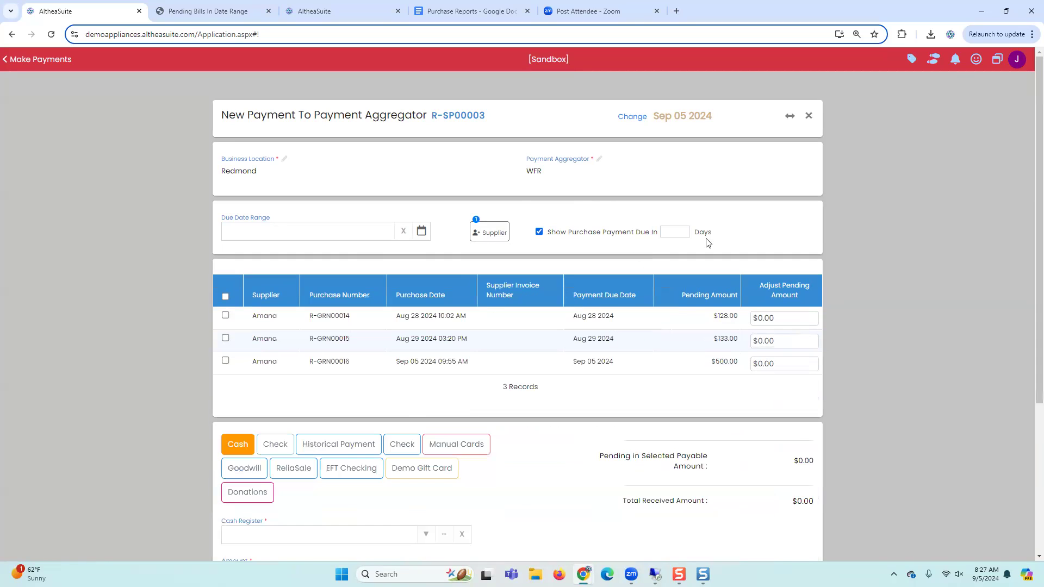
{"action": "left_click", "coordinate": [421, 237]}
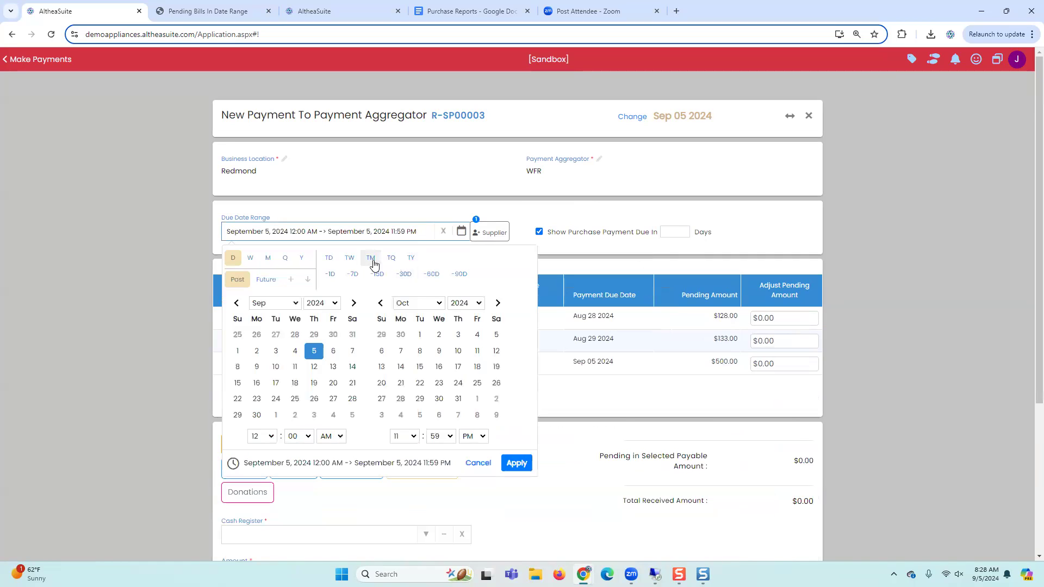
{"action": "left_click", "coordinate": [374, 262]}
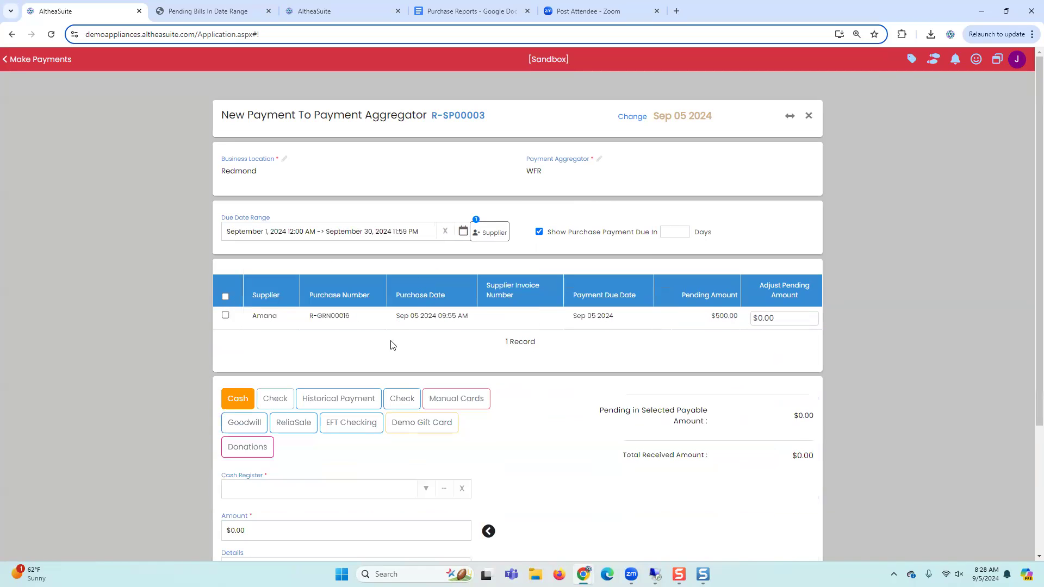
{"action": "left_click", "coordinate": [225, 316]}
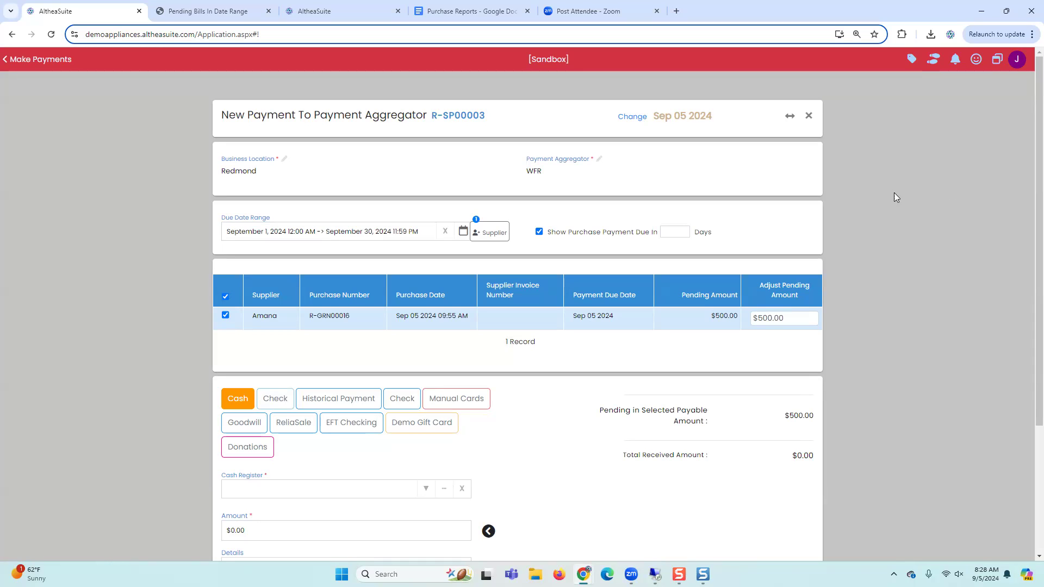
{"action": "left_click", "coordinate": [809, 116]}
View the supplier invoices under Purchases and return to Make Payments
{"action": "scroll", "coordinate": [17, 455], "scroll_direction": "down", "scroll_amount": 1}
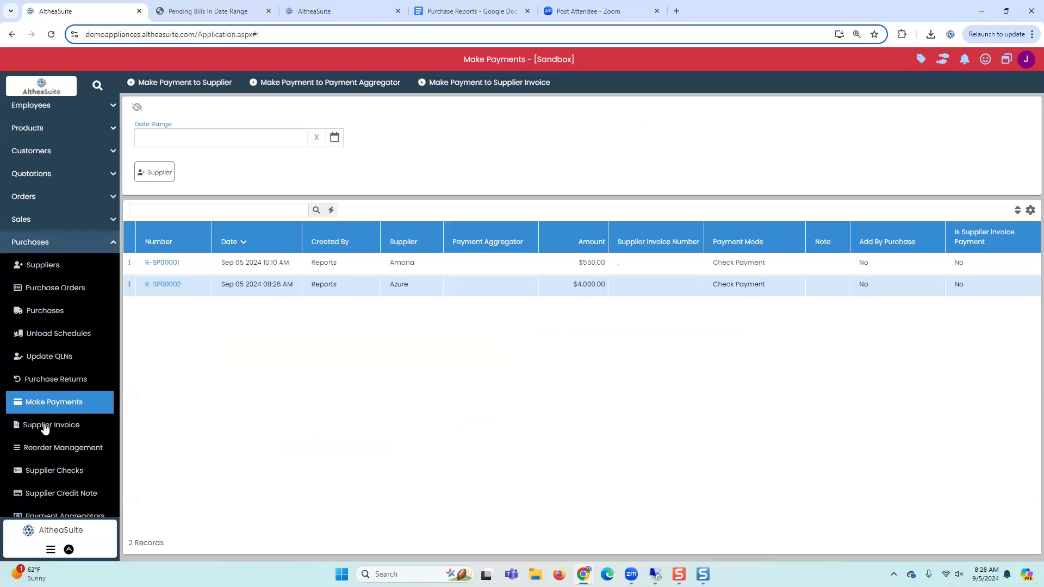
{"action": "left_click", "coordinate": [41, 425]}
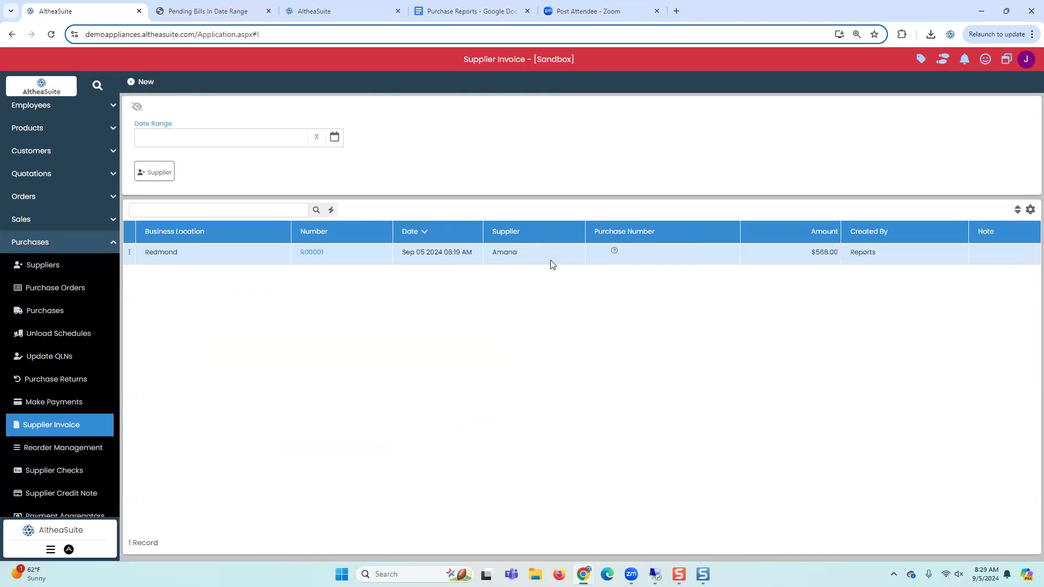
{"action": "left_click", "coordinate": [42, 403]}
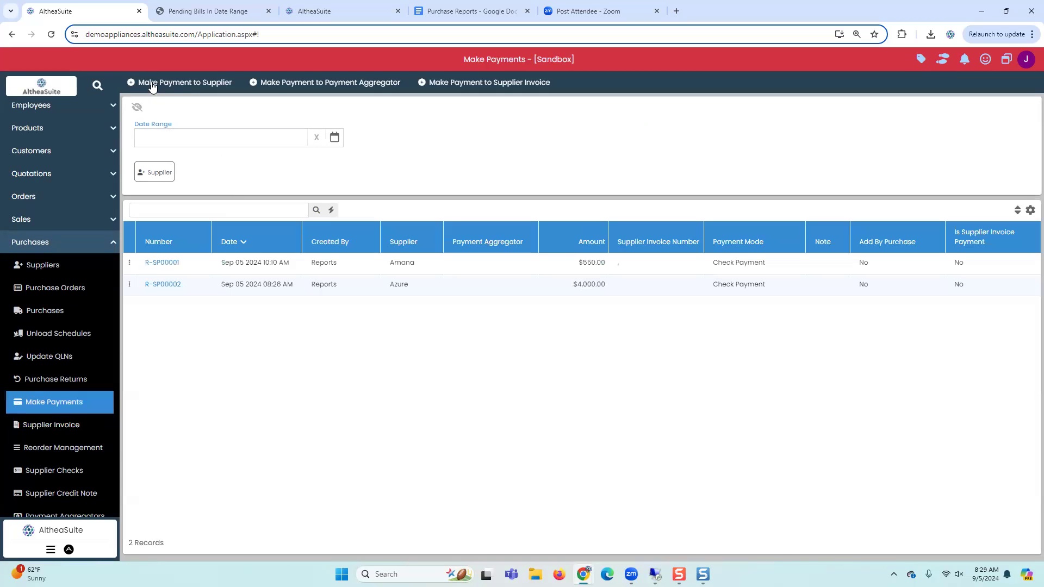
Start a new supplier payment for Amana, select purchase R-GRN00016, and close the form without creating the payment
{"action": "left_click", "coordinate": [154, 84]}
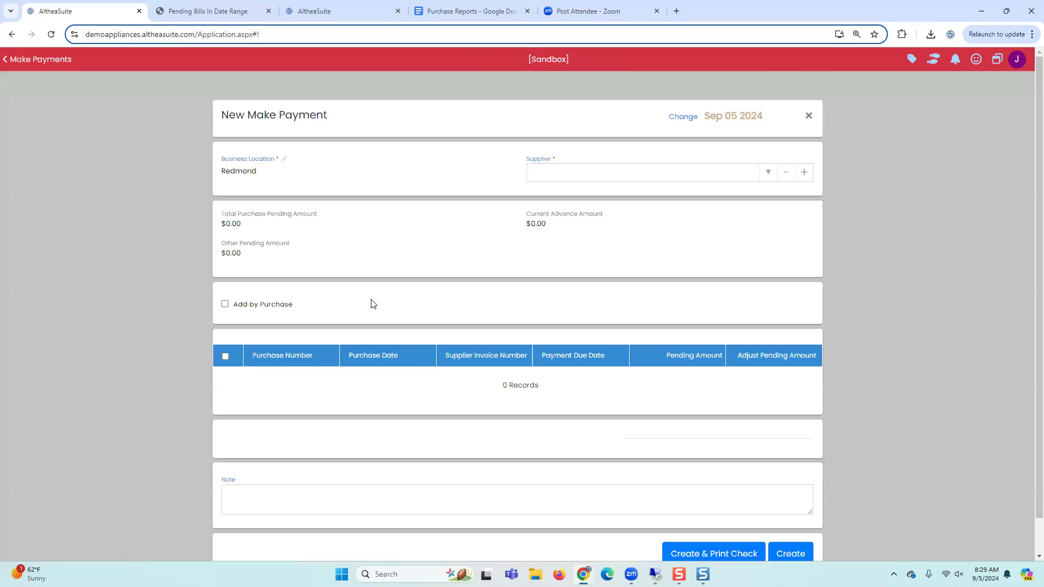
{"action": "left_click", "coordinate": [764, 172]}
{"action": "left_click", "coordinate": [644, 285]}
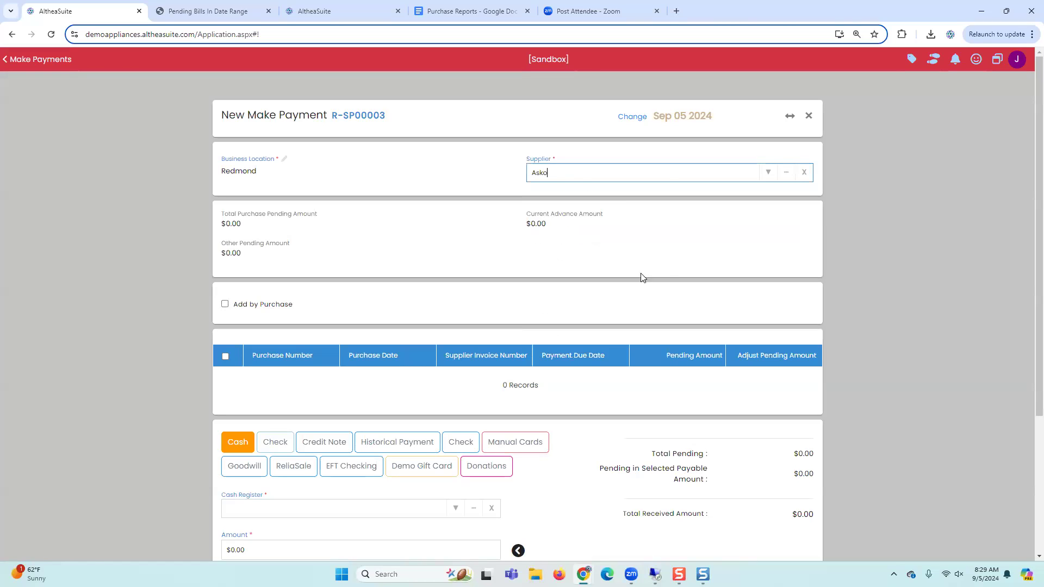
{"action": "left_click", "coordinate": [764, 172]}
{"action": "left_click", "coordinate": [619, 278]}
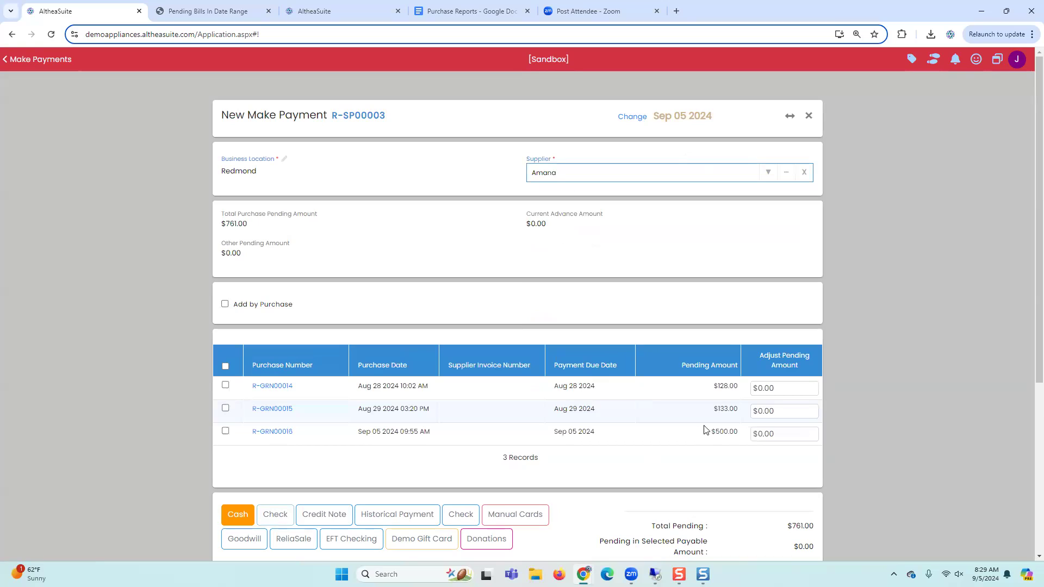
{"action": "left_click", "coordinate": [225, 431]}
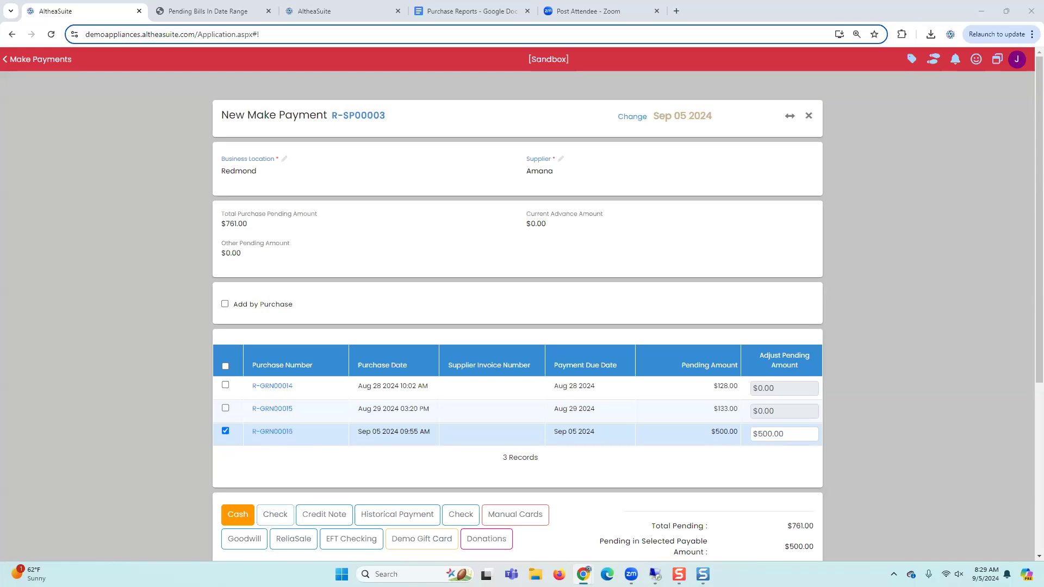
{"action": "left_click", "coordinate": [809, 115]}
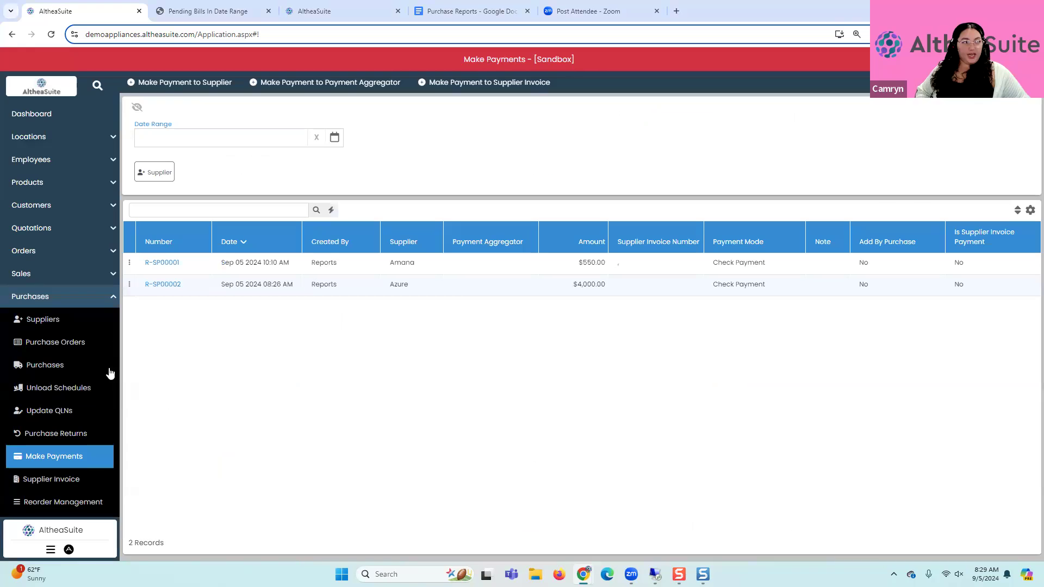
View the Financial Accounts under Finance Books and open the Financial Transactions
{"action": "left_click", "coordinate": [31, 305]}
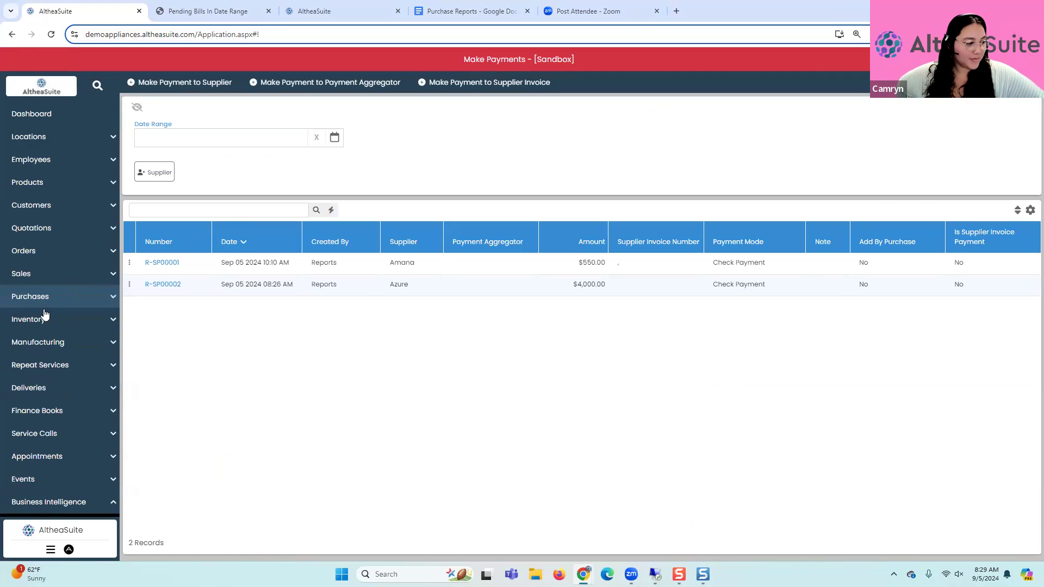
{"action": "scroll", "coordinate": [67, 490], "scroll_direction": "down", "scroll_amount": 2}
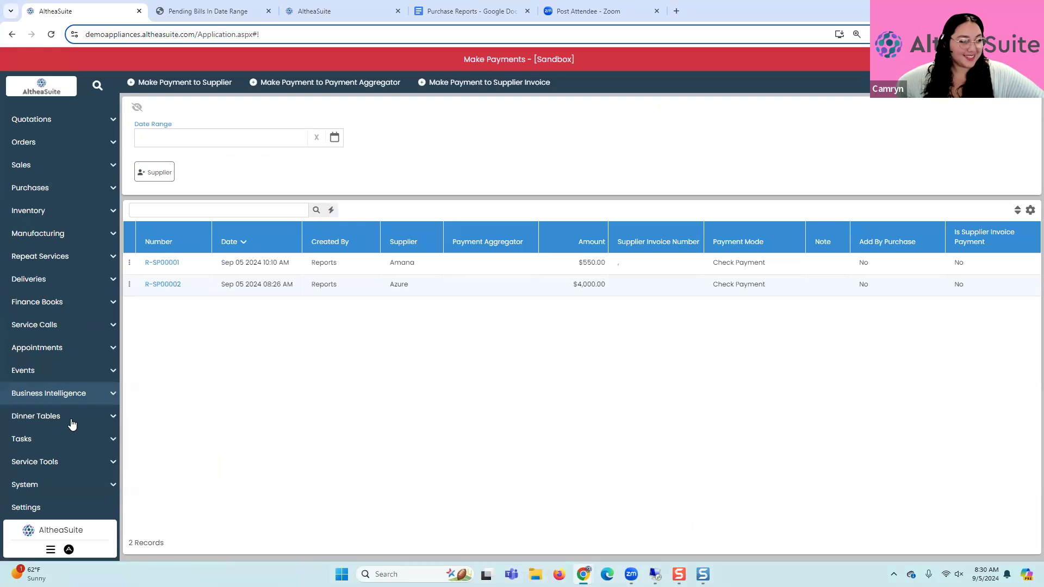
{"action": "scroll", "coordinate": [73, 423], "scroll_direction": "up", "scroll_amount": 2}
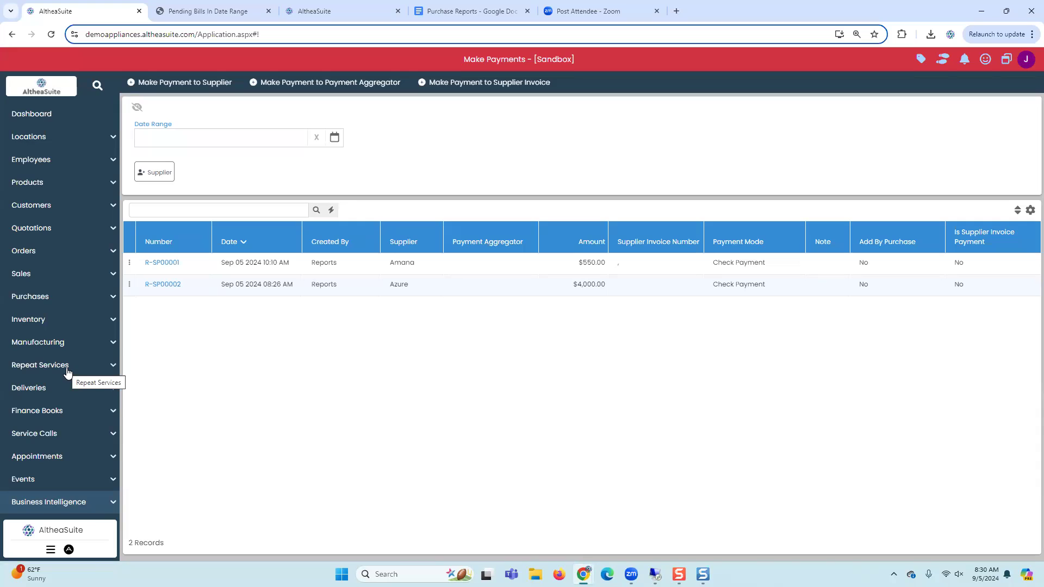
{"action": "scroll", "coordinate": [62, 435], "scroll_direction": "down", "scroll_amount": 2}
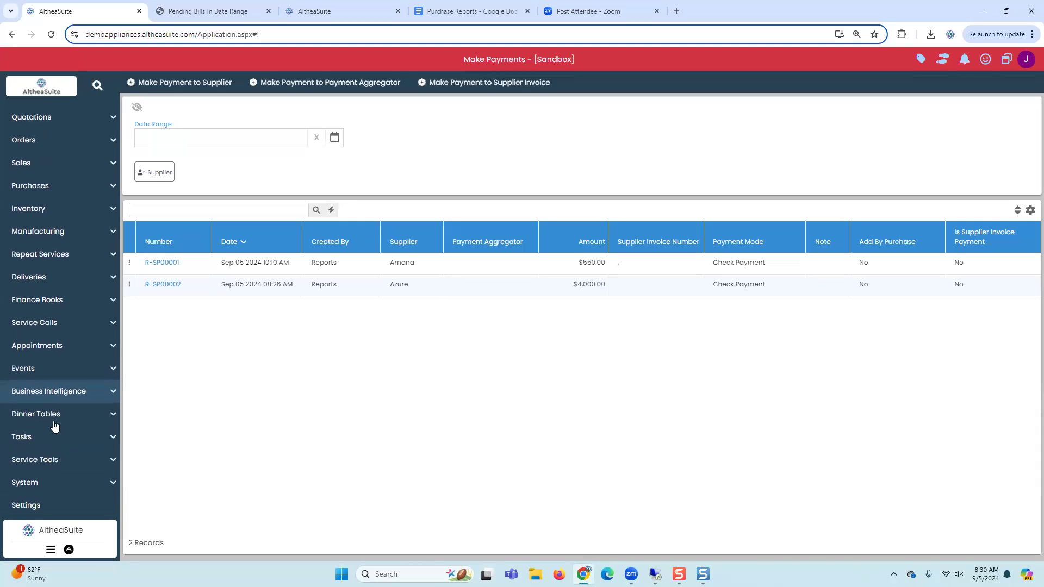
{"action": "left_click", "coordinate": [41, 302]}
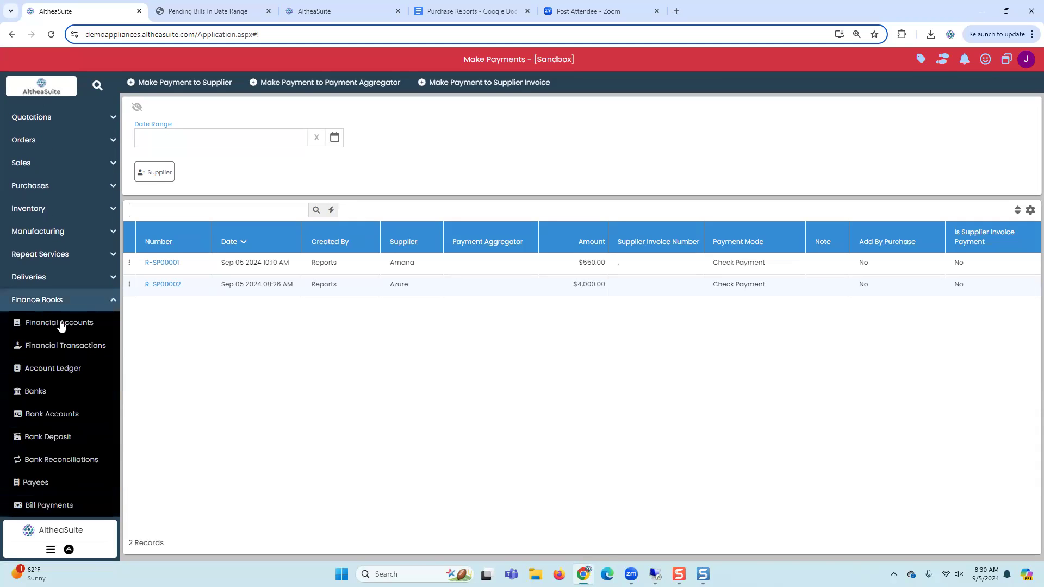
{"action": "left_click", "coordinate": [60, 325]}
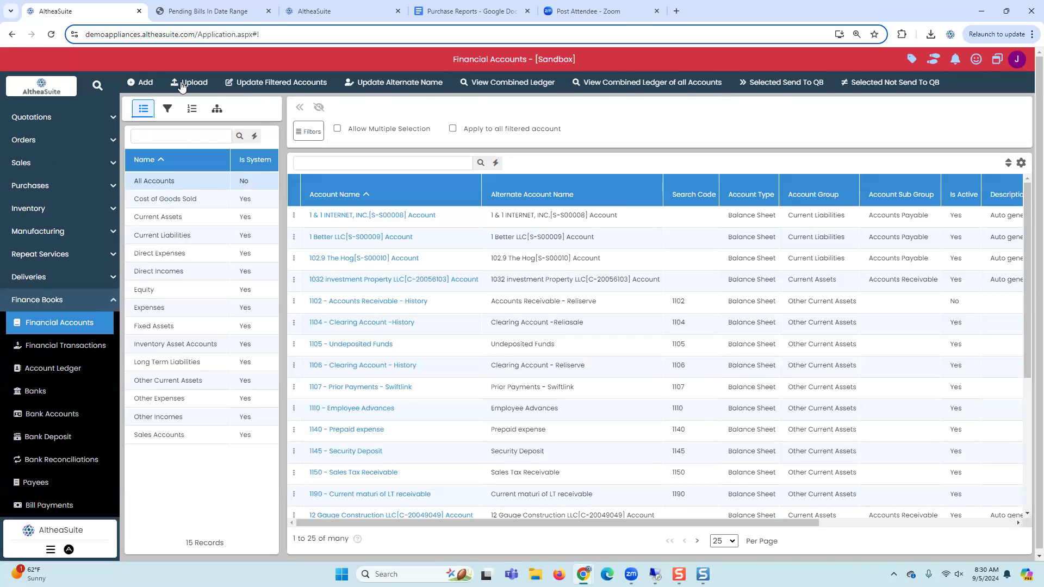
{"action": "left_click", "coordinate": [79, 351]}
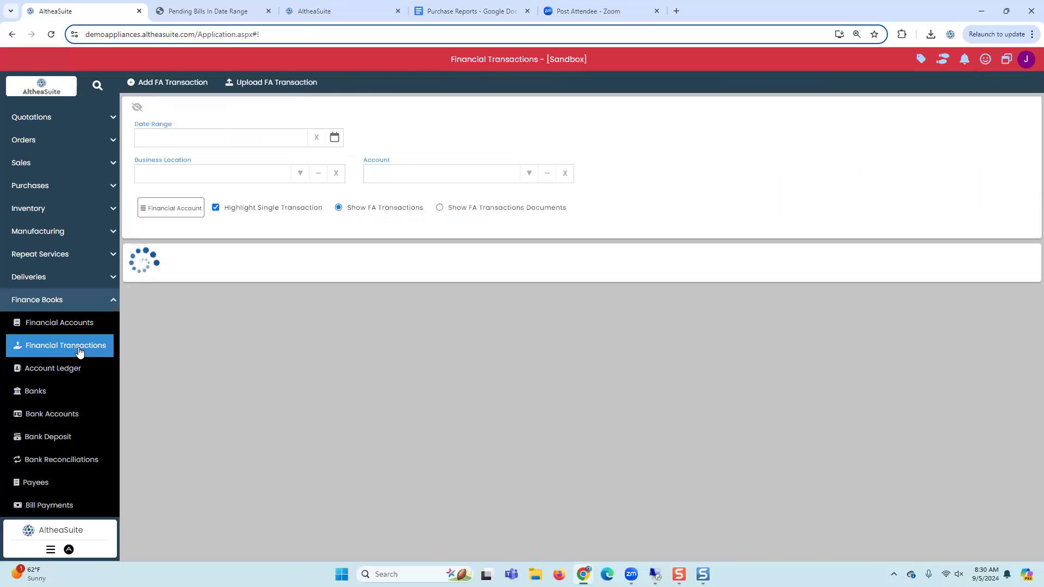